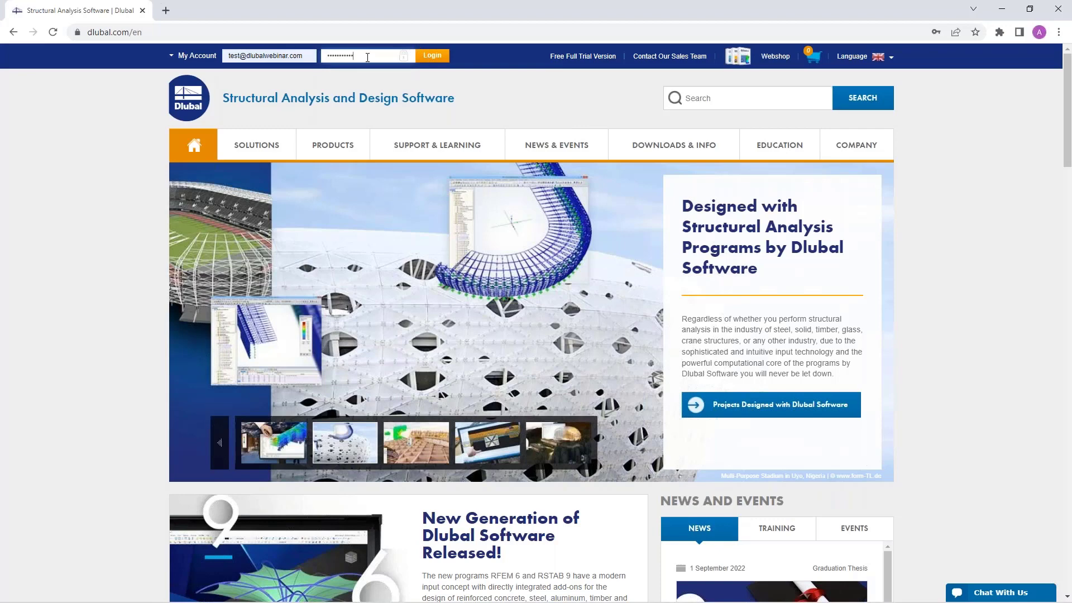
# - Log in to the account with the entered credentials and view the extranet messages and received newsletters
pyautogui.press('Return')
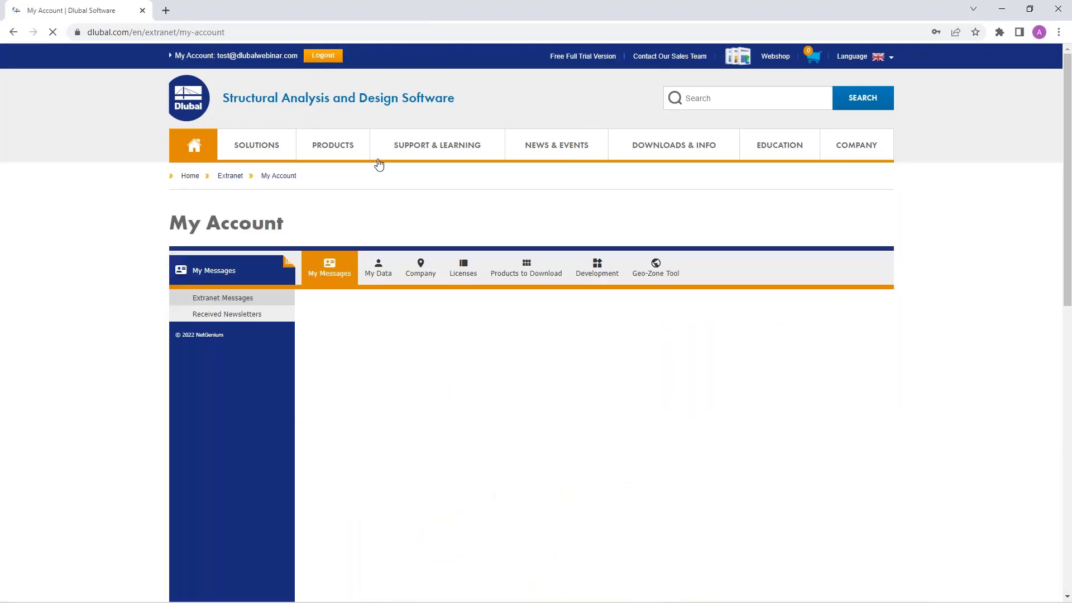
pyautogui.moveTo(378, 162)
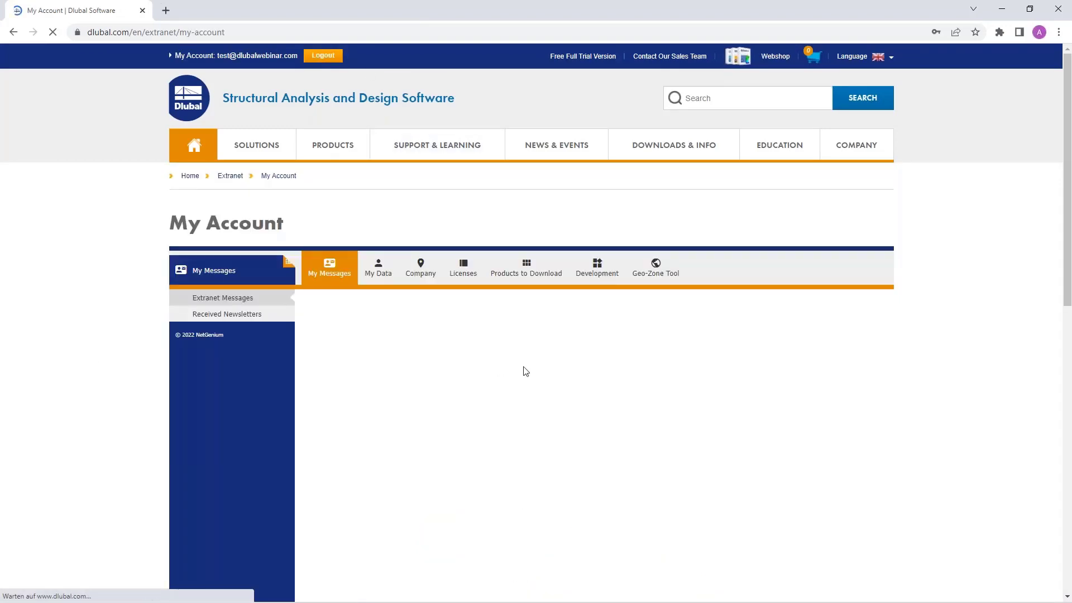
pyautogui.scroll(-1, 525, 371)
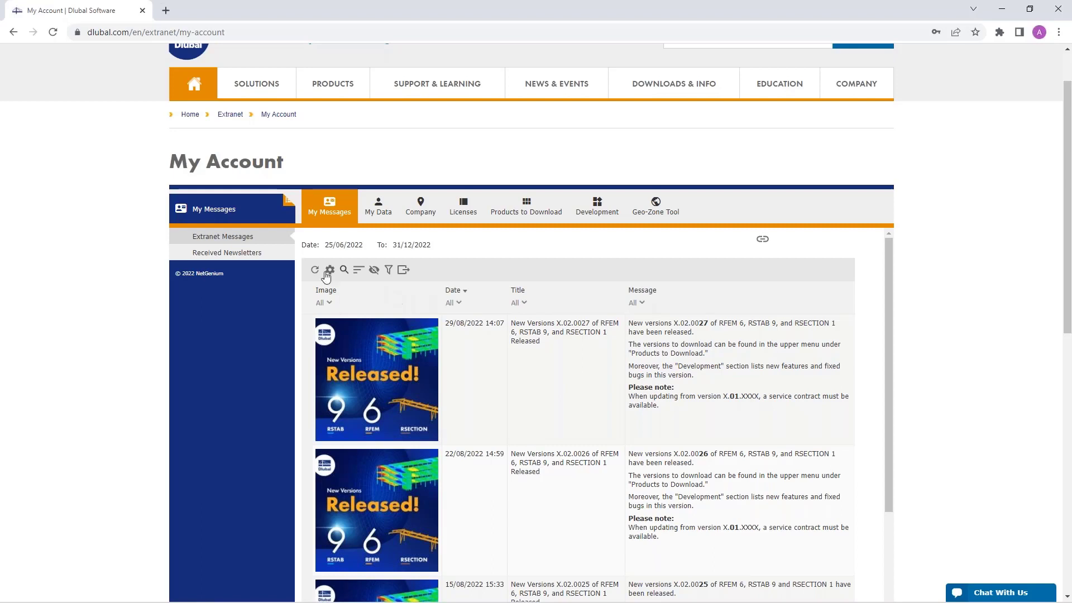
pyautogui.click(215, 255)
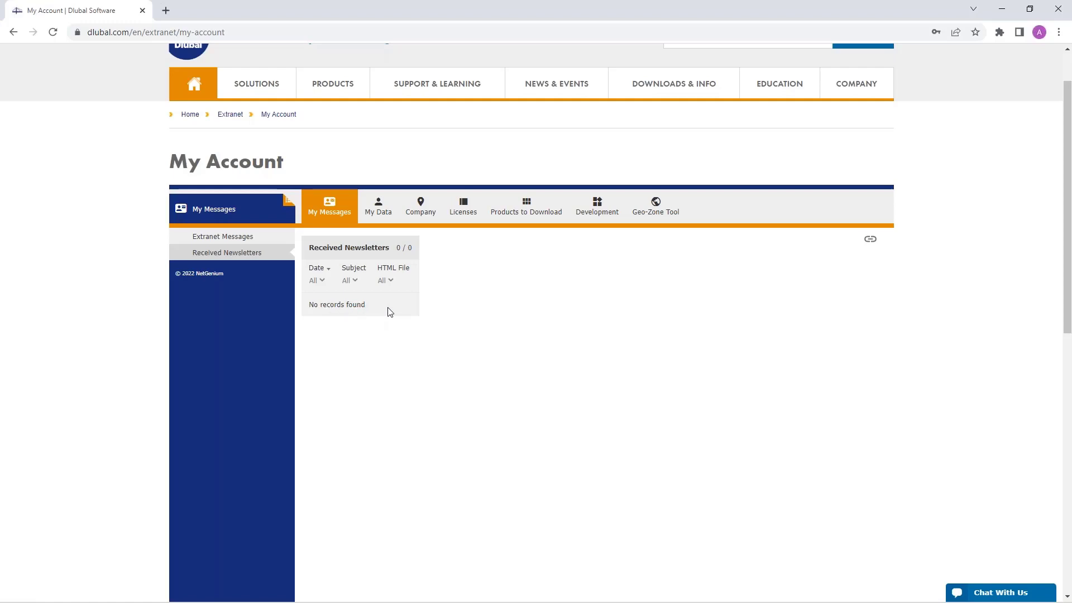
# - Review the personal user data form, including admin rights and reserved licenses, and view the list of own activities
pyautogui.click(378, 208)
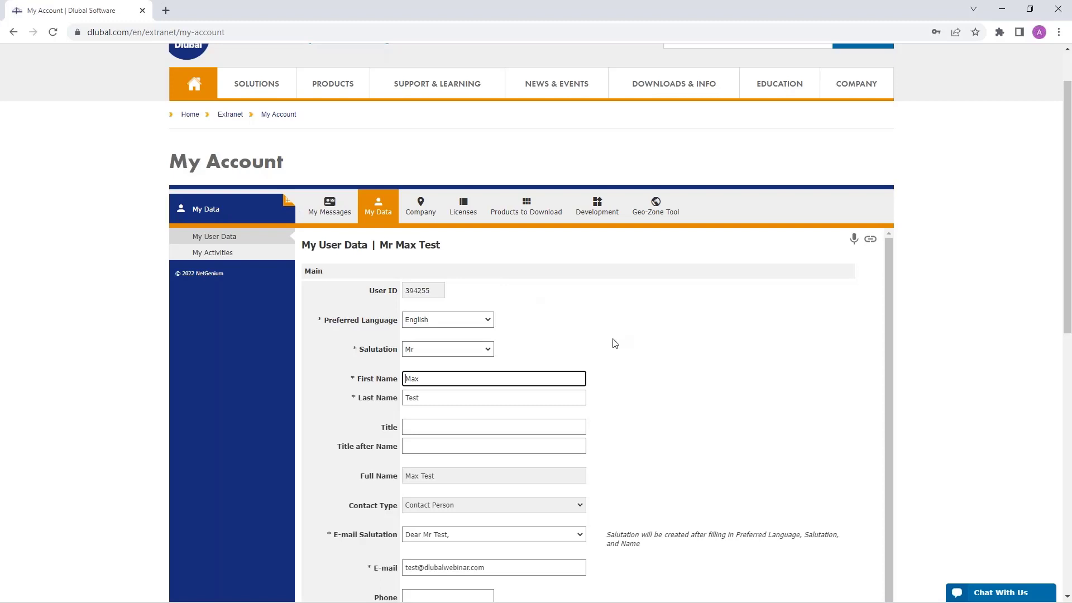
pyautogui.scroll(-1, 628, 379)
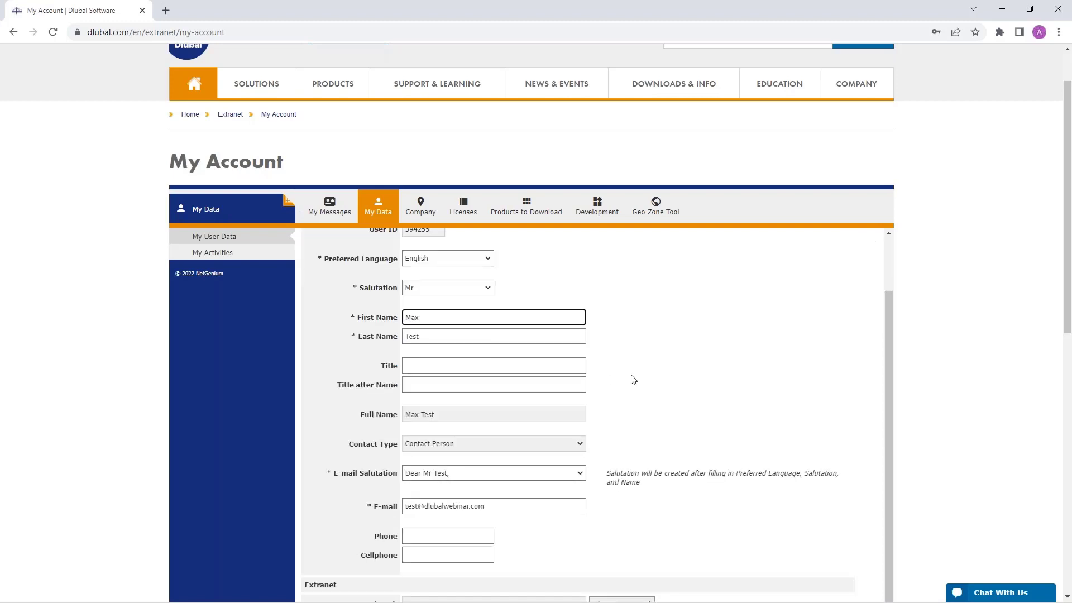
pyautogui.scroll(1, 633, 380)
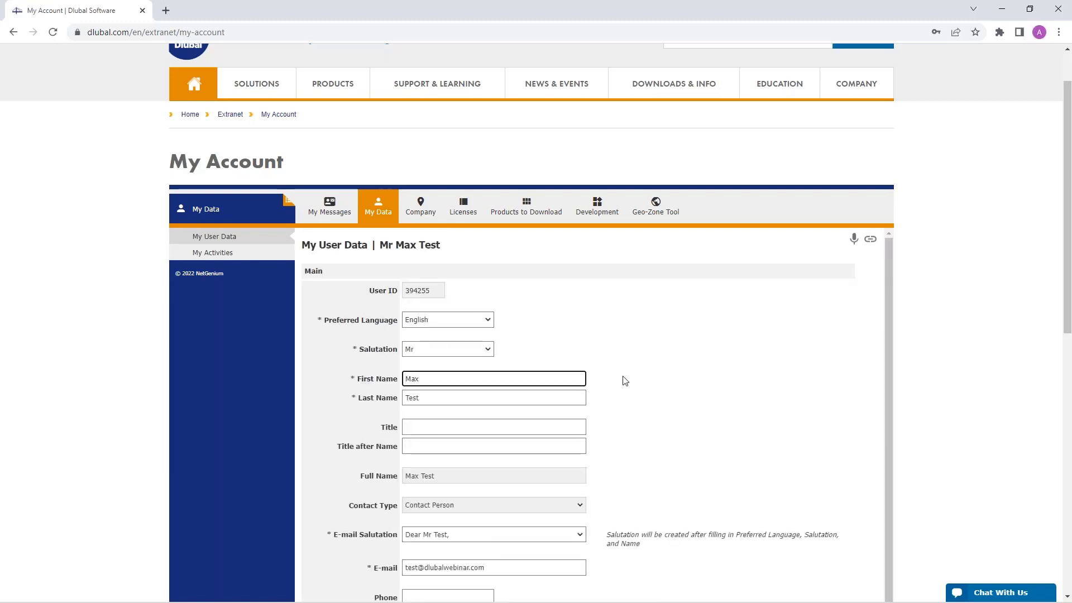
pyautogui.scroll(-1, 532, 385)
pyautogui.scroll(-1, 535, 391)
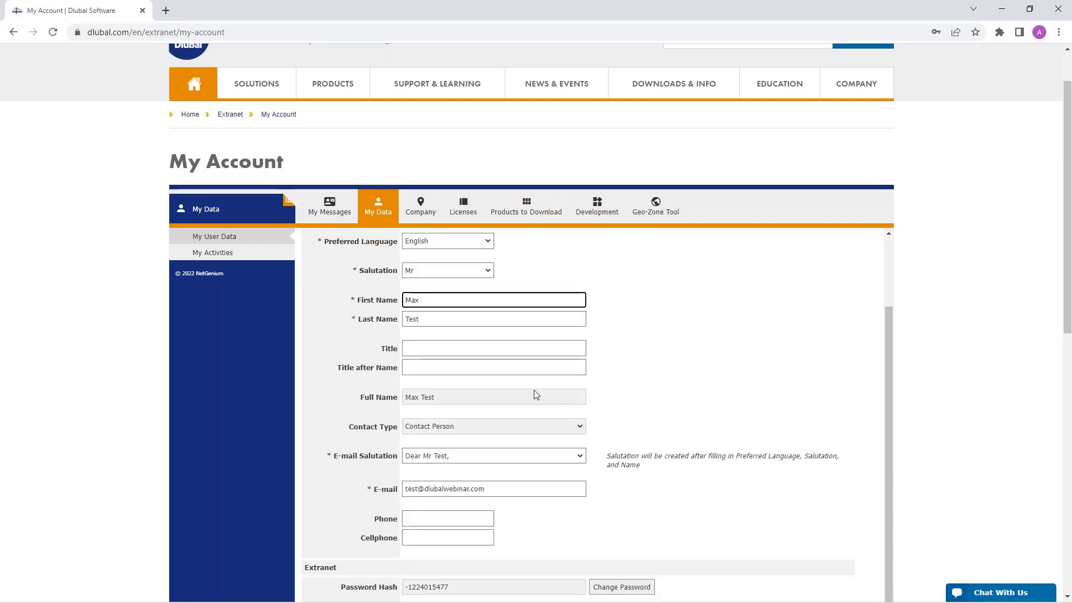
pyautogui.scroll(-5, 659, 480)
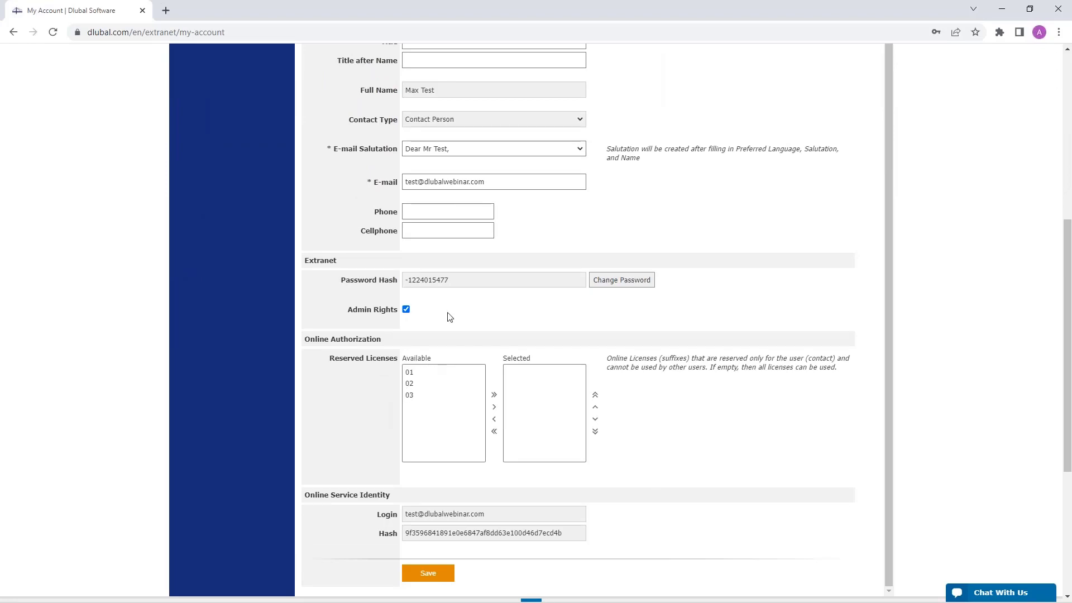
pyautogui.scroll(2, 450, 317)
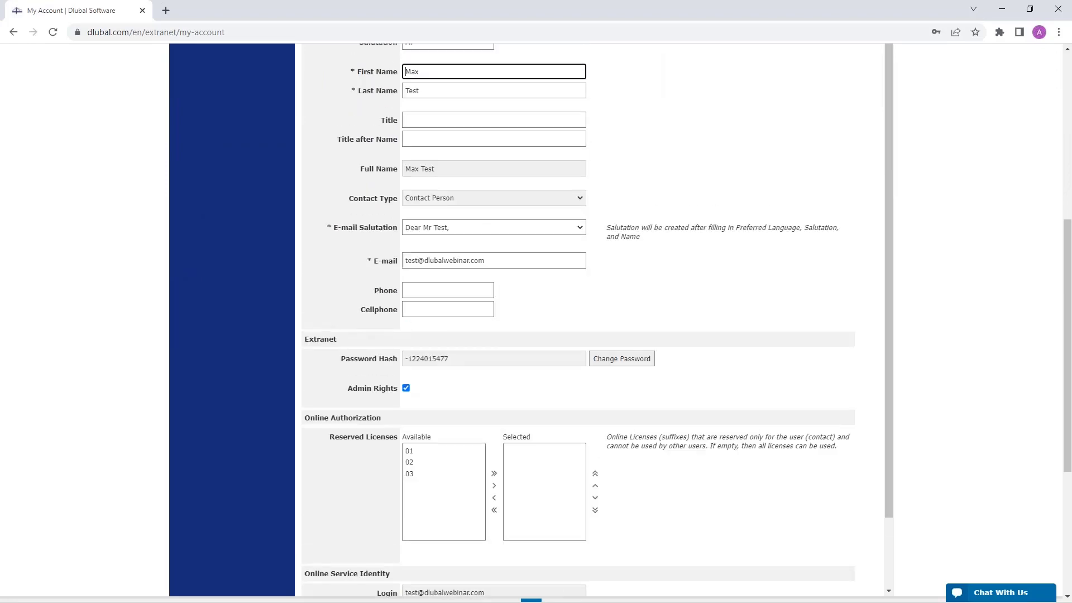
pyautogui.scroll(-2, 450, 317)
pyautogui.scroll(2, 450, 317)
pyautogui.scroll(7, 473, 228)
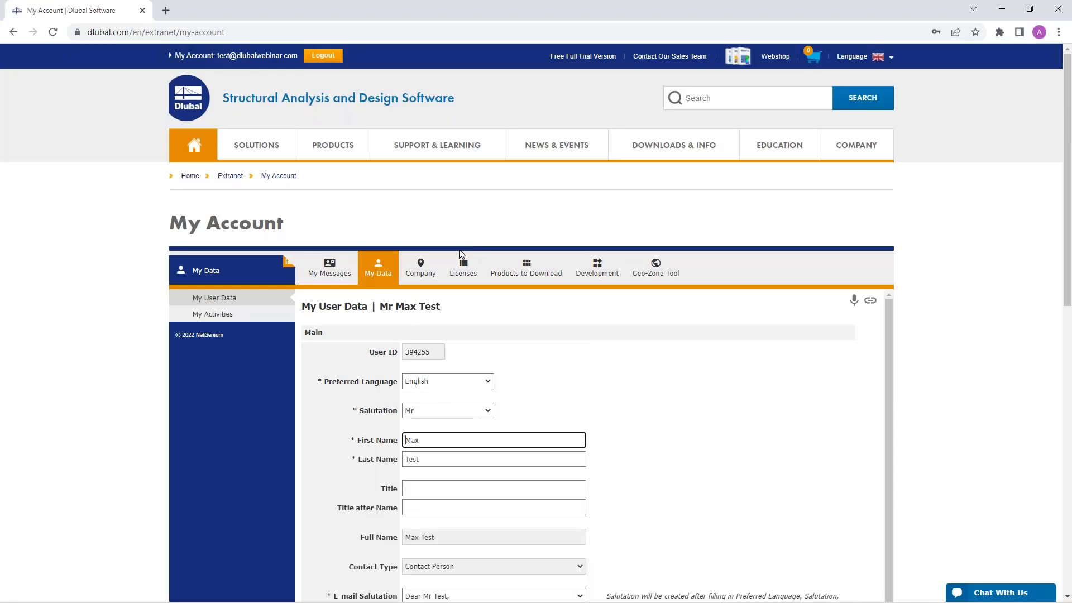
pyautogui.click(224, 315)
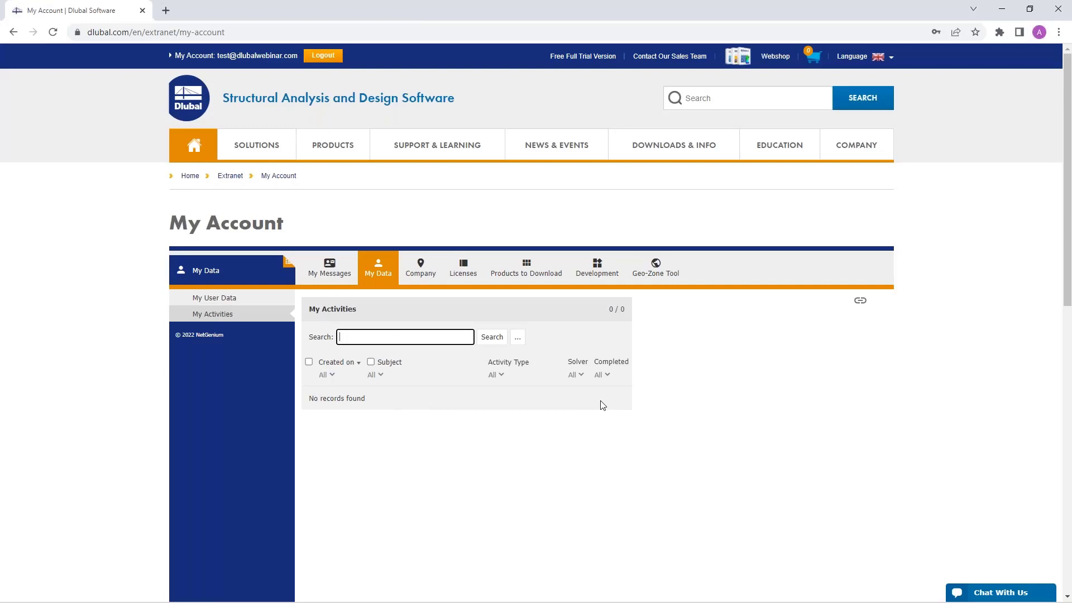
# - Review the company data form, including the contact, address and report header sections
pyautogui.click(420, 272)
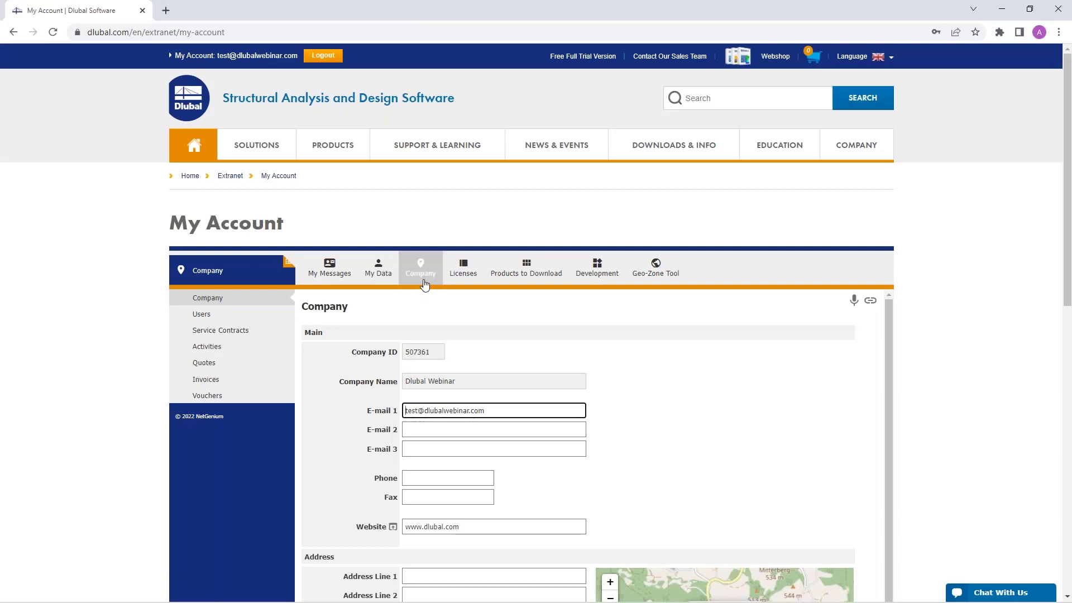
pyautogui.scroll(-1, 639, 401)
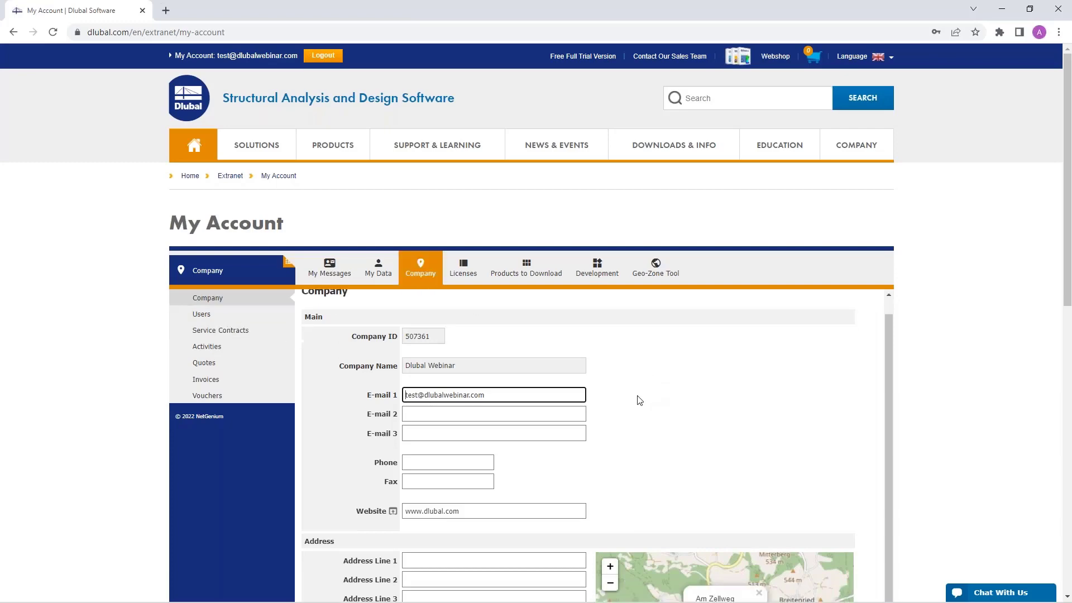
pyautogui.scroll(-5, 639, 400)
pyautogui.scroll(-3, 508, 342)
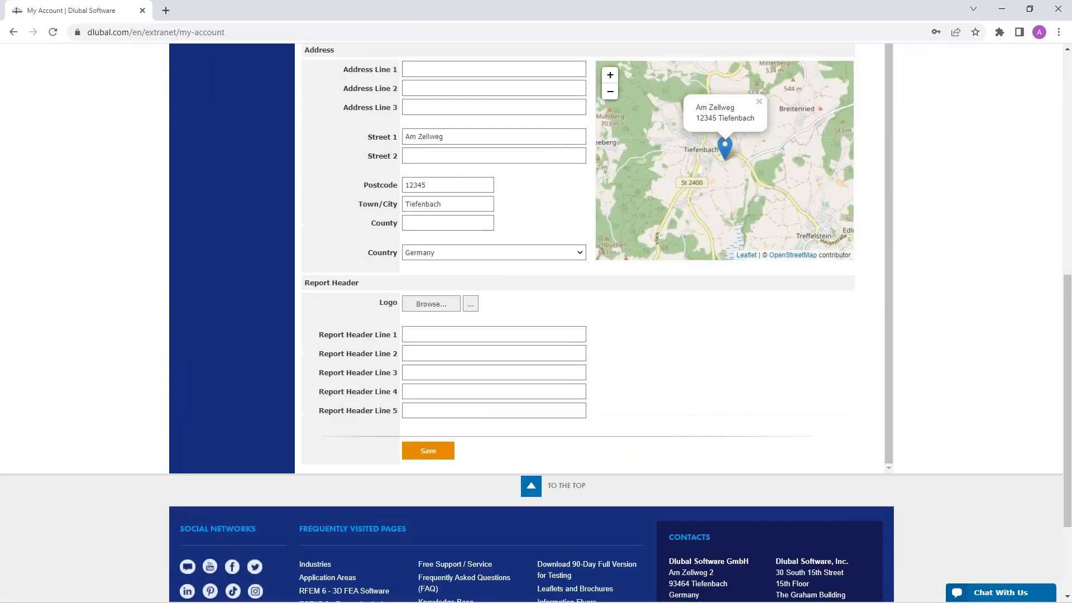
pyautogui.scroll(-2, 508, 342)
pyautogui.scroll(10, 540, 276)
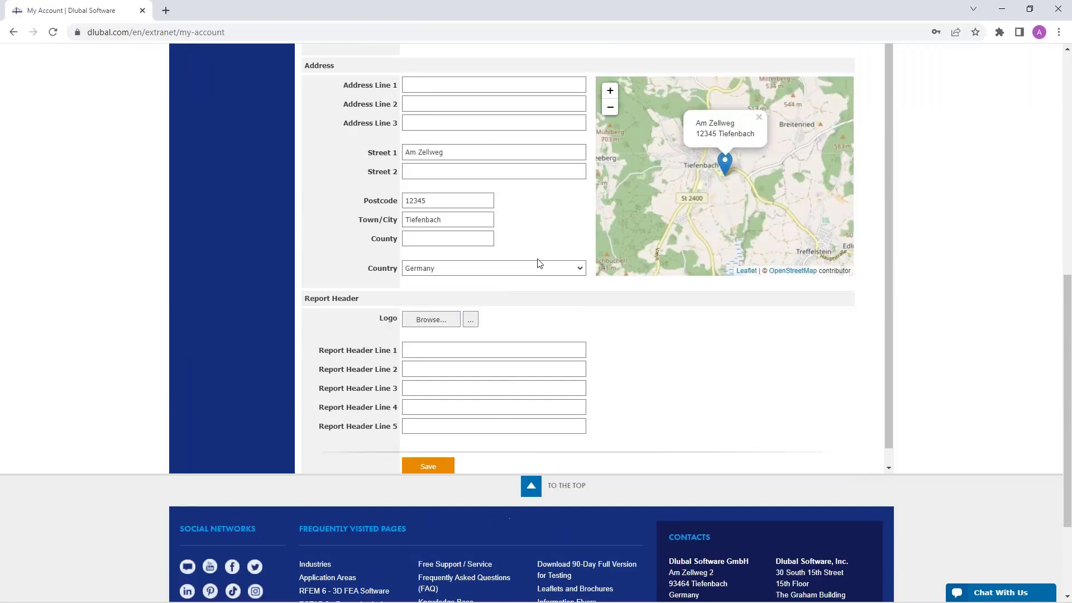
# - View the company's active users and examine the form for adding a new user, including admin rights and reserved licenses
pyautogui.click(201, 315)
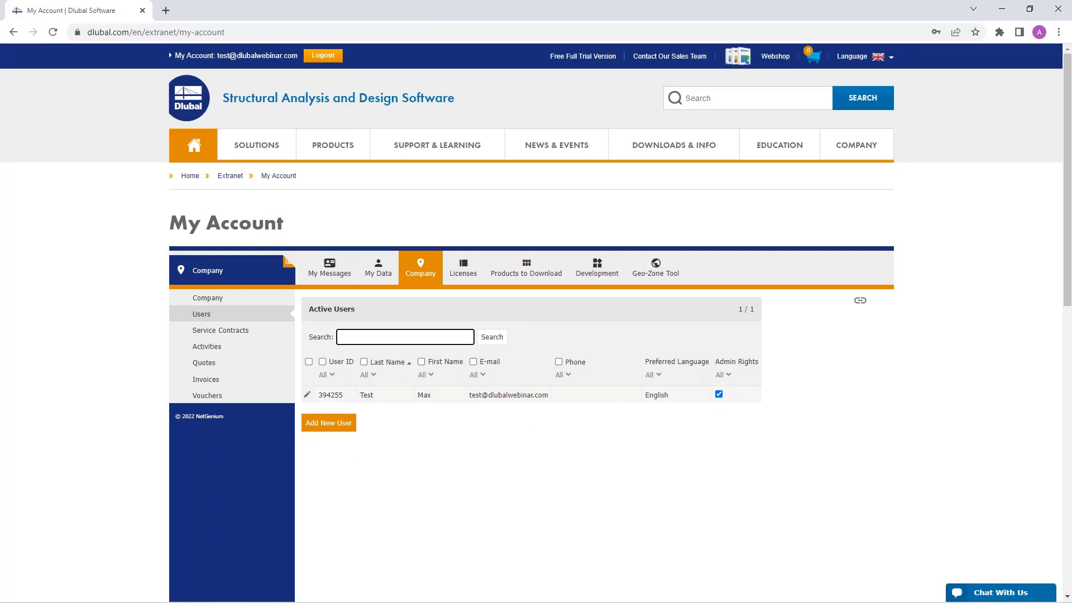
pyautogui.click(327, 423)
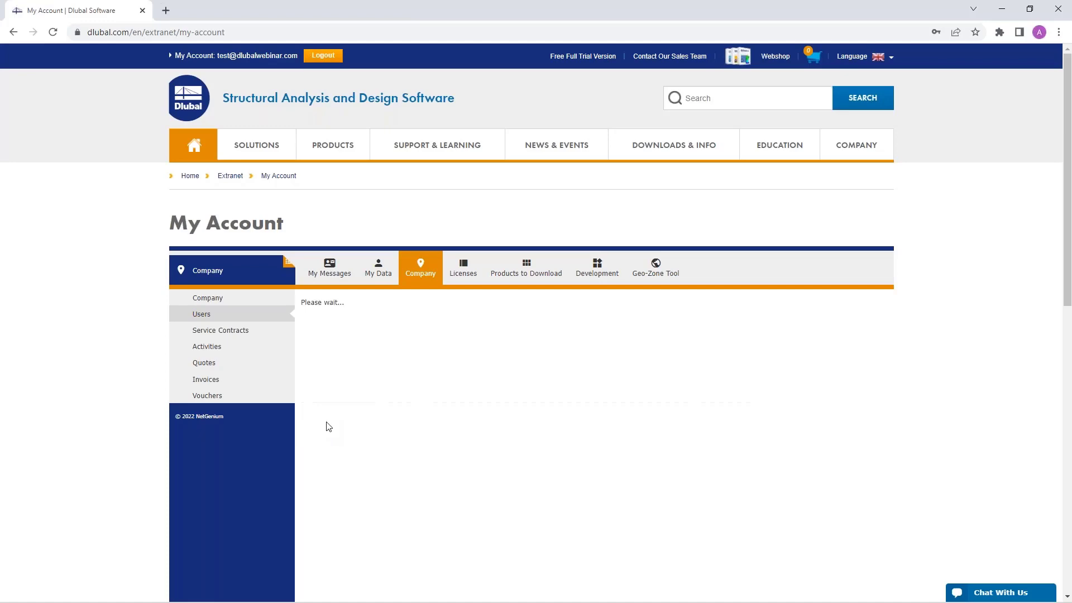
pyautogui.scroll(-6, 519, 435)
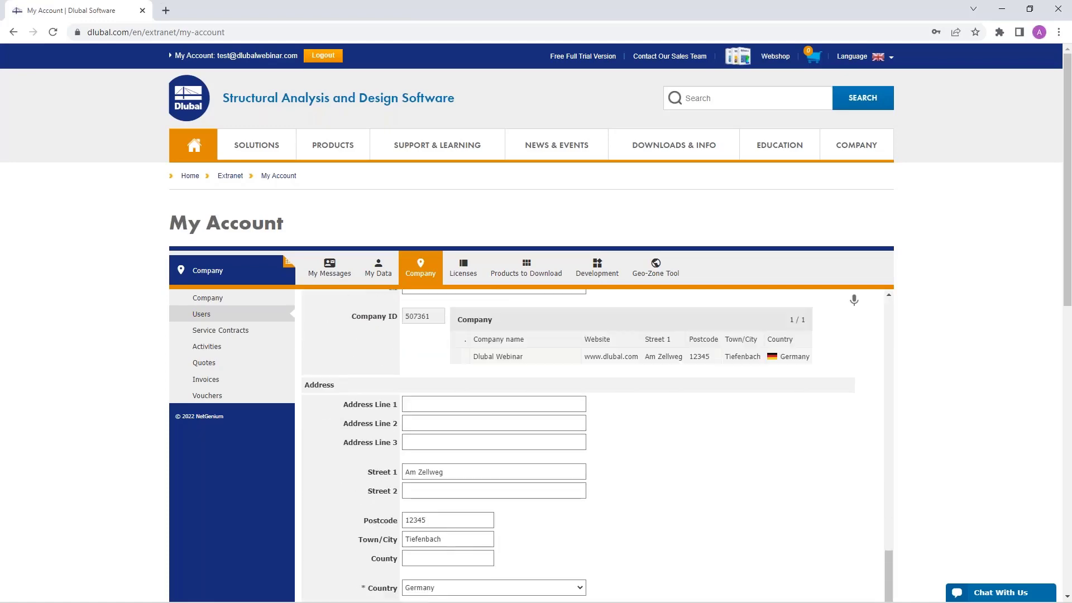
pyautogui.scroll(-5, 519, 508)
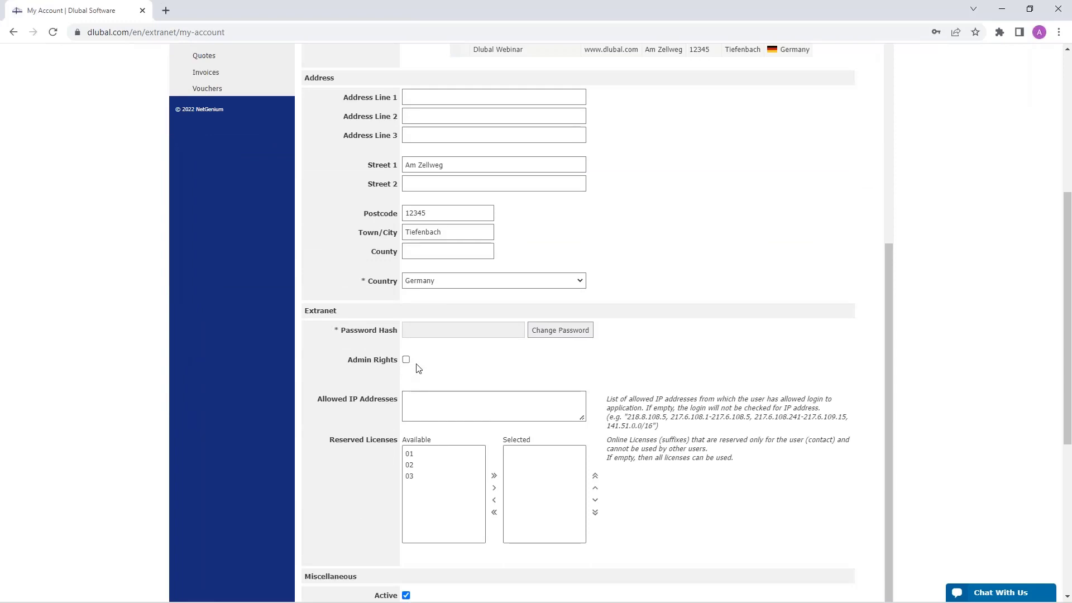
pyautogui.scroll(7, 418, 369)
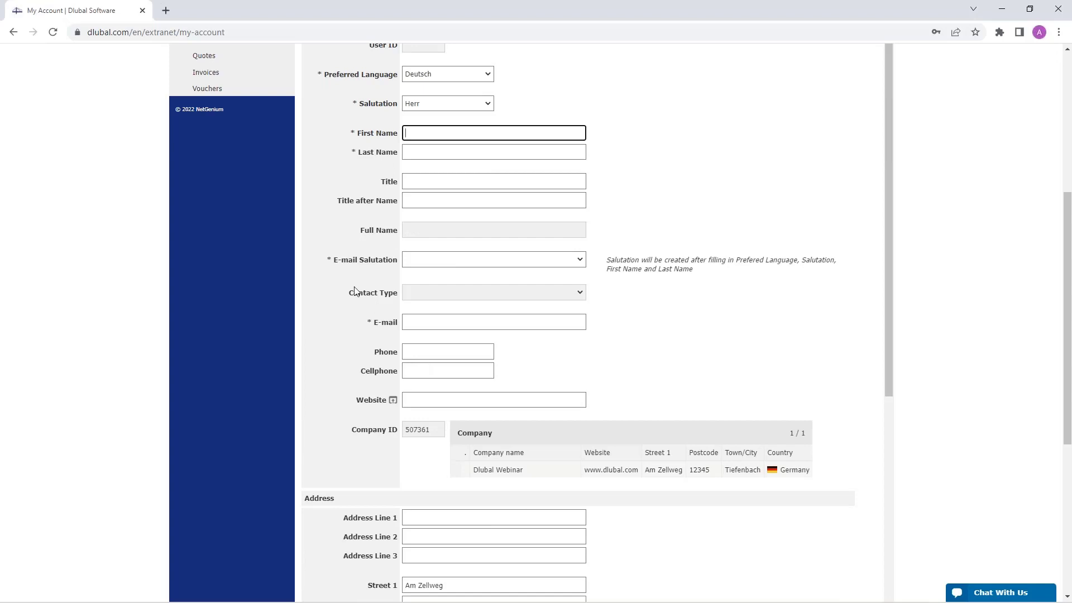
pyautogui.scroll(5, 354, 294)
# - View the company's service contracts, activities, quotes, invoices and vouchers one after another
pyautogui.click(222, 331)
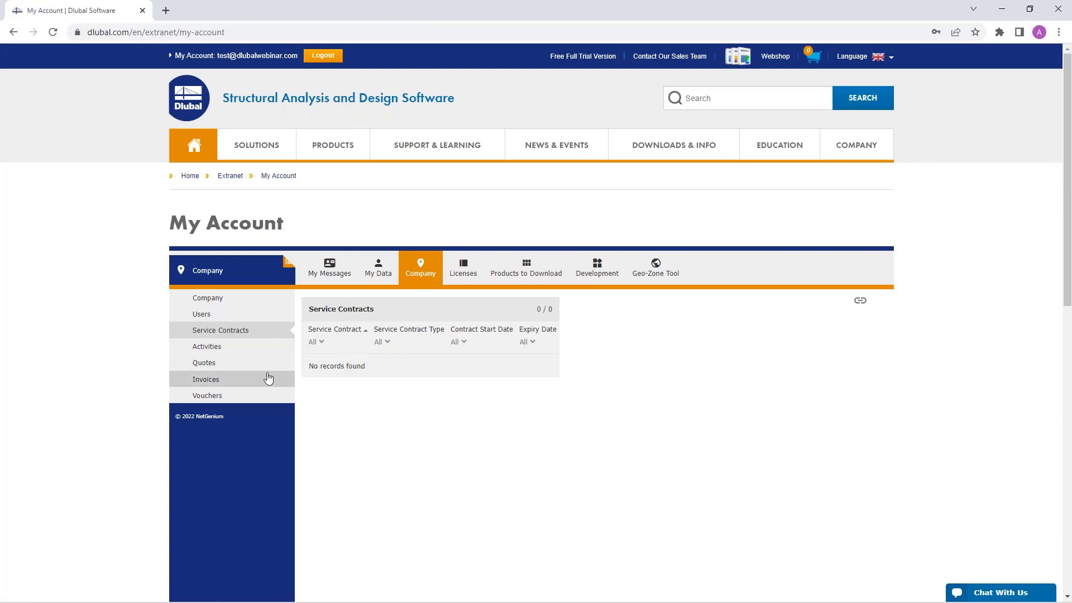
pyautogui.click(241, 350)
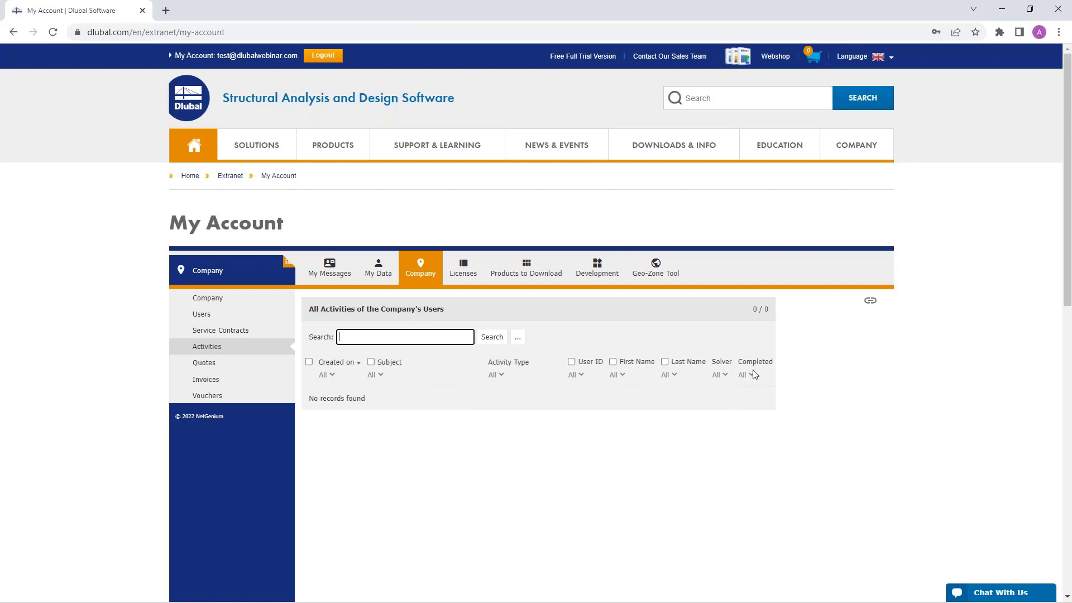
pyautogui.click(204, 364)
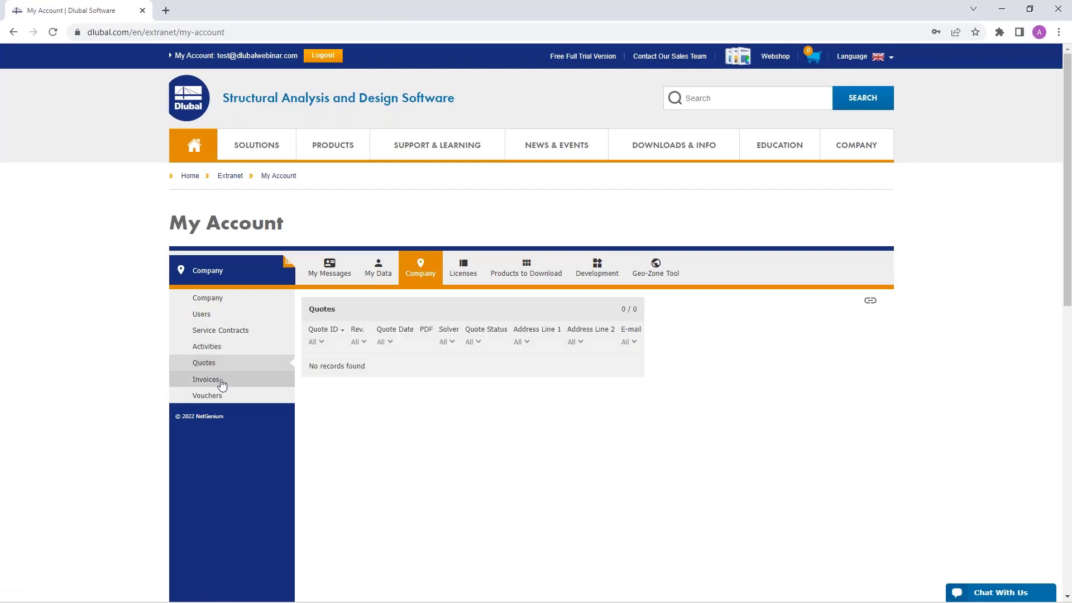
pyautogui.click(221, 382)
pyautogui.click(212, 398)
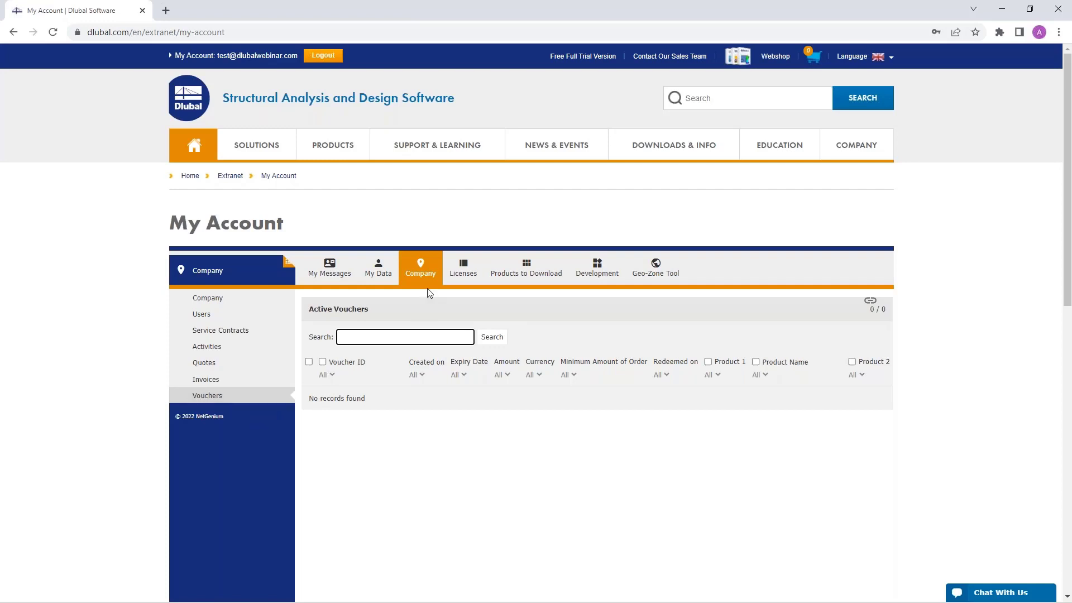
# - Examine the licensed products list for RFEM 6, RSTAB 9, RSECTION 1 and Service, including the assignment to licenses 01, 02 and 03
pyautogui.click(463, 270)
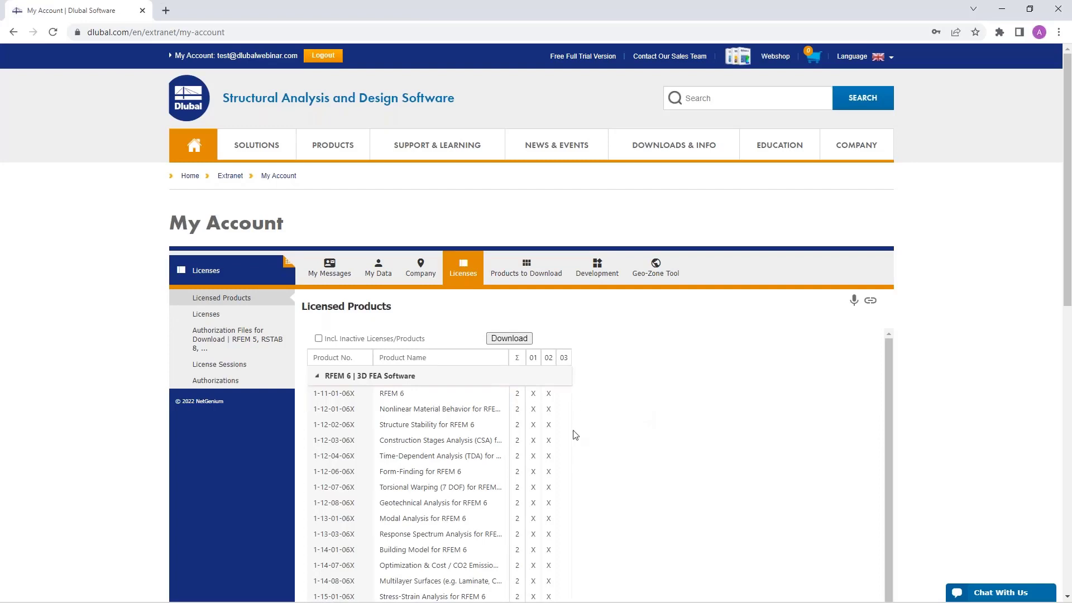
pyautogui.scroll(-1, 575, 435)
pyautogui.scroll(1, 575, 435)
pyautogui.scroll(-1, 818, 380)
pyautogui.scroll(1, 820, 375)
pyautogui.moveTo(1067, 277); pyautogui.dragTo(1065, 389)
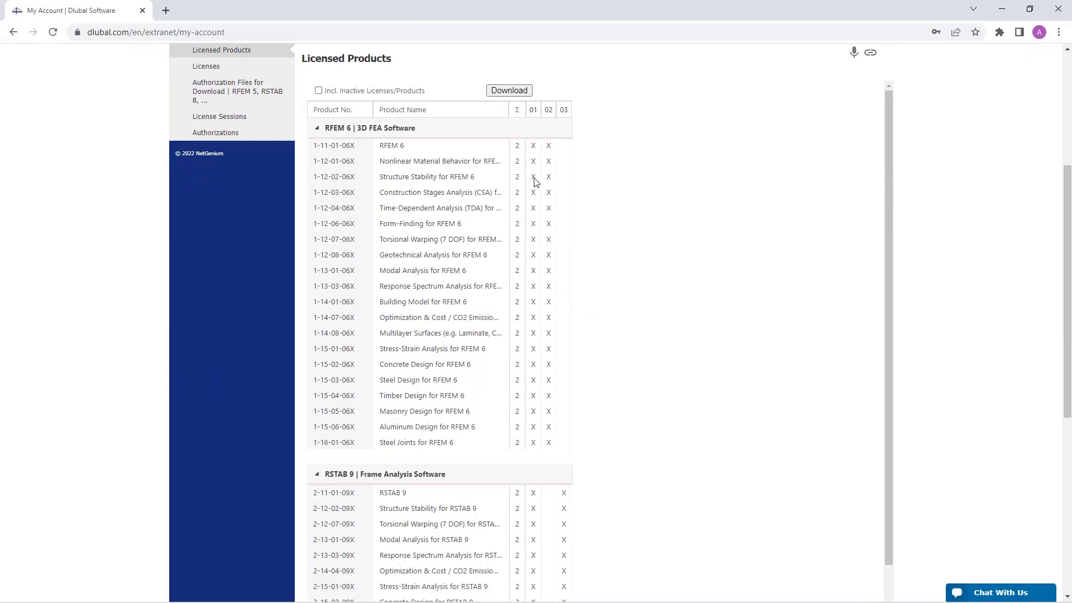
pyautogui.scroll(-1, 531, 494)
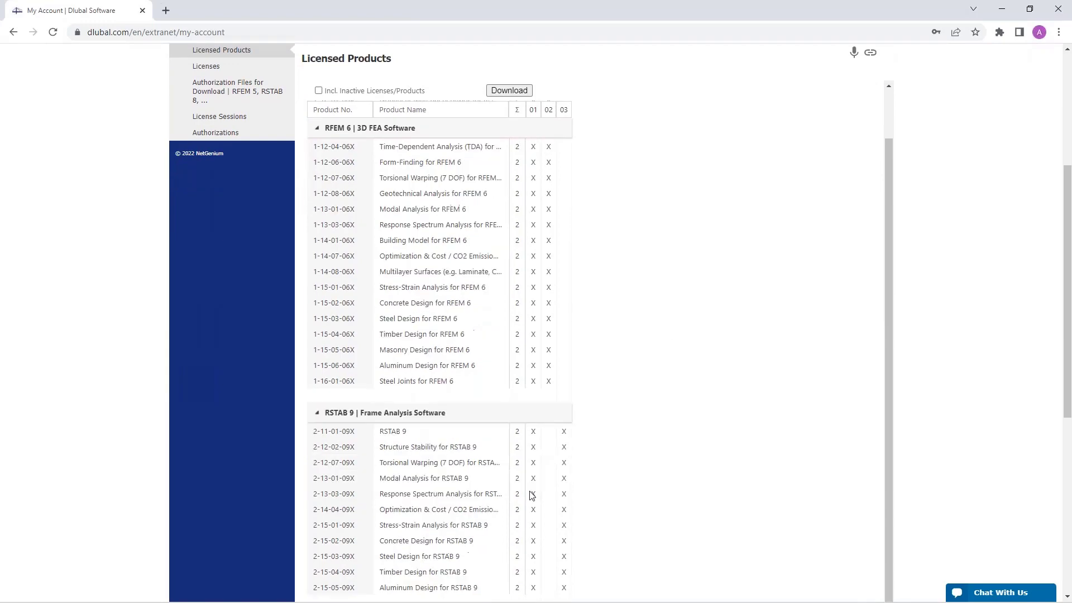
pyautogui.scroll(-1, 532, 495)
pyautogui.scroll(1, 369, 164)
pyautogui.scroll(-1, 457, 271)
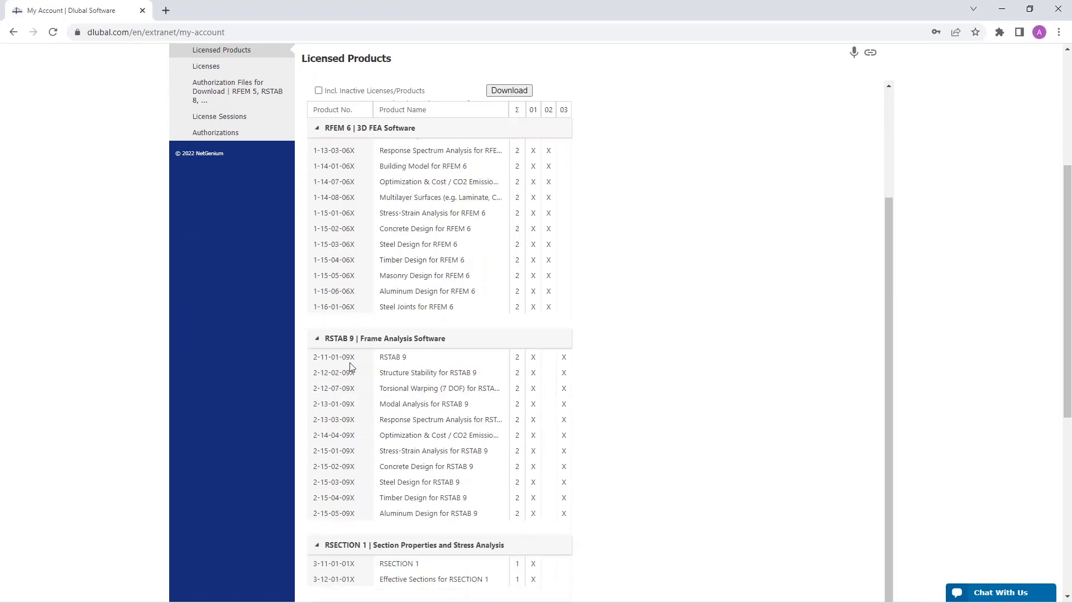
pyautogui.scroll(-3, 476, 411)
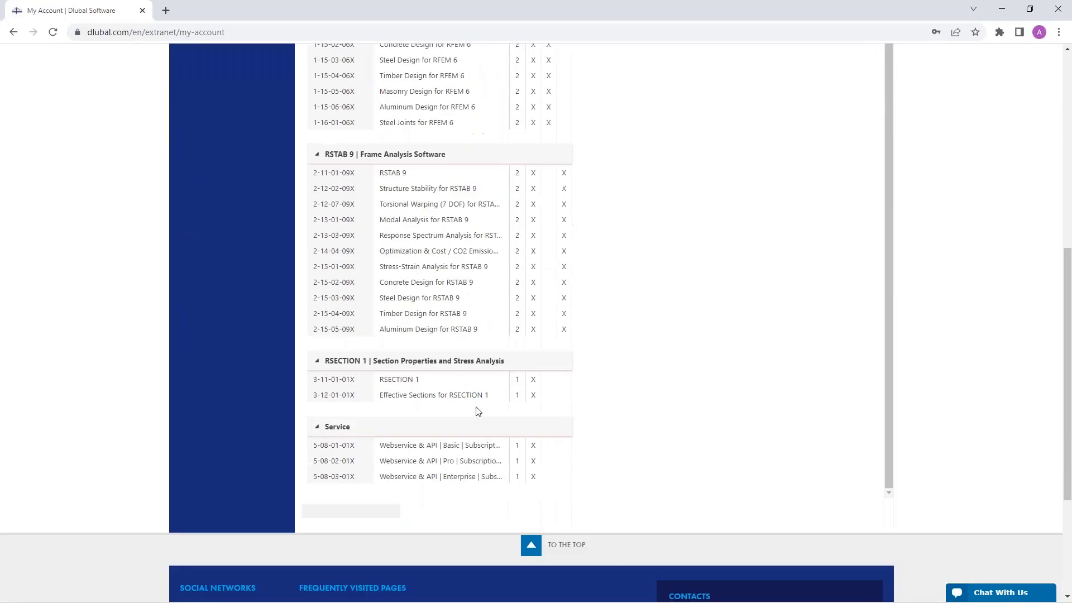
pyautogui.scroll(2, 477, 410)
pyautogui.scroll(1, 478, 411)
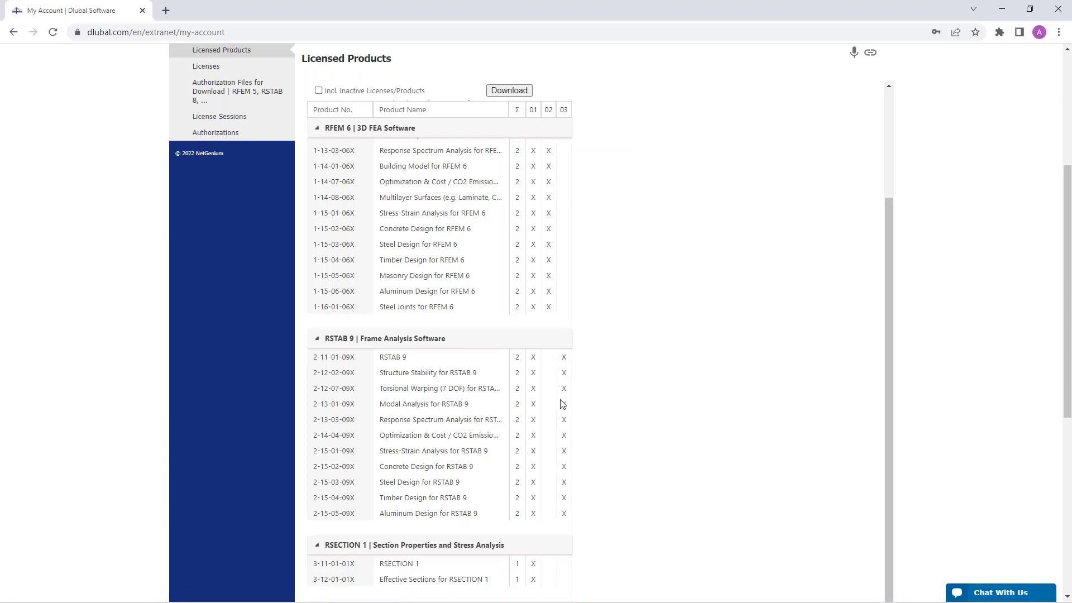
pyautogui.scroll(3, 605, 383)
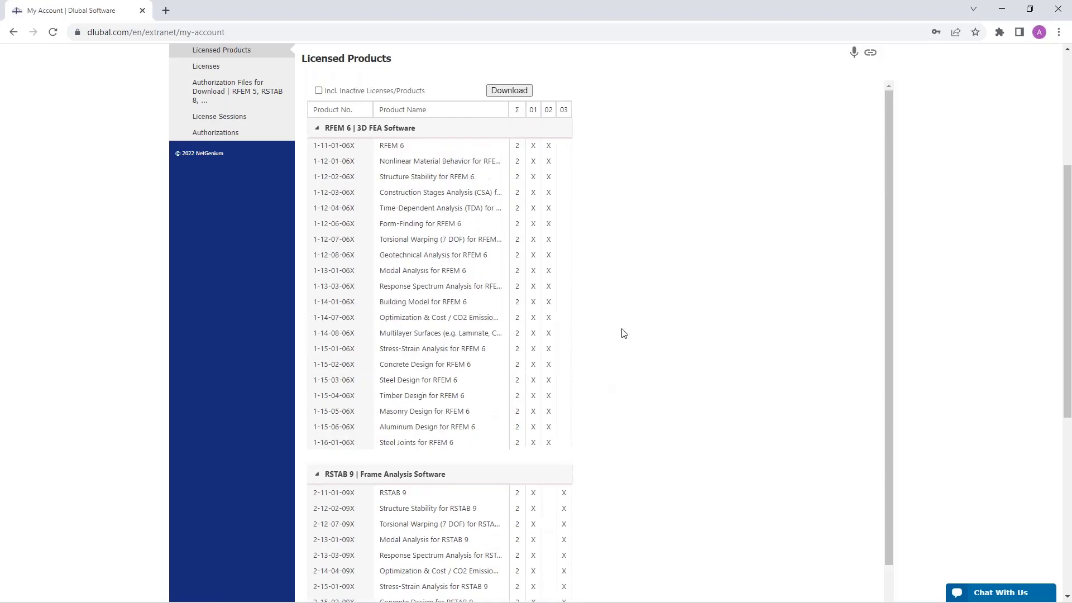
pyautogui.scroll(4, 391, 328)
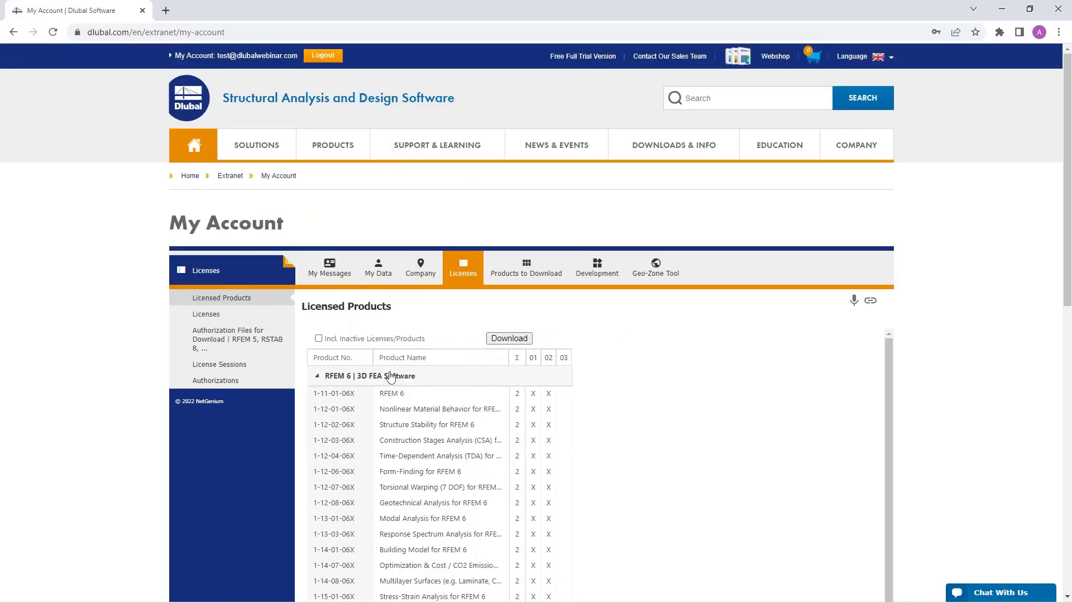
# - View the company's active licenses and the list of licenses currently borrowed
pyautogui.click(206, 314)
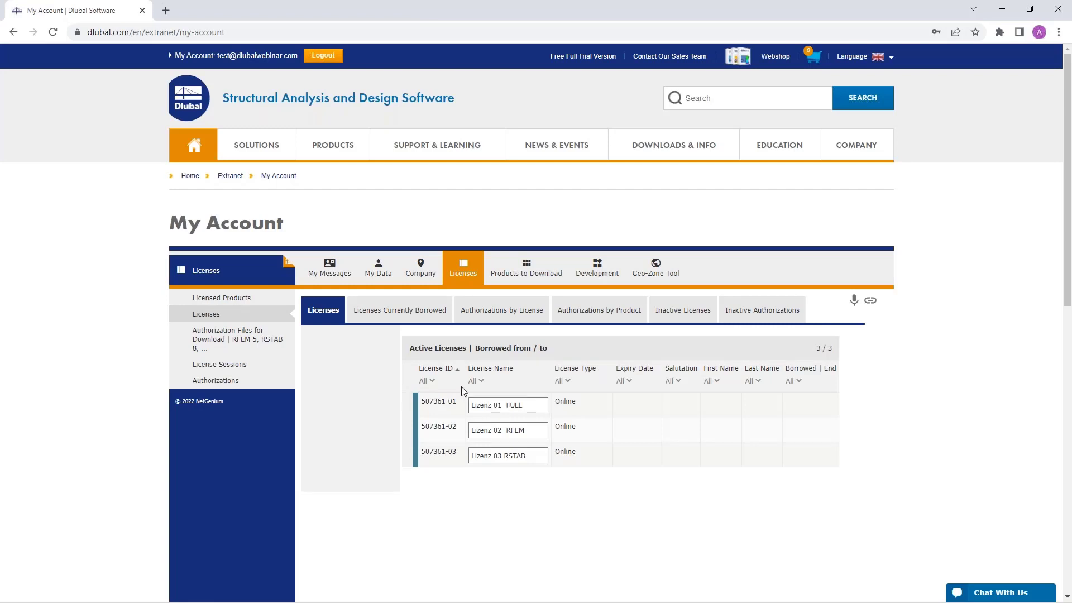
pyautogui.click(380, 311)
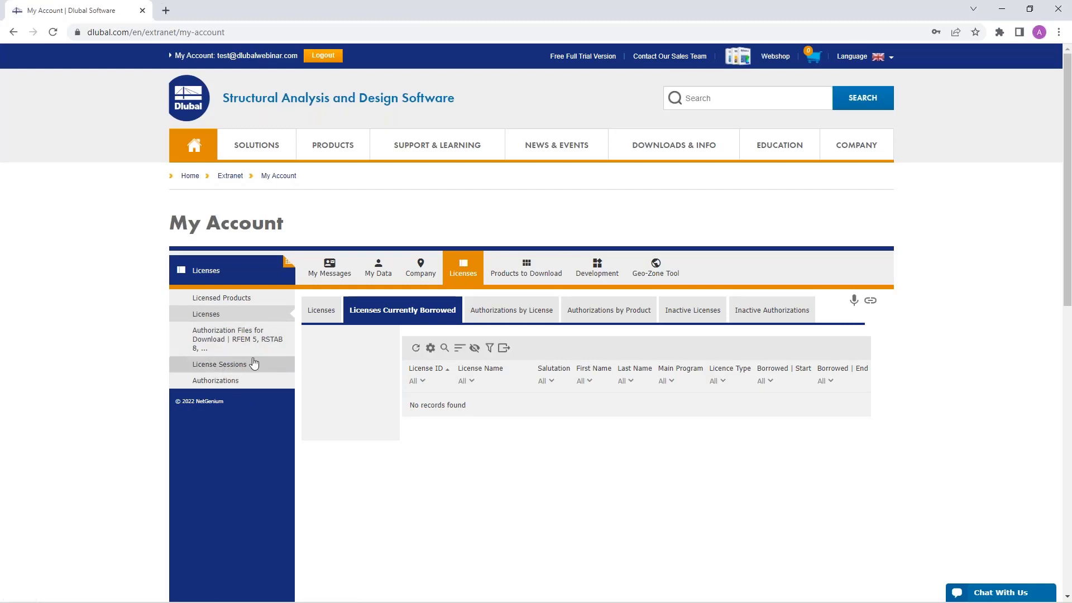
# - View the authorization files for download, the active license sessions and the list of active authorizations
pyautogui.click(220, 339)
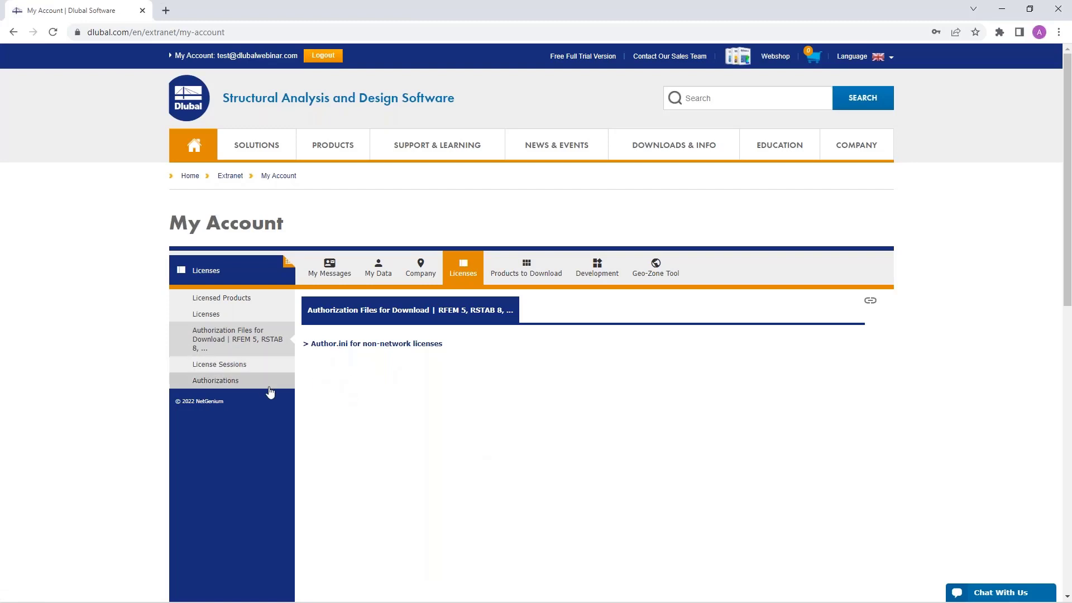
pyautogui.click(228, 365)
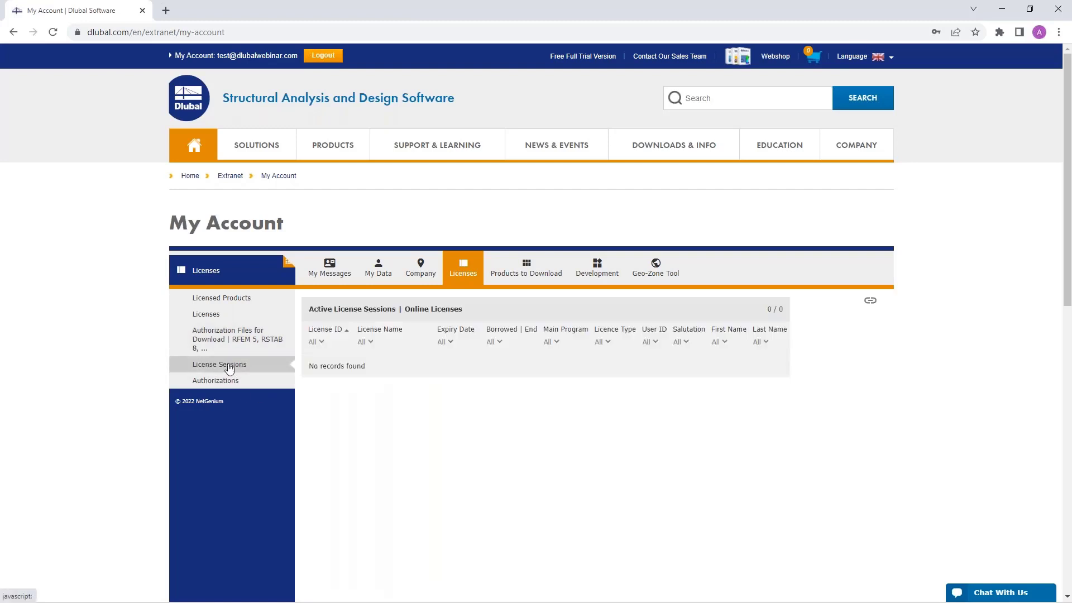
pyautogui.click(225, 382)
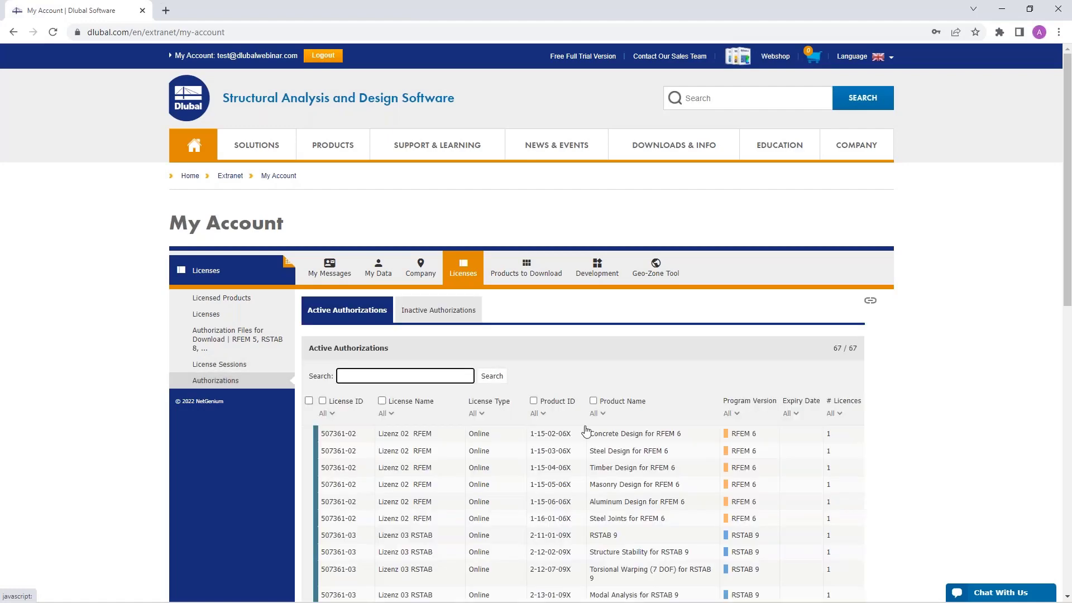
pyautogui.scroll(-2, 585, 429)
pyautogui.scroll(2, 583, 431)
# - View the current program versions available for download, for the new generation R20 and for R19
pyautogui.click(519, 272)
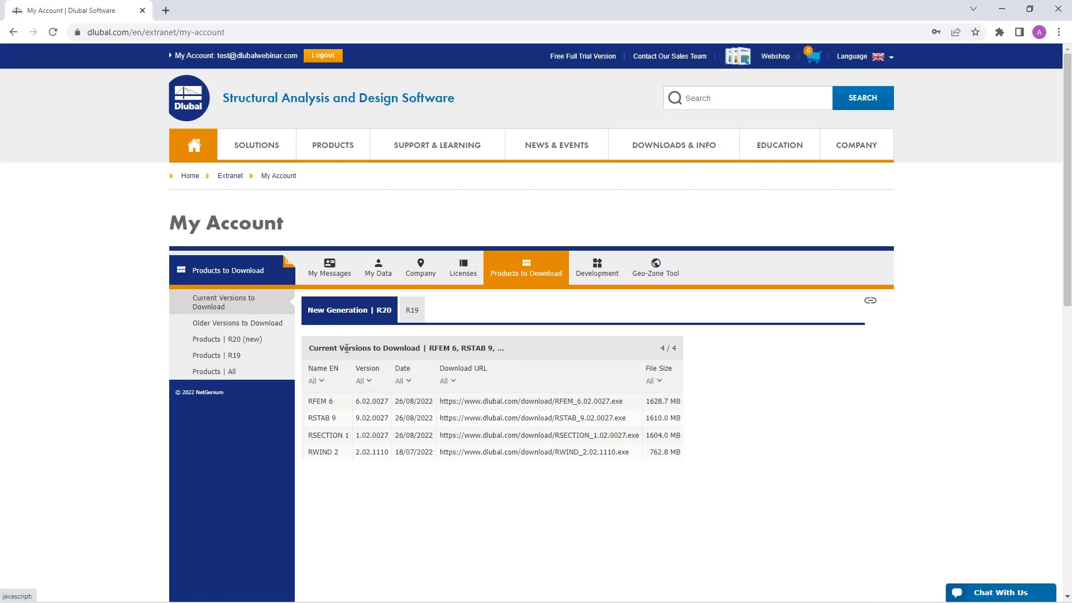
pyautogui.click(374, 342)
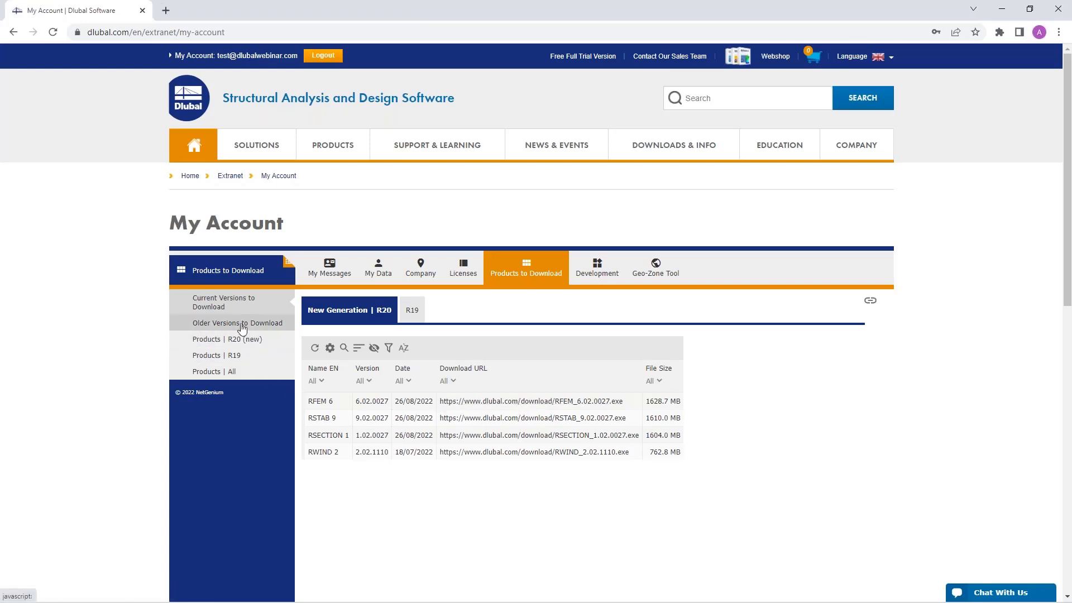
pyautogui.click(412, 311)
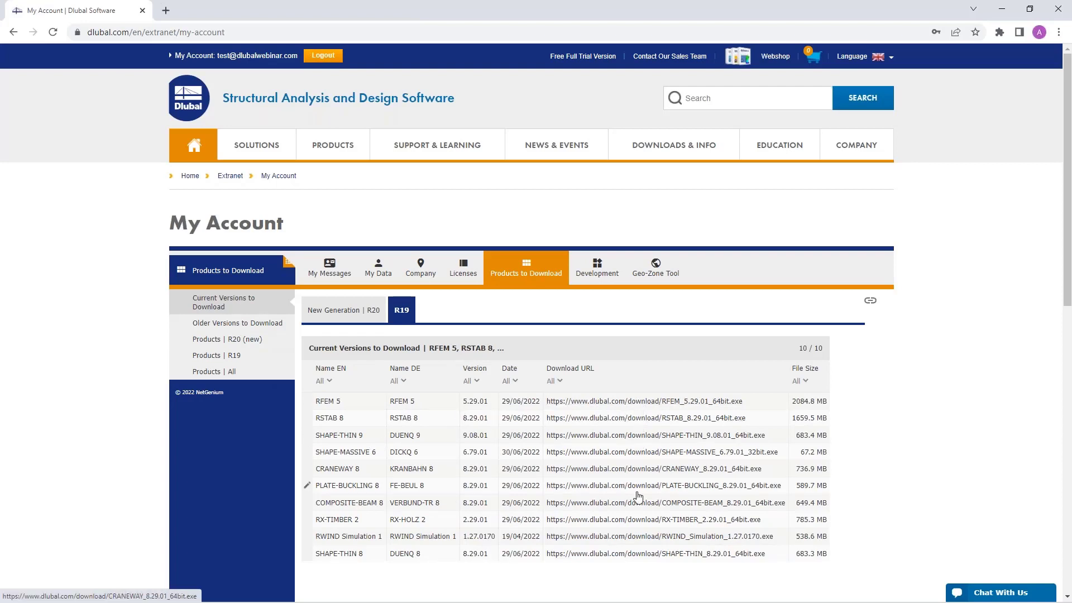
# - Look through the older program versions offered for download to customers with a service contract
pyautogui.click(225, 324)
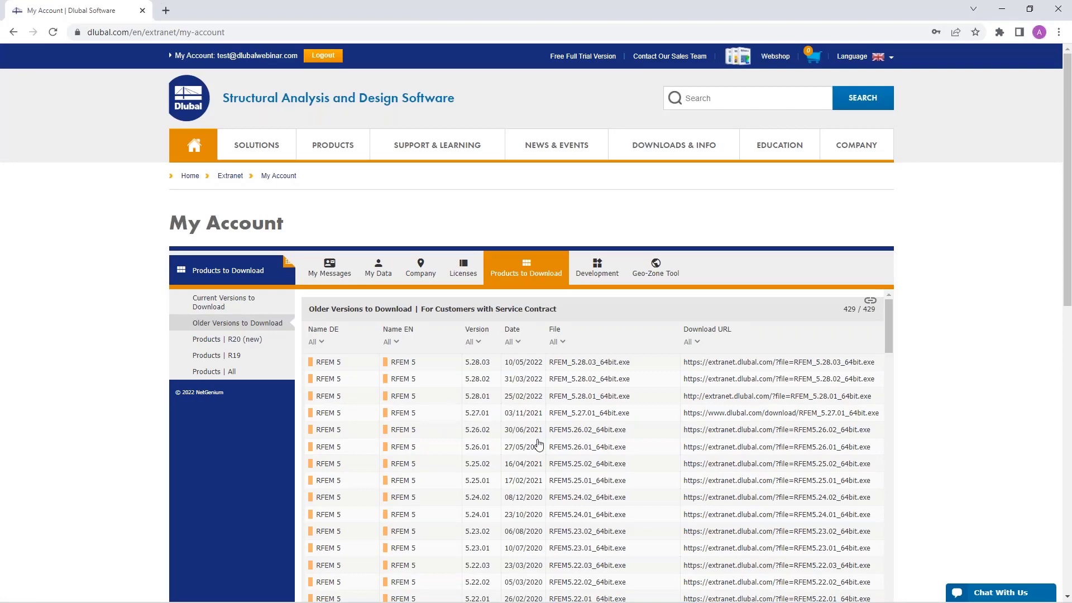
pyautogui.scroll(-3, 539, 445)
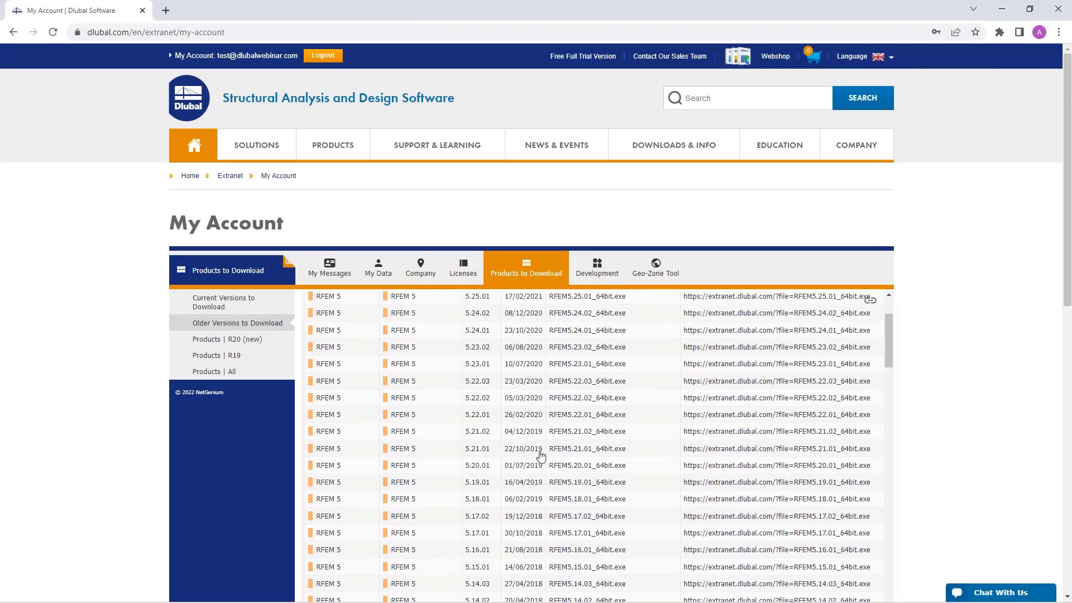
pyautogui.scroll(-15, 593, 473)
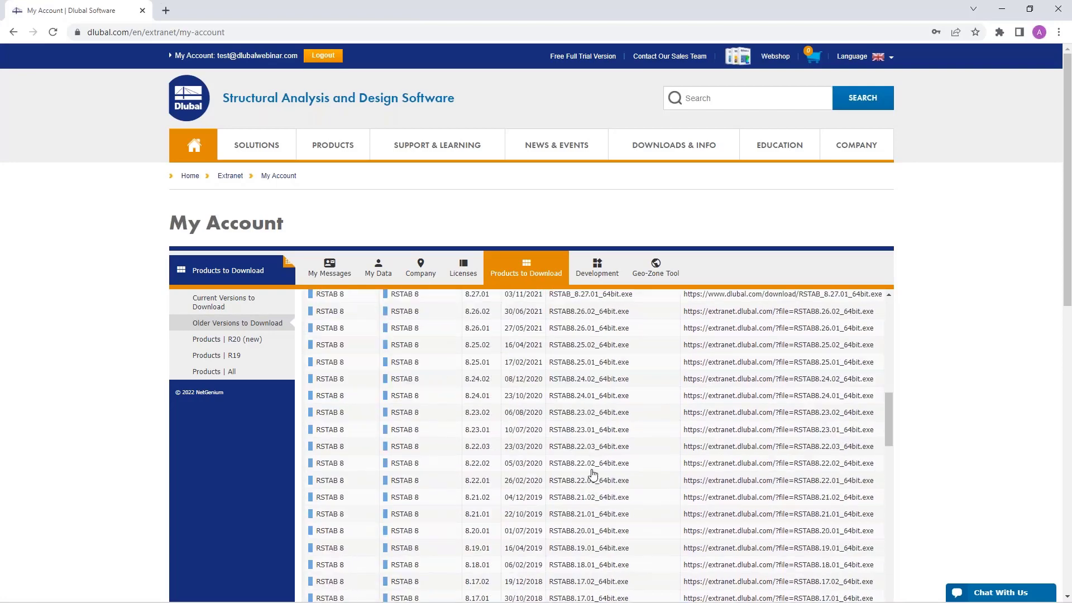
pyautogui.scroll(18, 536, 466)
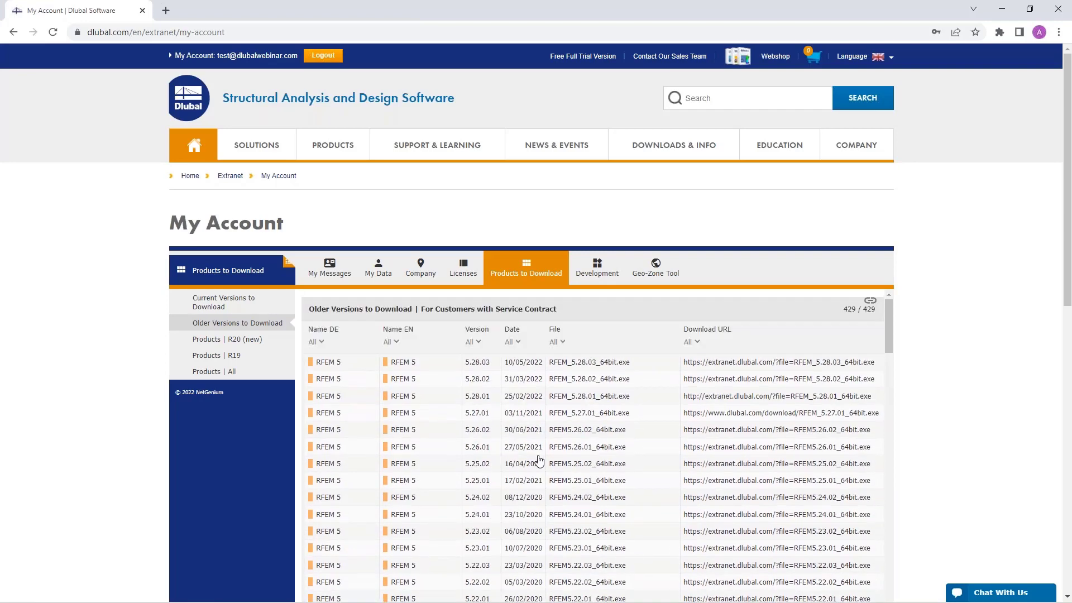
# - View the R20 (new) first-license products and open the website link of Form-Finding for RFEM 6
pyautogui.click(212, 340)
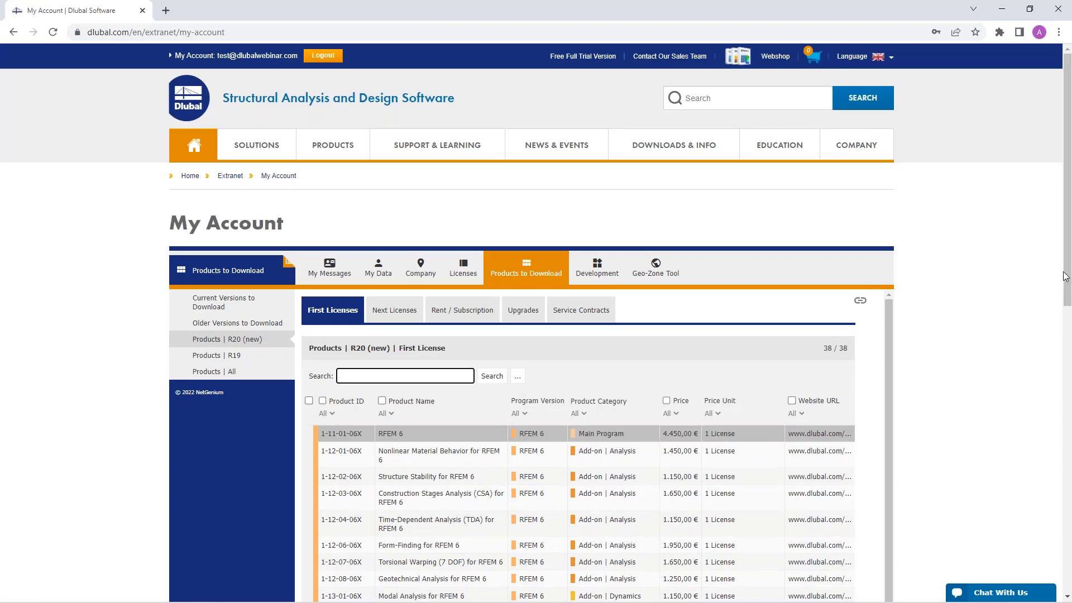
pyautogui.moveTo(1065, 276); pyautogui.dragTo(1069, 352)
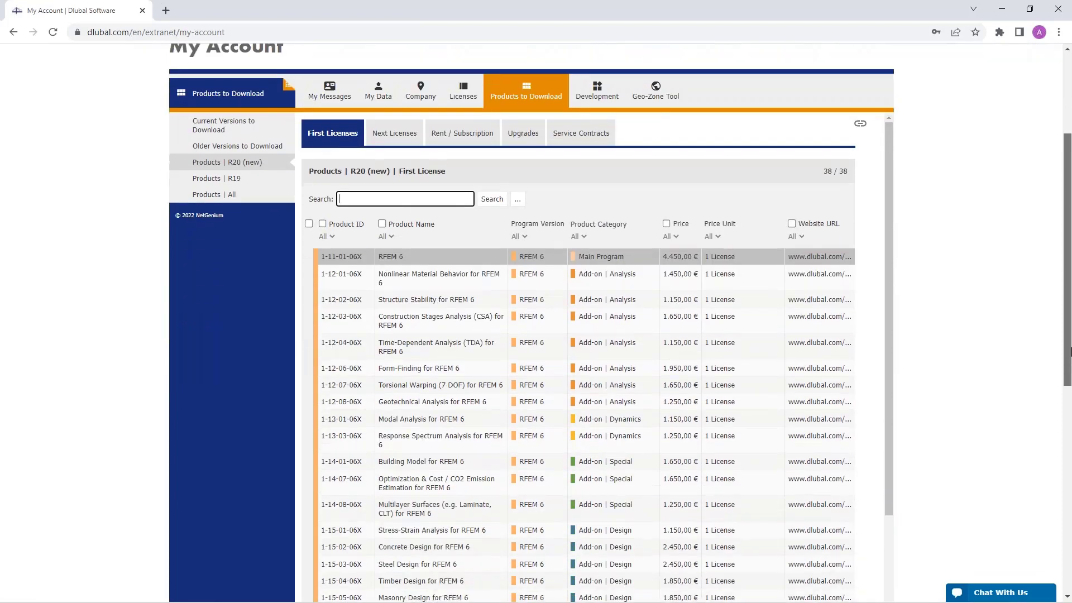
pyautogui.click(484, 368)
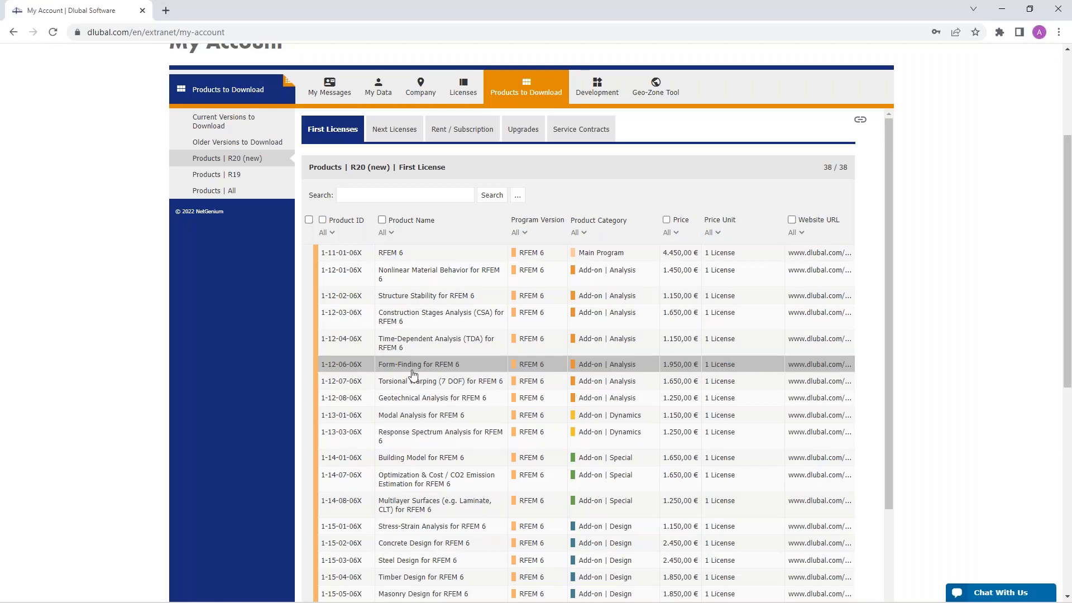
pyautogui.click(819, 366)
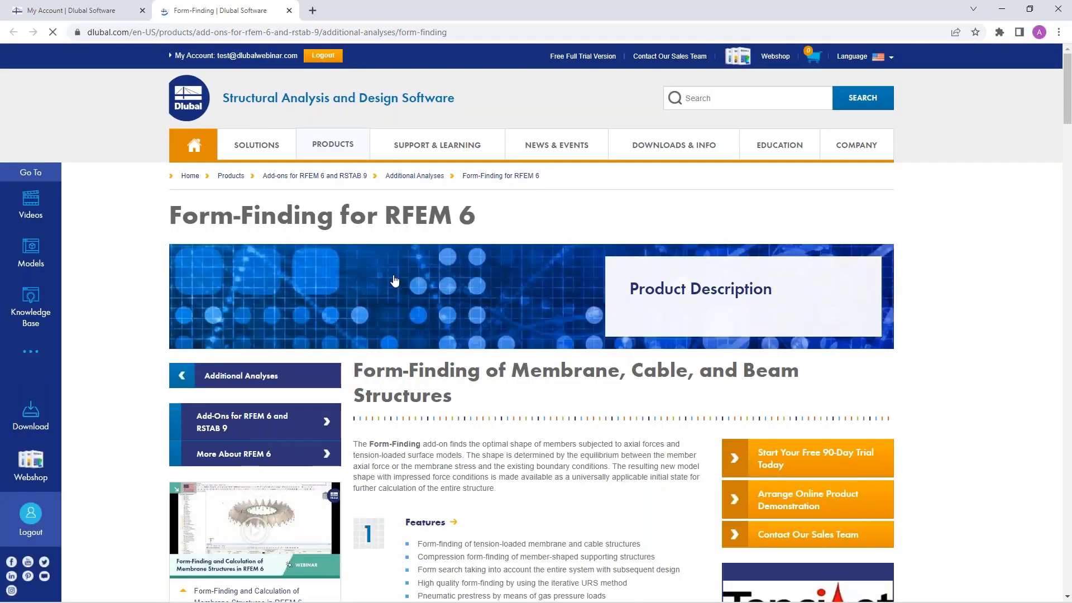
# - Examine the features and price section on the Form-Finding product page, and return to the My Account page
pyautogui.scroll(-2, 935, 347)
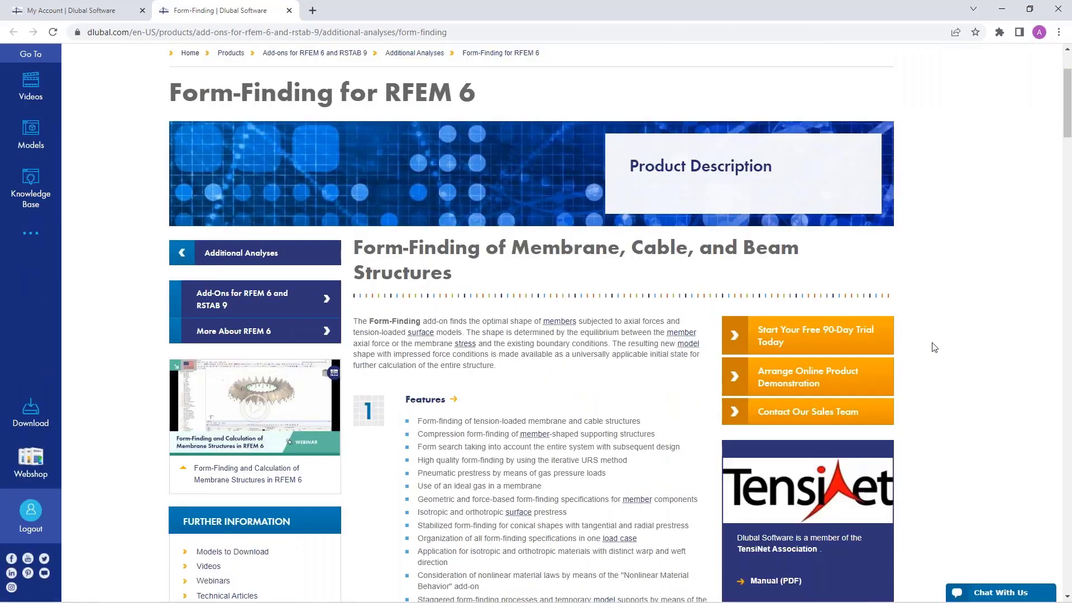
pyautogui.scroll(-20, 935, 347)
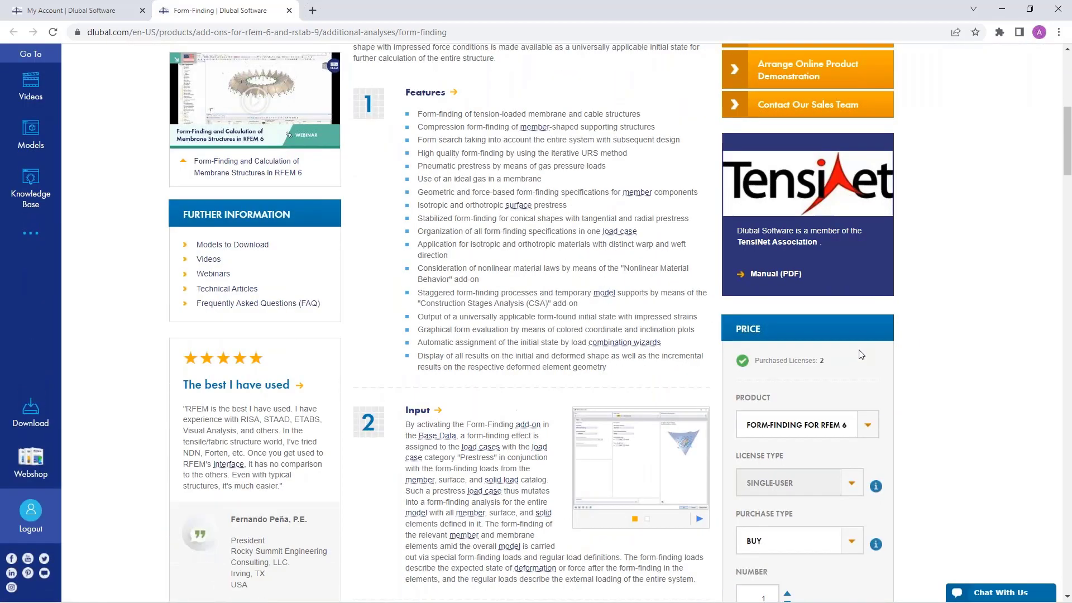
pyautogui.scroll(20, 813, 353)
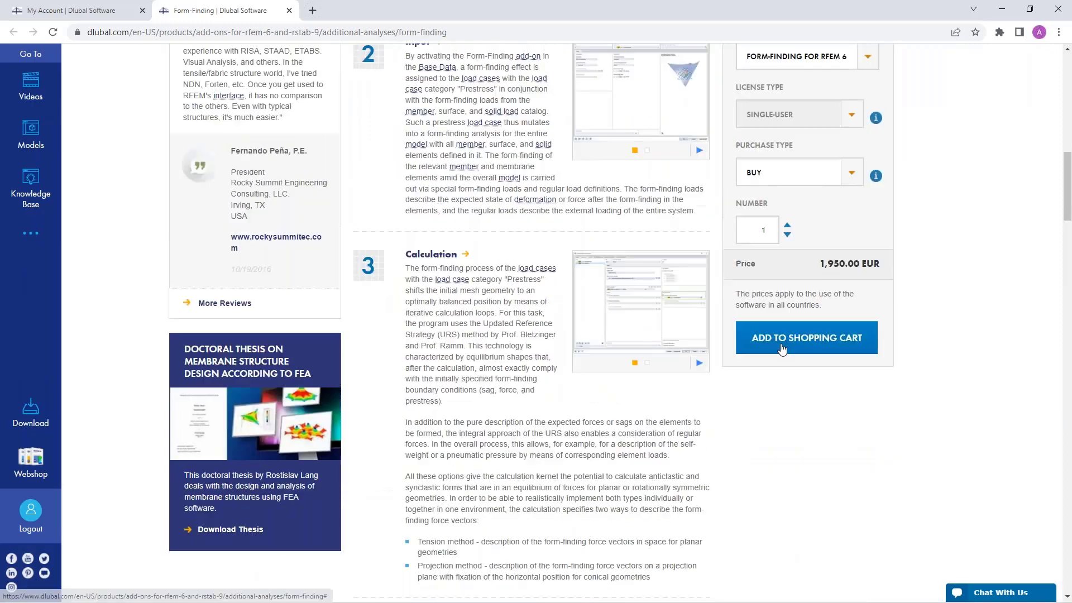
pyautogui.scroll(2, 719, 341)
pyautogui.scroll(-2, 711, 336)
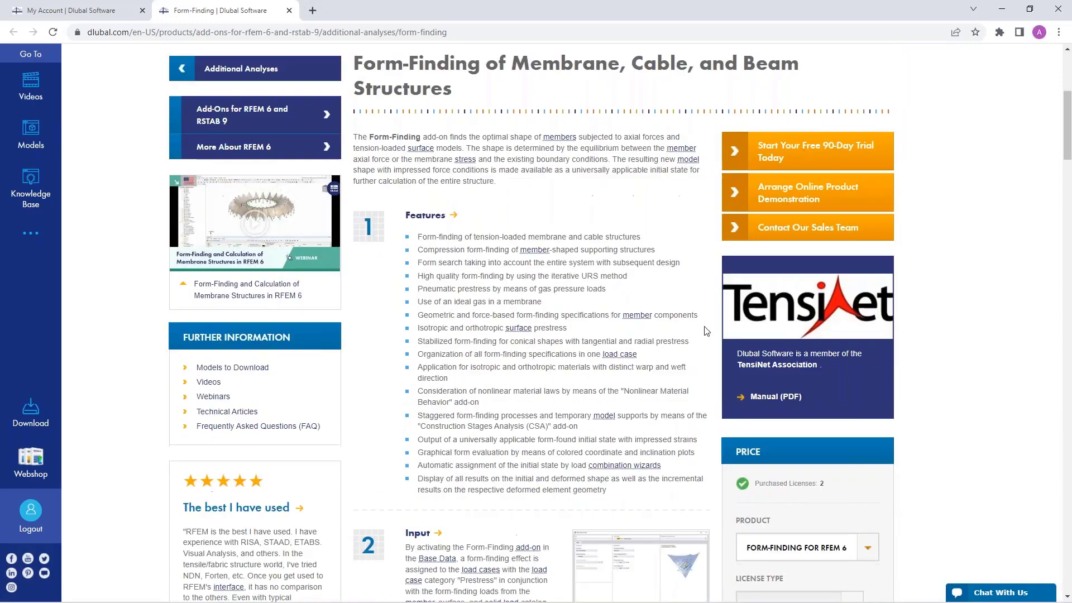
pyautogui.scroll(5, 705, 330)
pyautogui.click(67, 9)
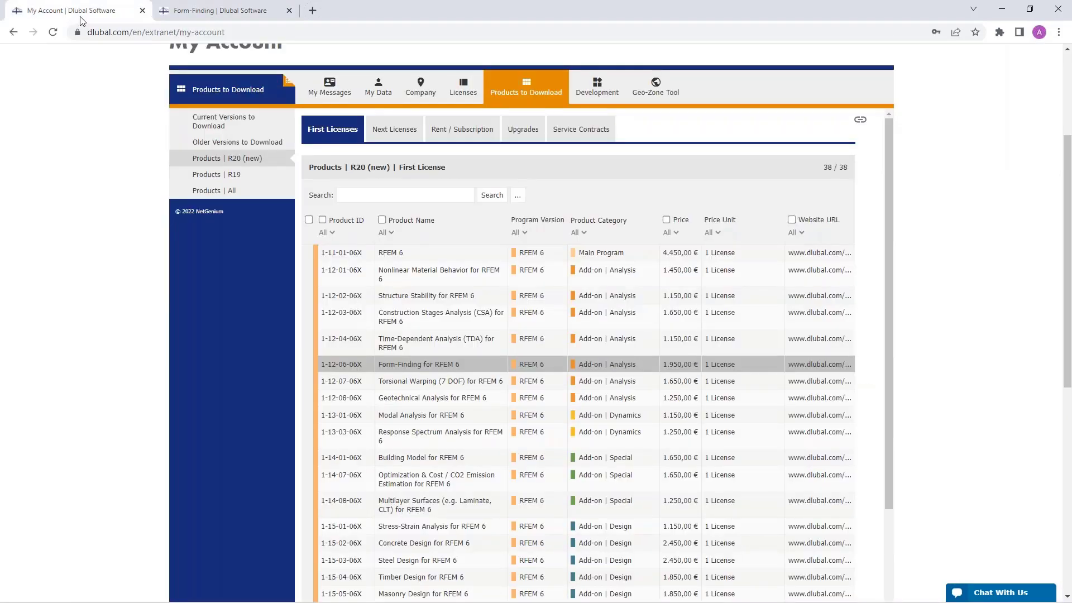
# - View the R19 product price list and the list of all products
pyautogui.click(212, 174)
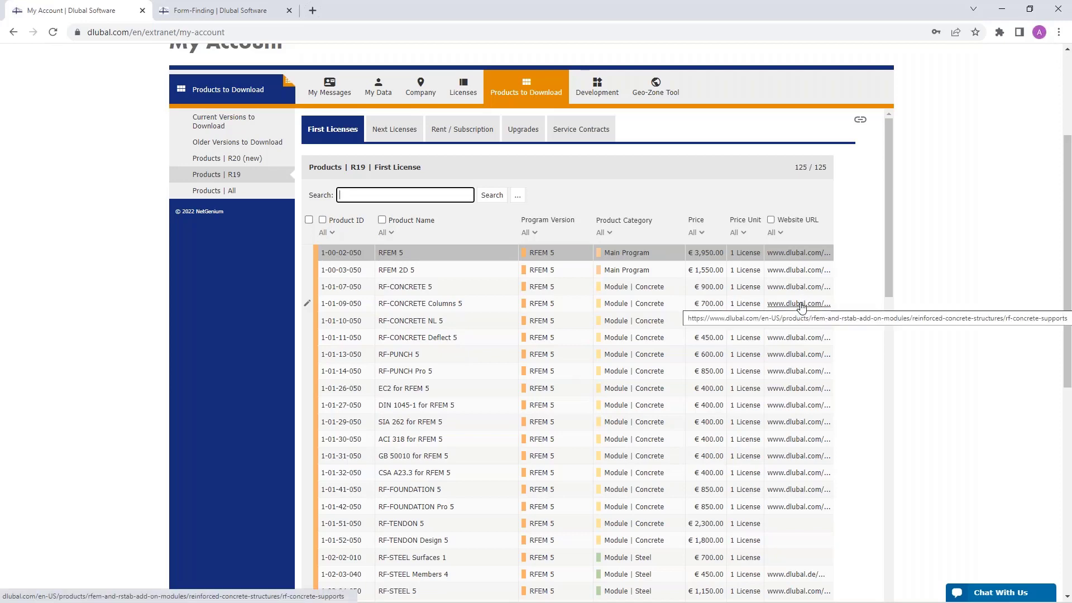
pyautogui.click(222, 191)
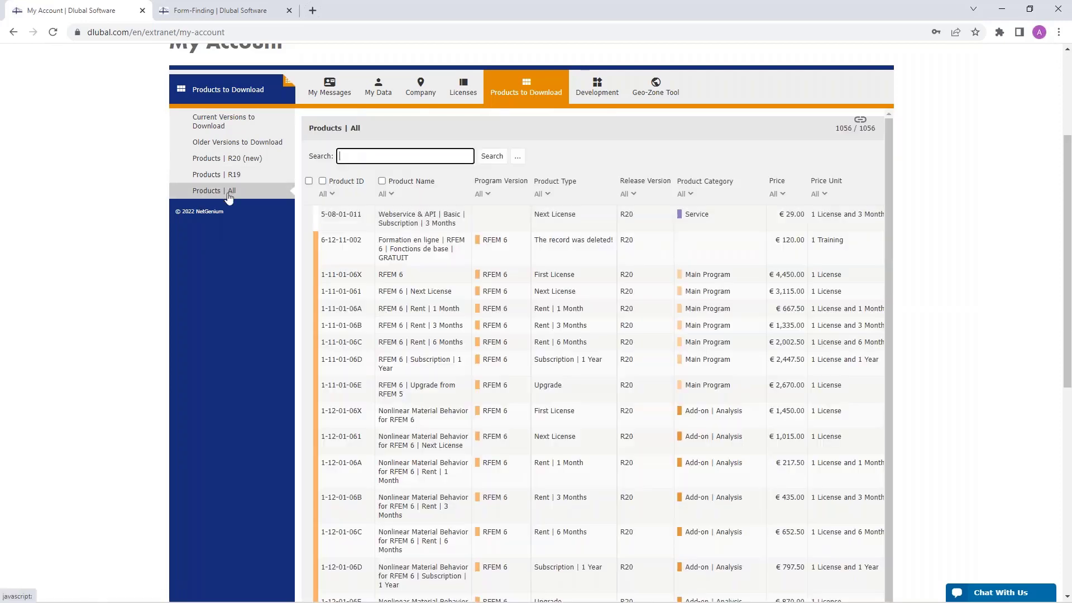
pyautogui.scroll(3, 544, 349)
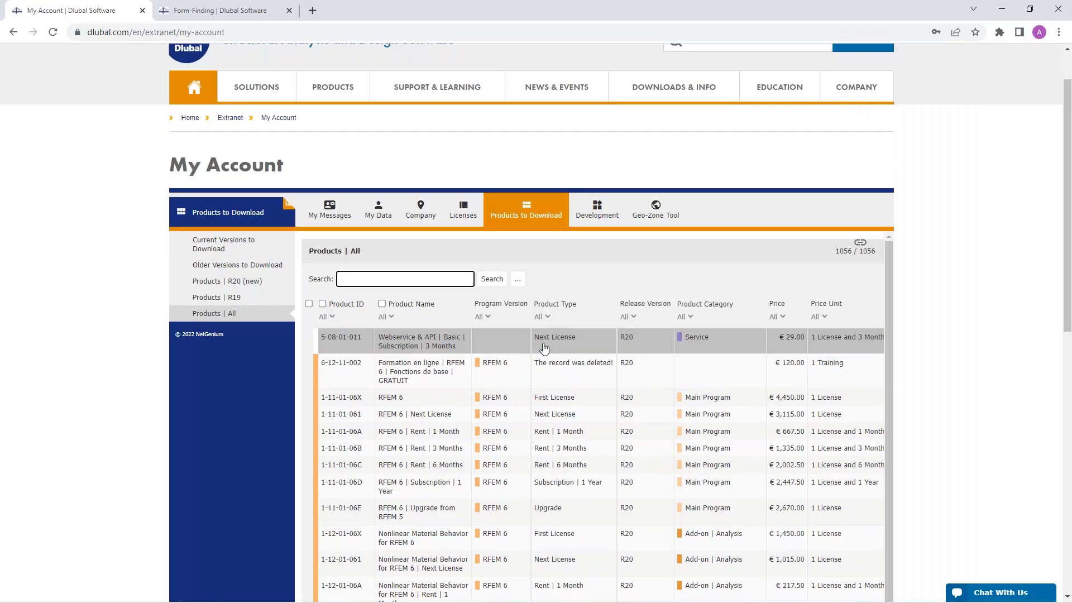
pyautogui.scroll(3, 545, 349)
# - Filter the RFEM 6 implemented features by the Steel joints add-on, view the Rectangular Hollow Sections entry, and reset the filter to All
pyautogui.click(596, 210)
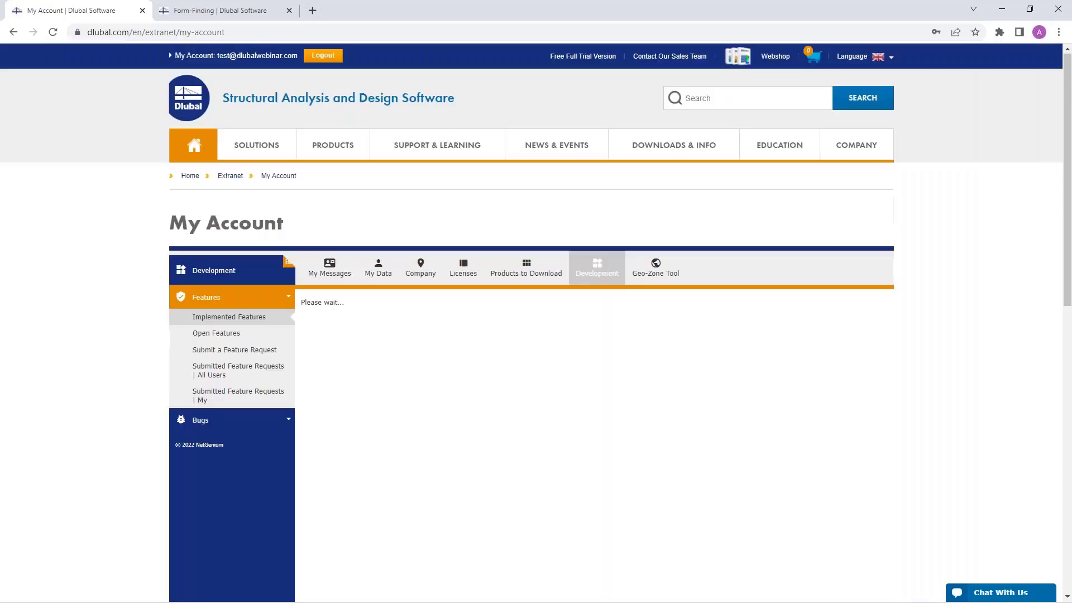
pyautogui.scroll(-3, 887, 335)
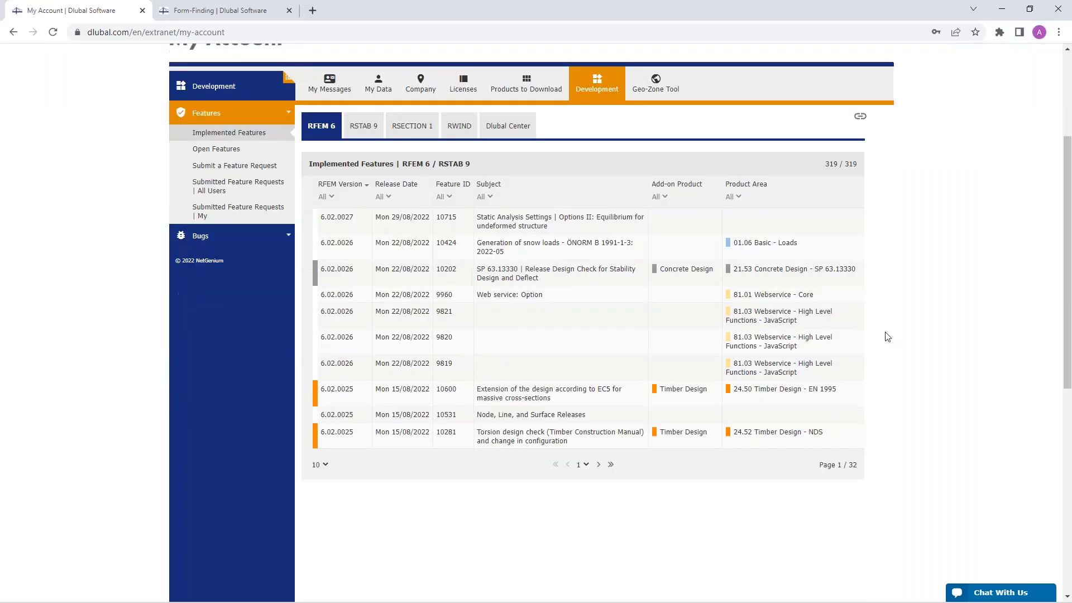
pyautogui.scroll(1, 887, 335)
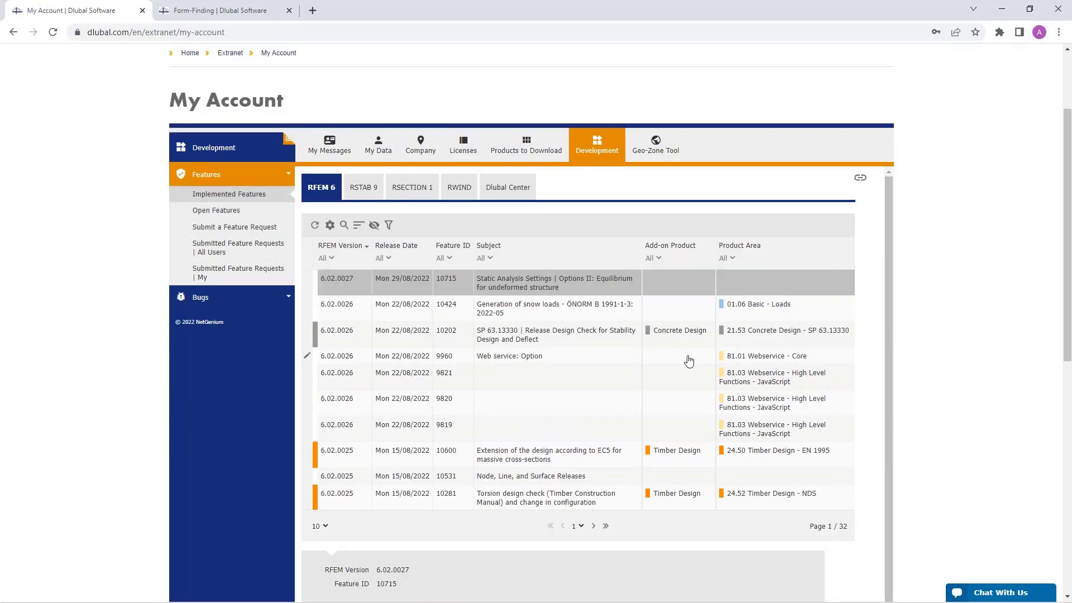
pyautogui.click(659, 259)
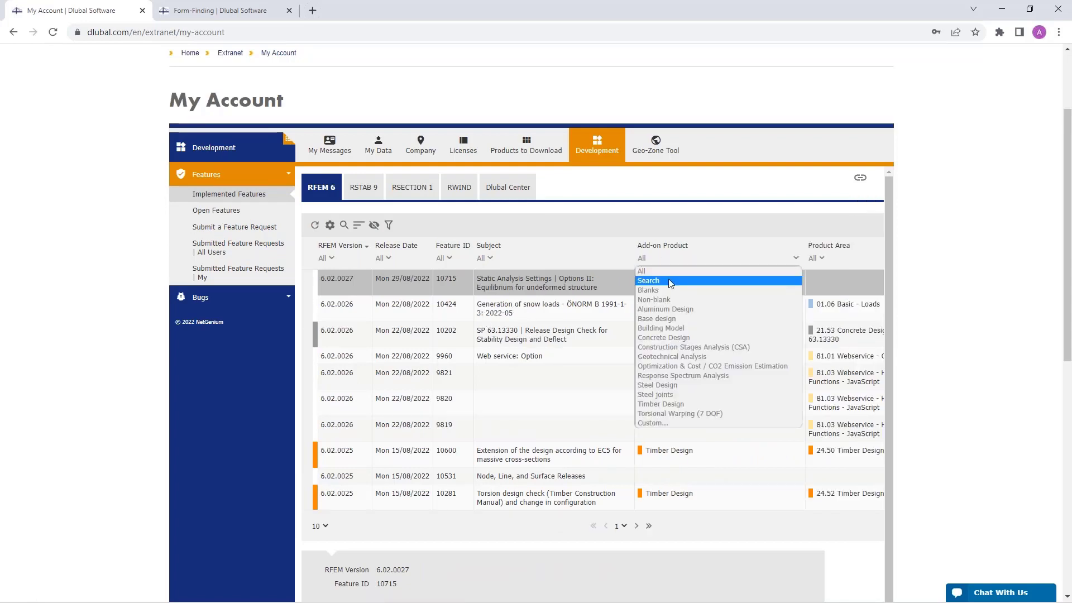
pyautogui.click(695, 395)
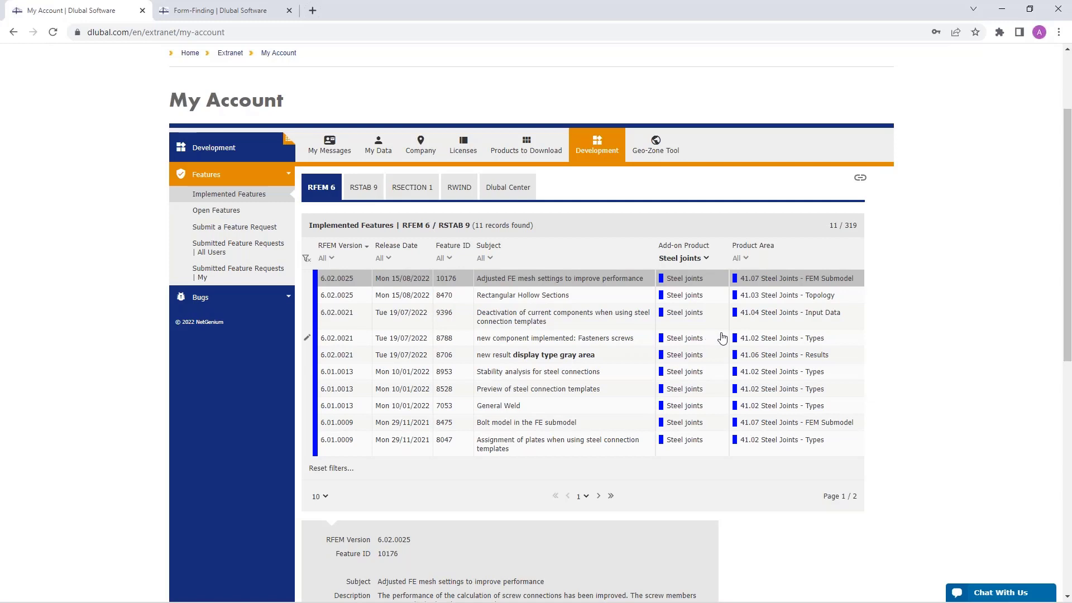
pyautogui.click(599, 296)
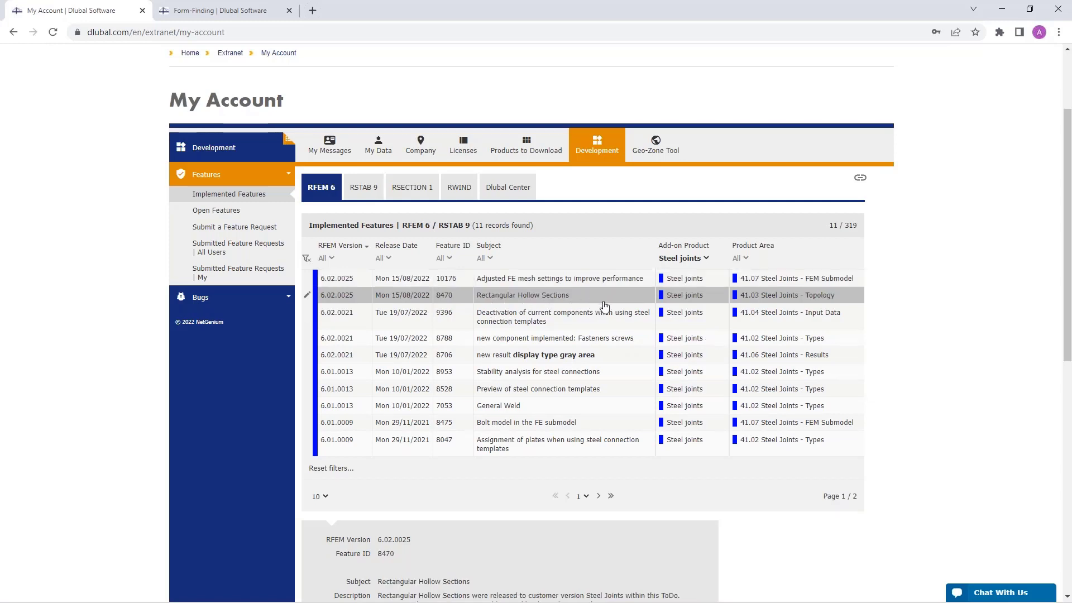
pyautogui.click(705, 258)
pyautogui.click(687, 275)
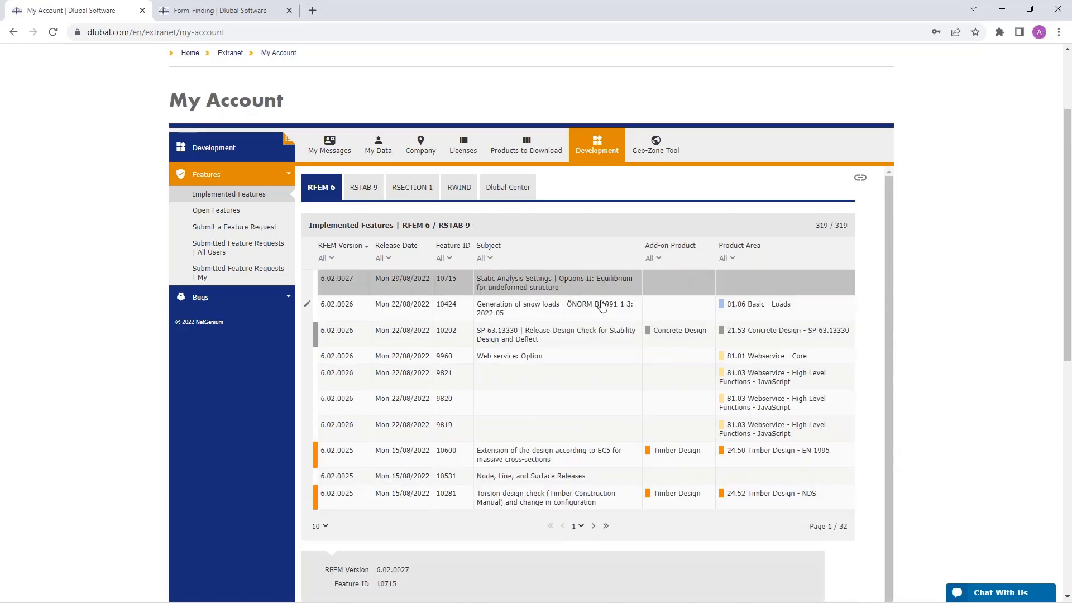
# - View the implemented features of RSTAB 9 and RSECTION 1, and the open features of RFEM 6
pyautogui.click(364, 190)
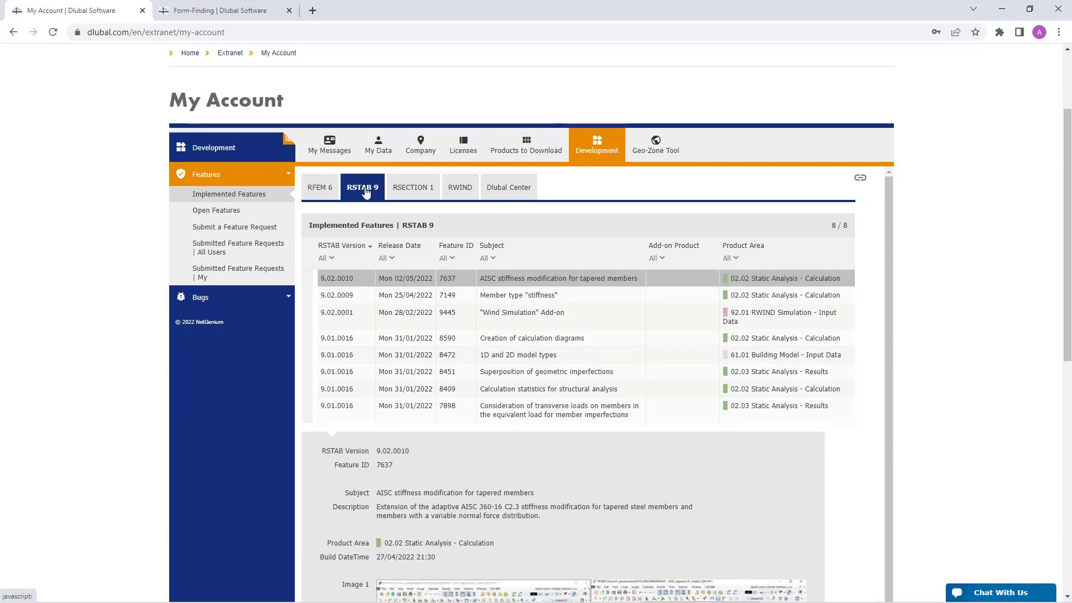
pyautogui.click(411, 190)
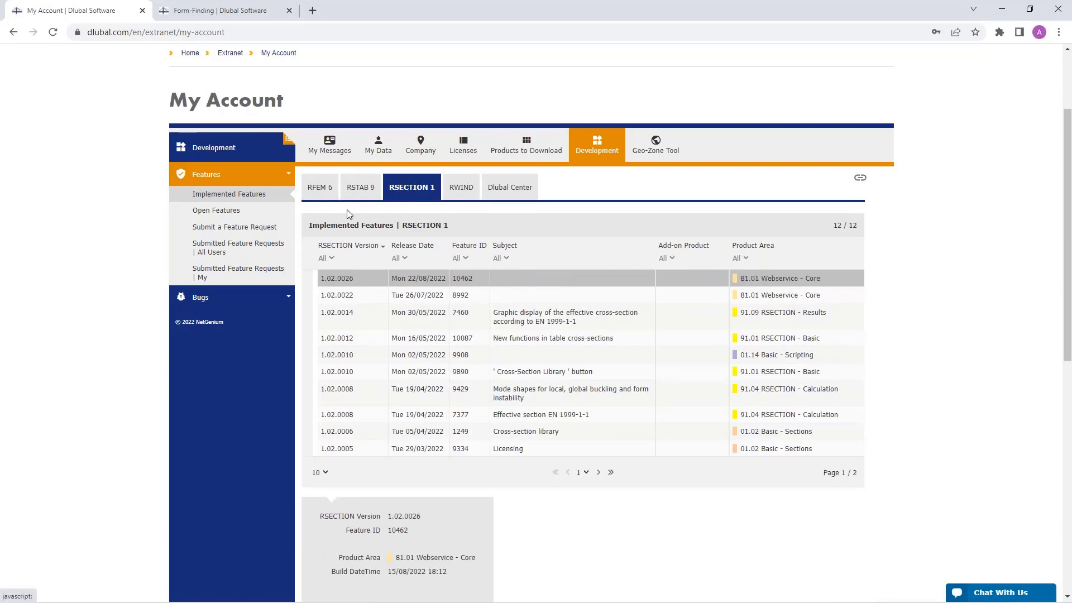
pyautogui.click(215, 215)
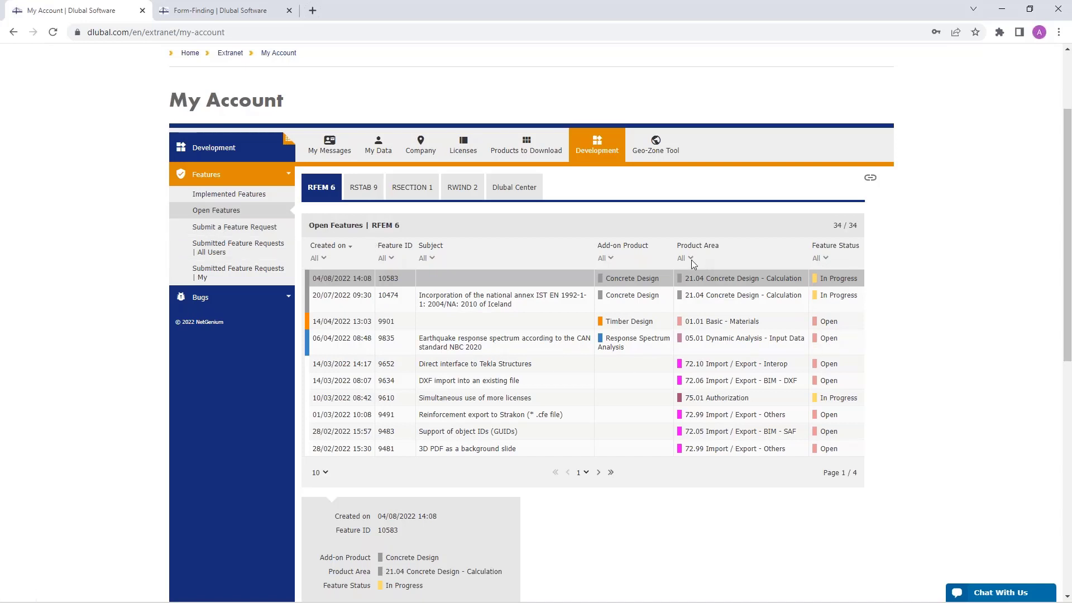
# - Open the form for submitting a feature request and examine its subject, product, description and attachment fields
pyautogui.click(237, 227)
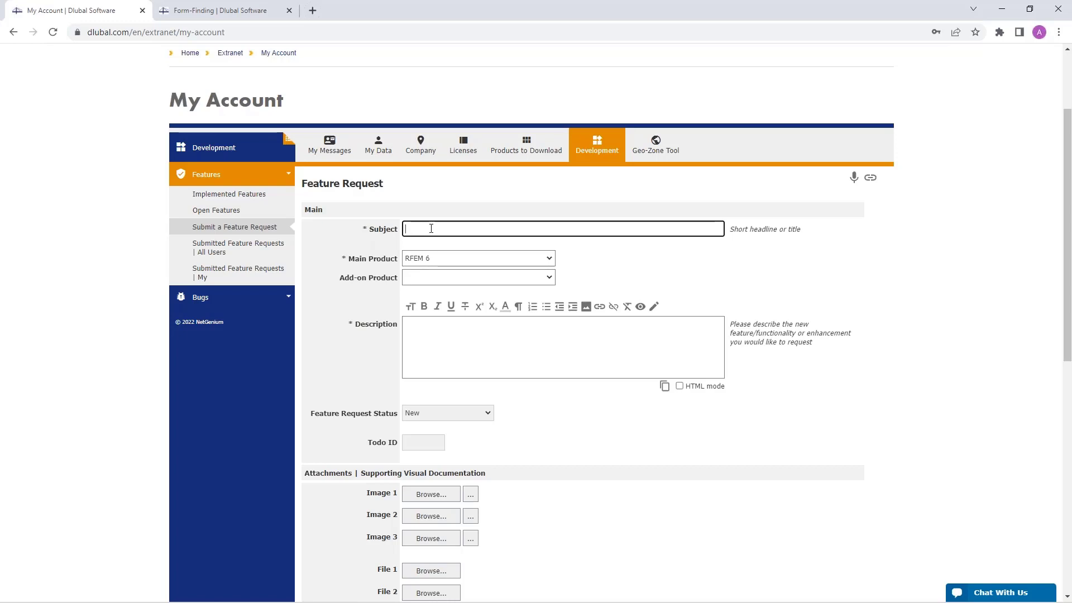
pyautogui.click(442, 334)
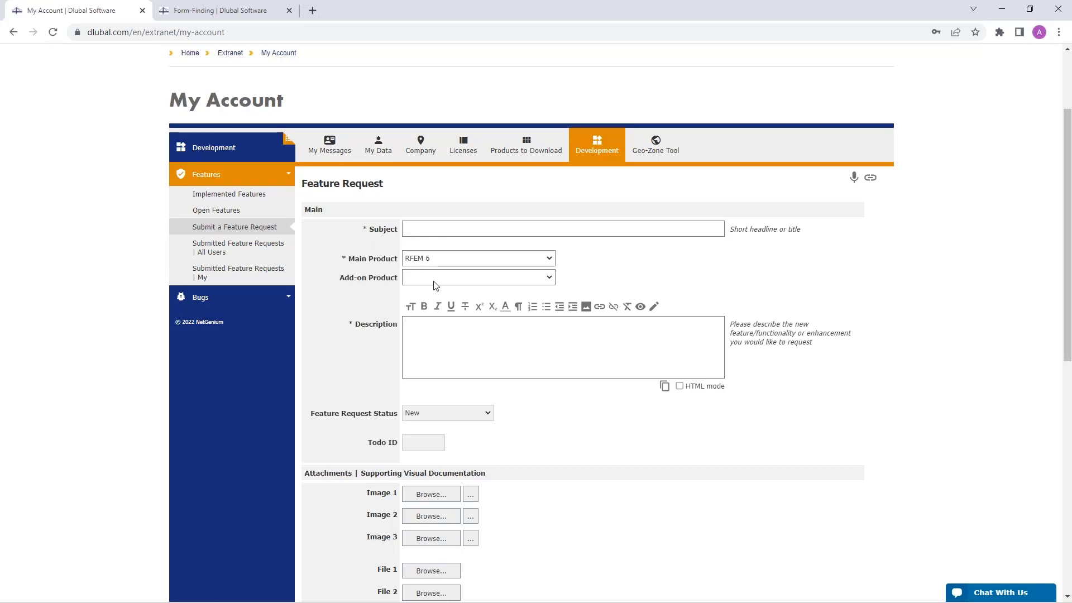
pyautogui.scroll(-2, 457, 416)
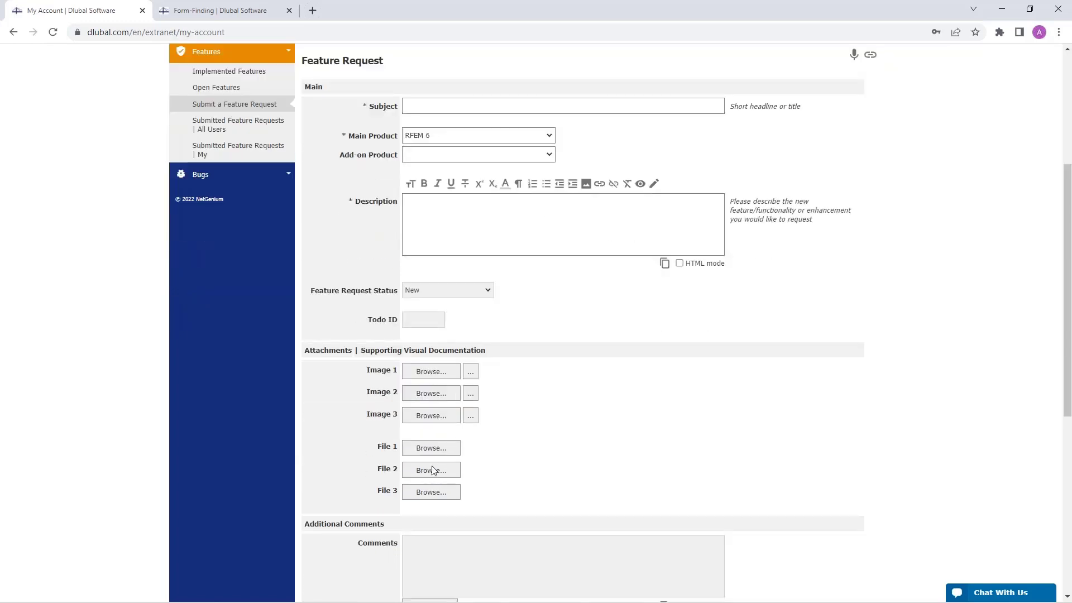
# - Review the feature request form, then view the feature requests submitted by all users and those submitted from this account
pyautogui.scroll(4, 538, 410)
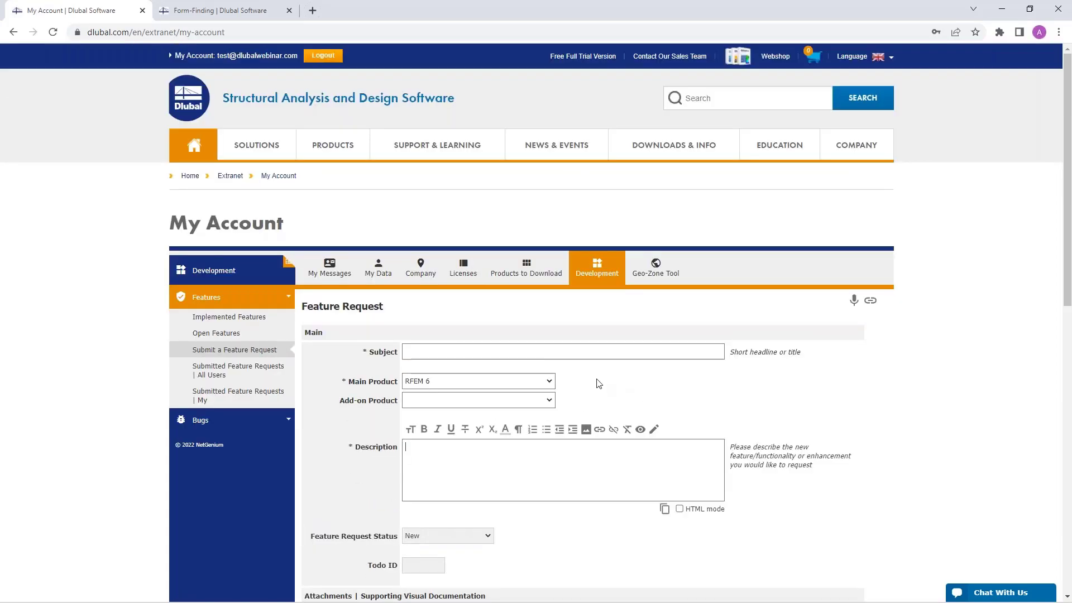
pyautogui.scroll(-2, 431, 373)
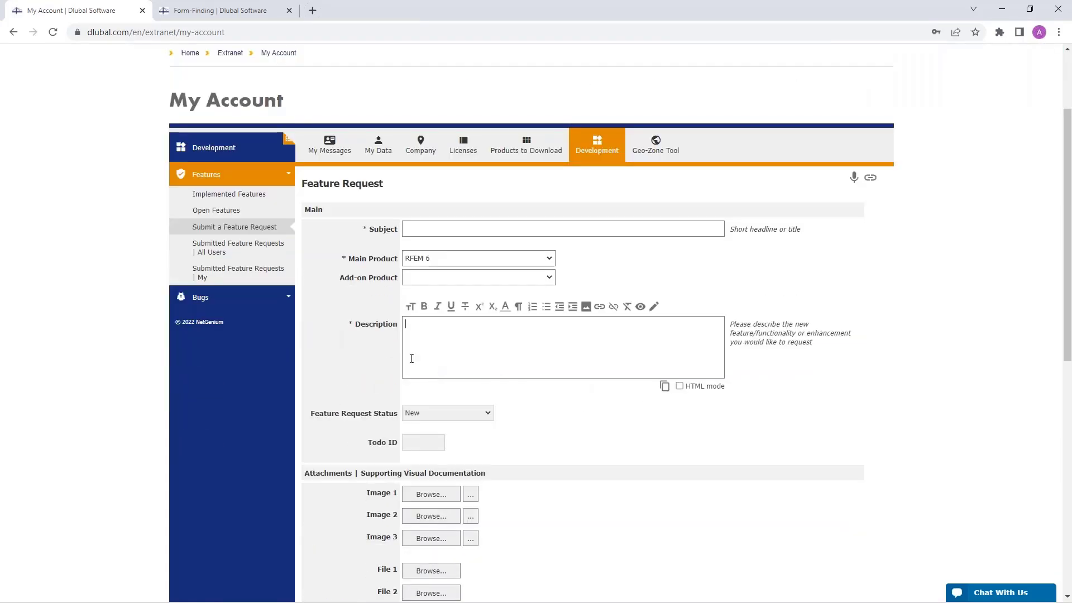
pyautogui.click(226, 252)
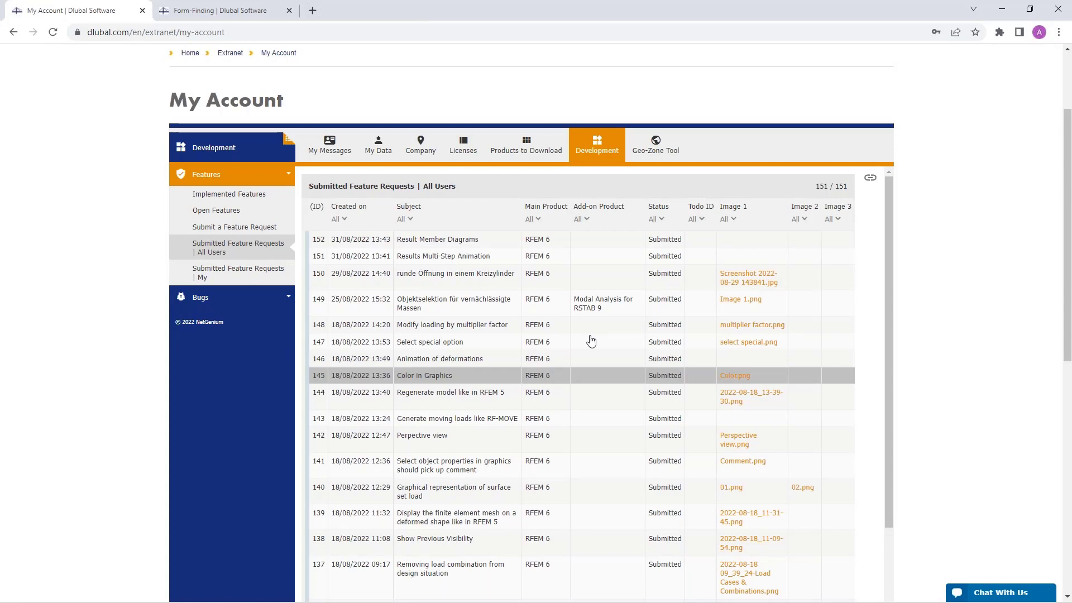
pyautogui.click(234, 277)
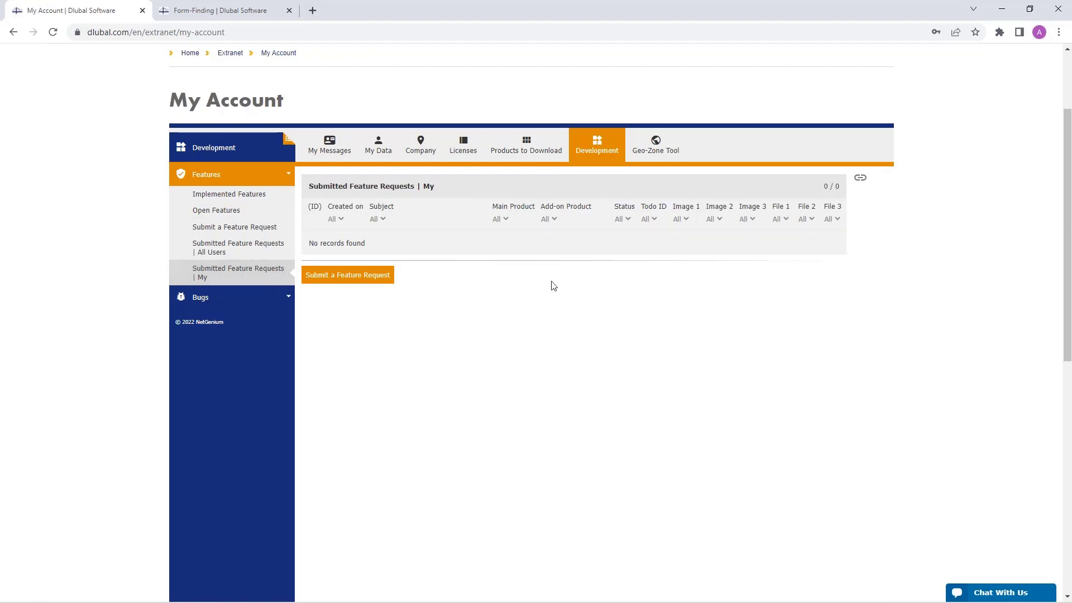
# - View the Geo-Zone Tool section, covering the account's own map clicks and the billing page
pyautogui.scroll(1, 590, 353)
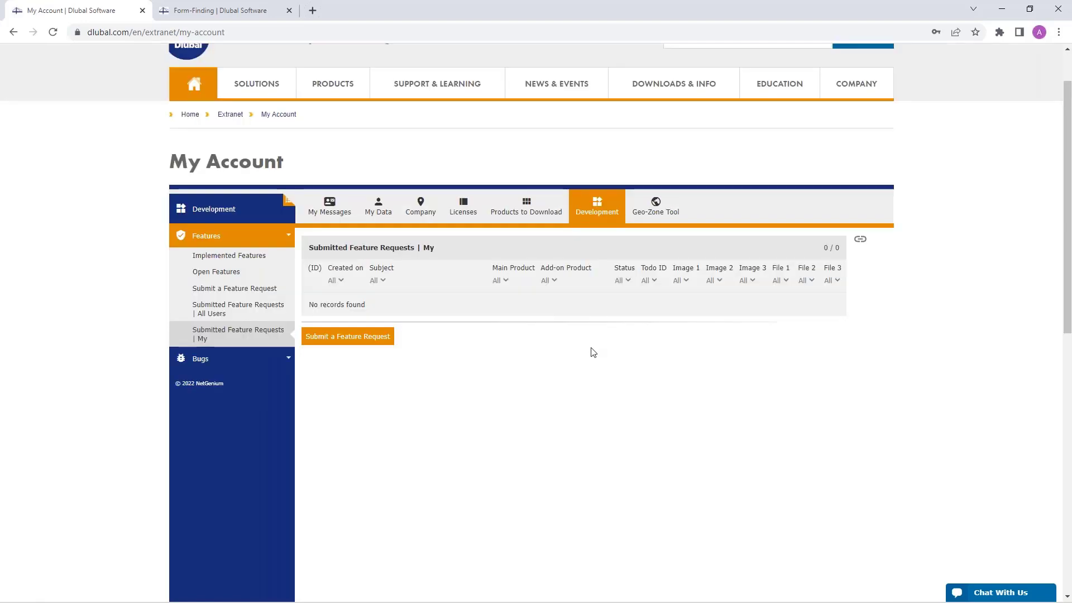
pyautogui.click(655, 204)
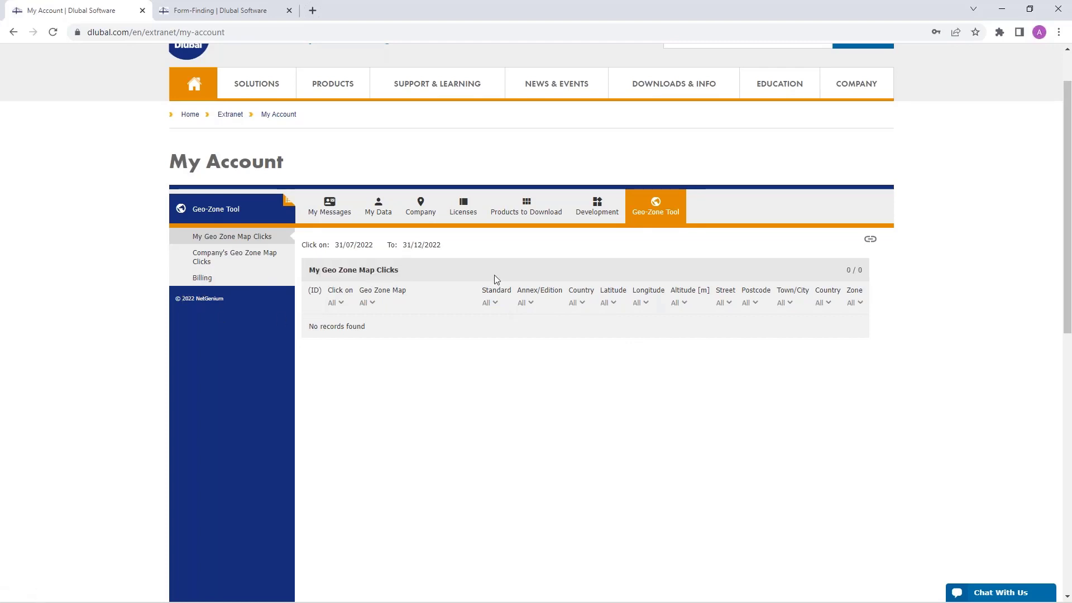
pyautogui.click(205, 282)
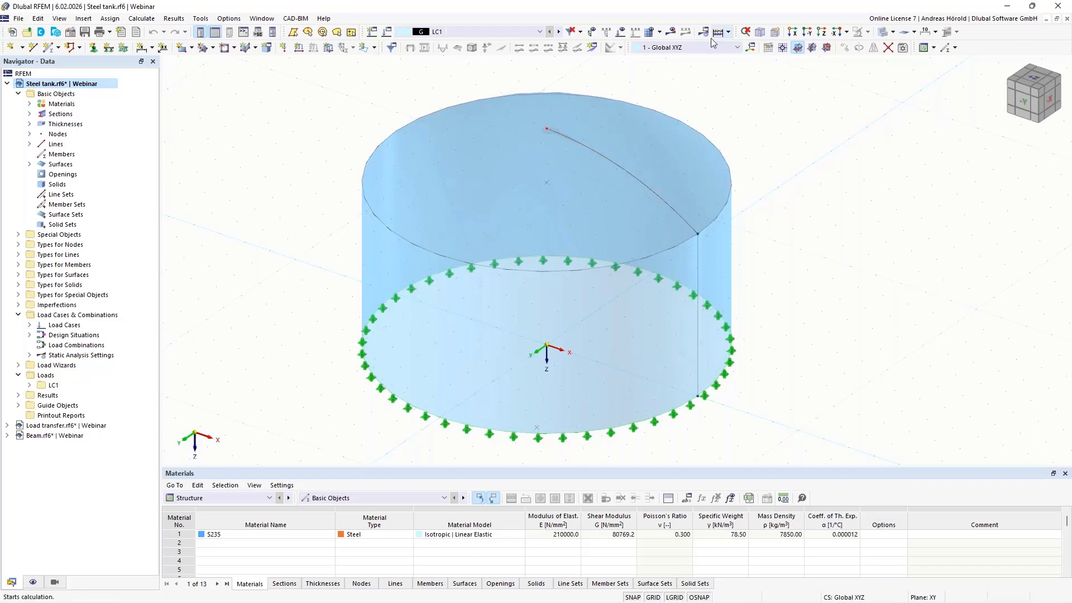
# - Switch to RFEM and try to generate the mesh for the Steel tank model, ignoring the plausibility check warning
pyautogui.click(649, 31)
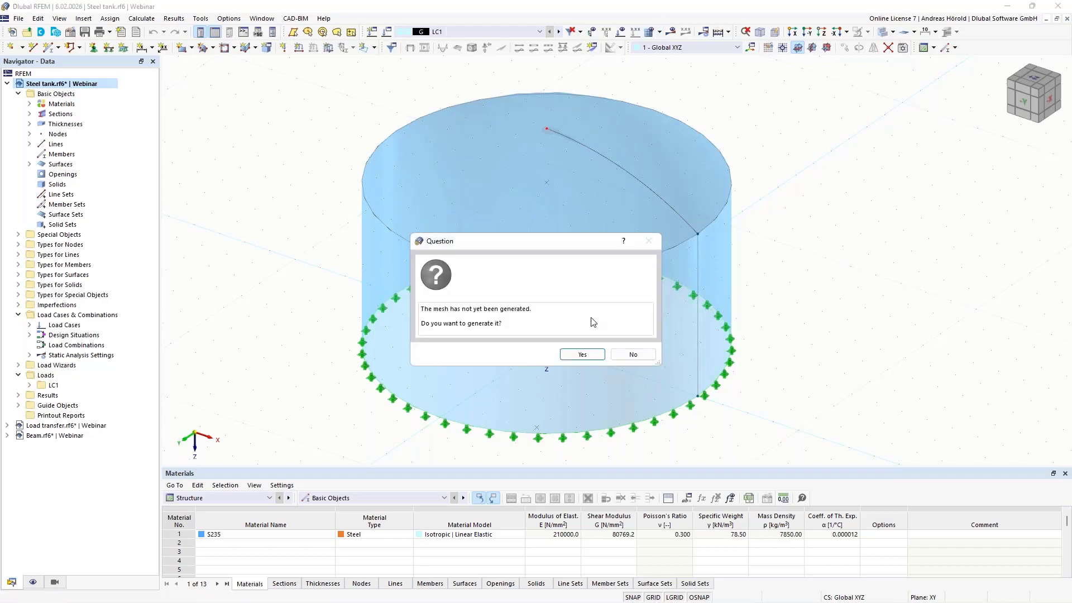
pyautogui.click(580, 355)
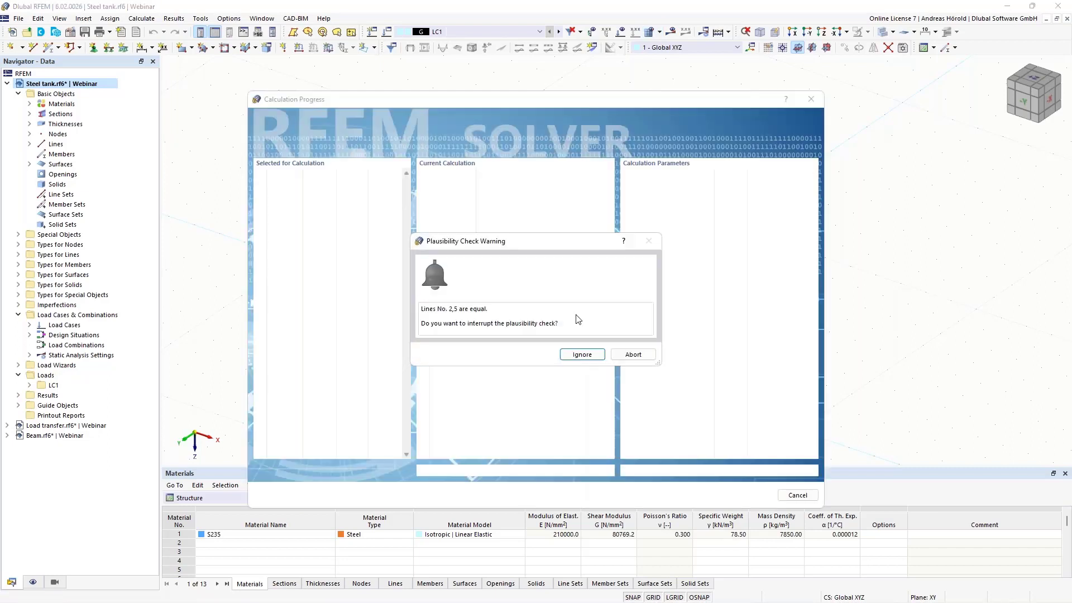
pyautogui.click(581, 355)
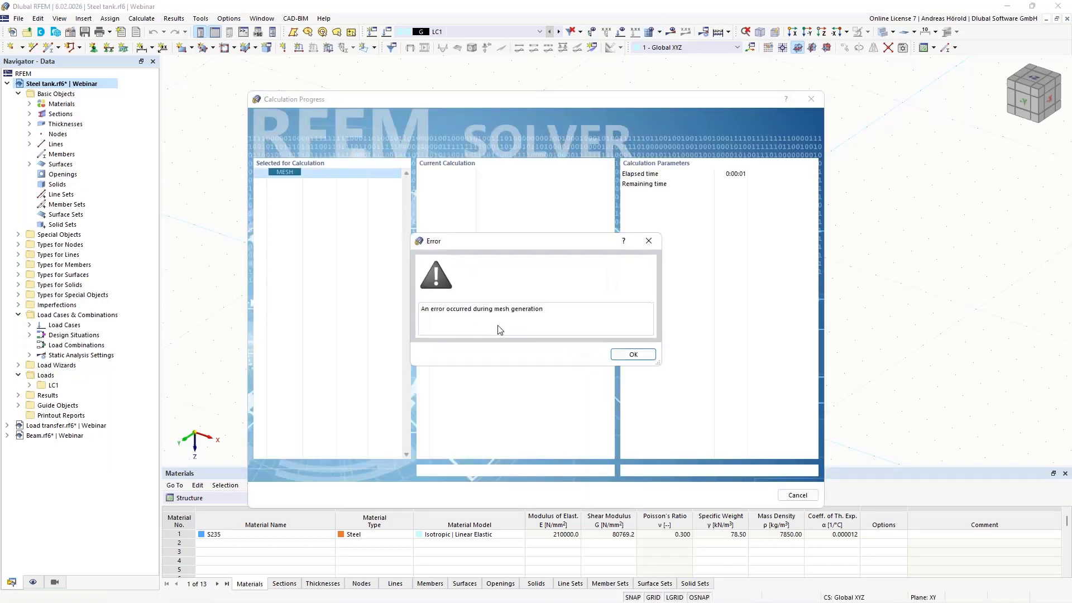
pyautogui.click(627, 356)
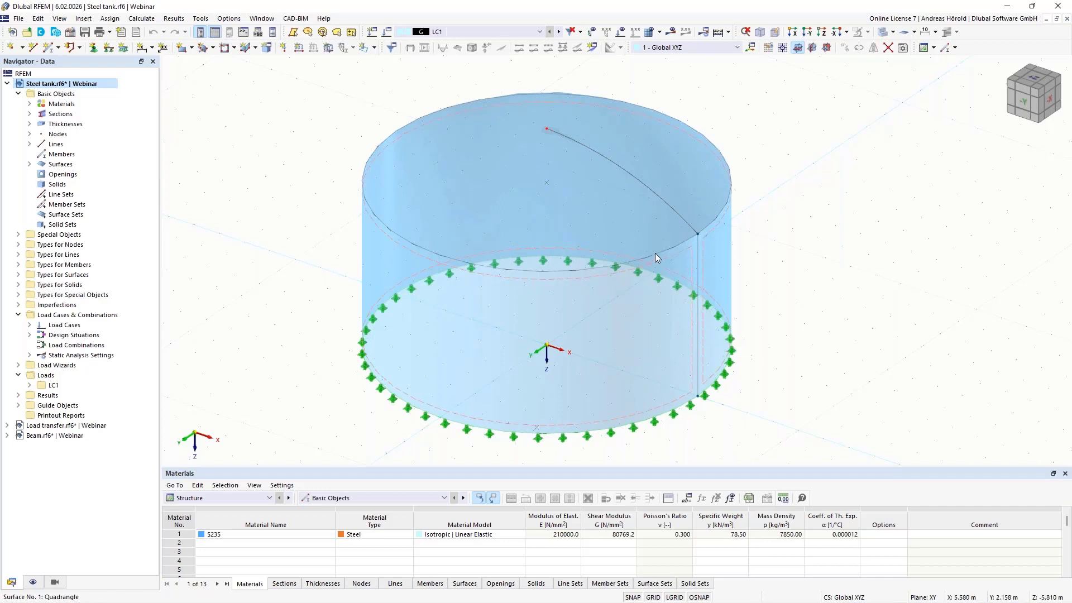
# - Delete the rotated roof surface and the cylindrical wall surface of the steel tank
pyautogui.click(707, 199)
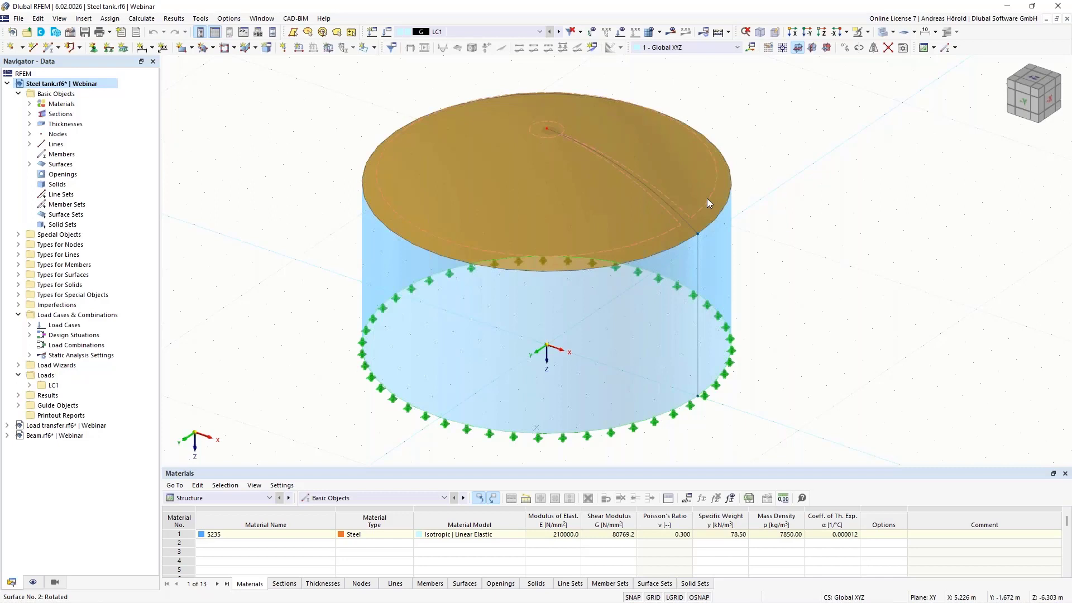
pyautogui.press('Delete')
pyautogui.click(704, 260)
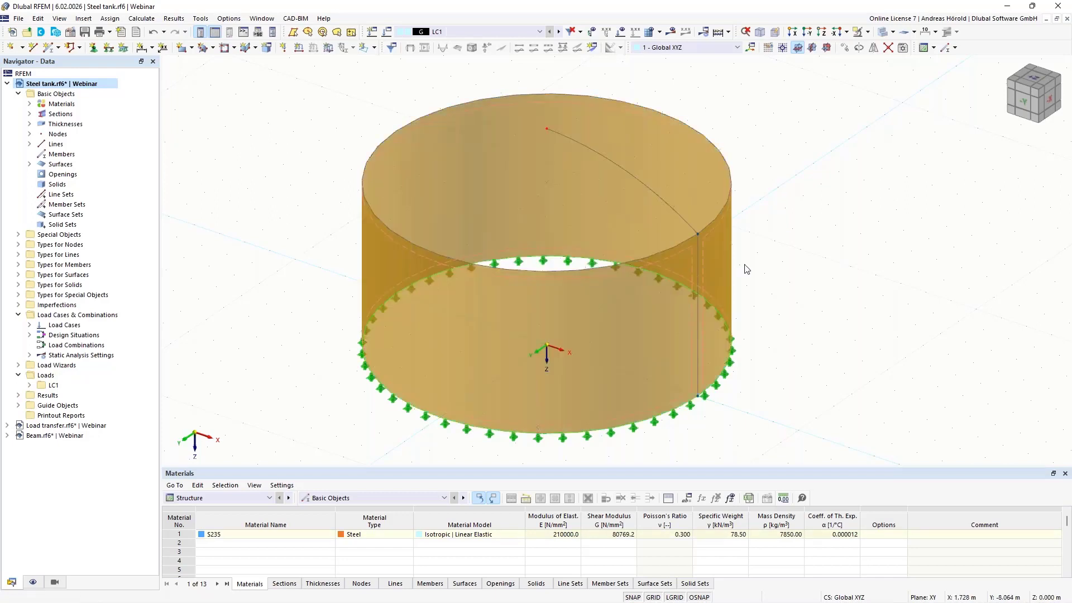
pyautogui.press('Delete')
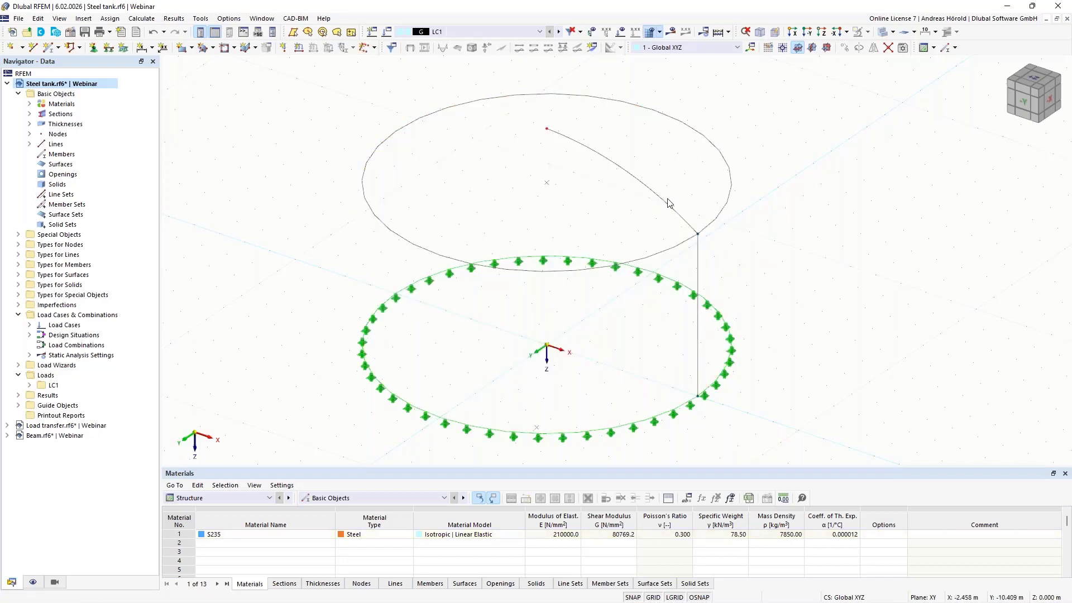
# - Copy the roof arc and vertical wall line by 180° about the Z axis through the roof apex, and connect them with the circles
pyautogui.click(699, 235)
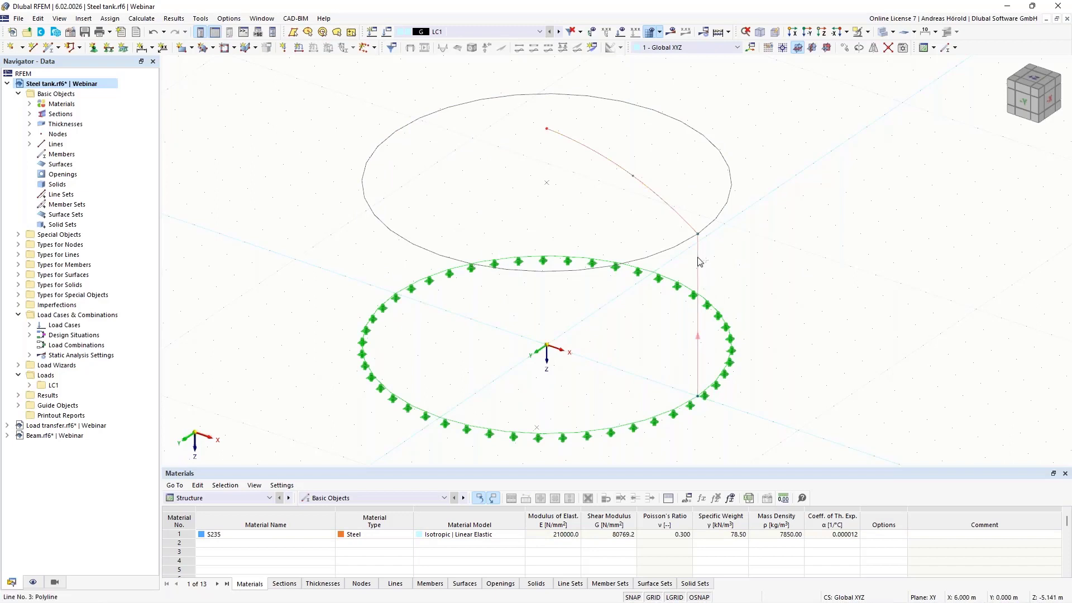
pyautogui.keyDown('ctrl'); pyautogui.click(698, 255); pyautogui.keyUp('ctrl')
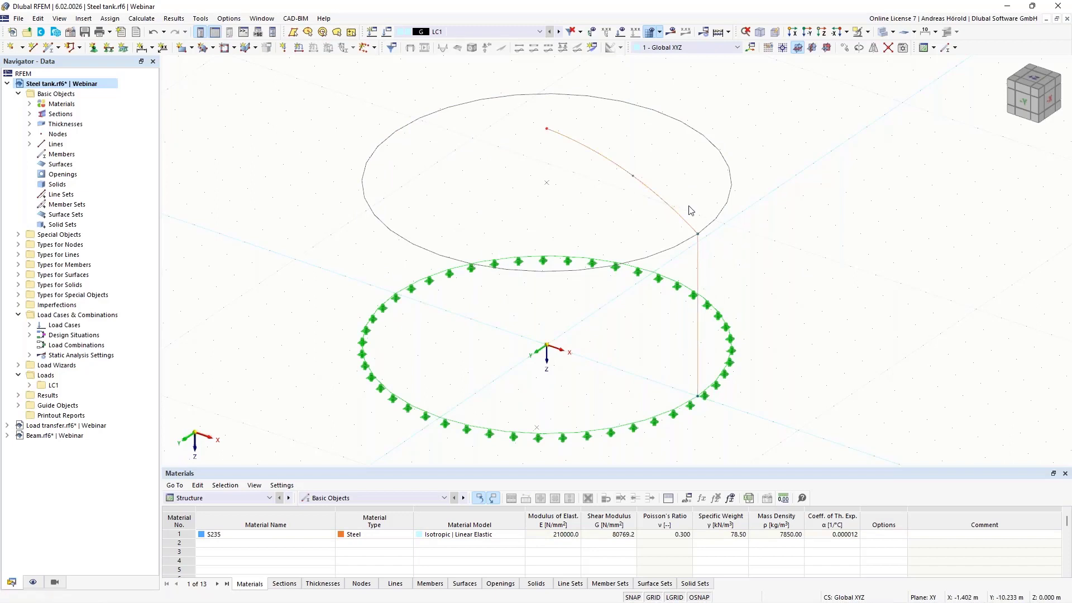
pyautogui.click(859, 48)
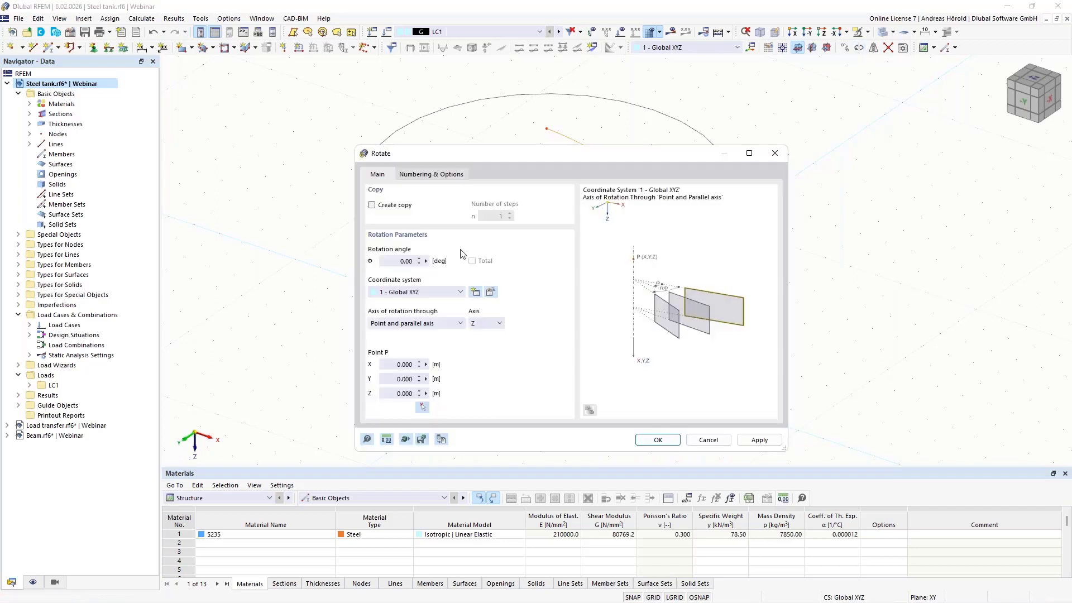
pyautogui.click(372, 206)
pyautogui.click(427, 261)
pyautogui.write('180')
pyautogui.click(422, 407)
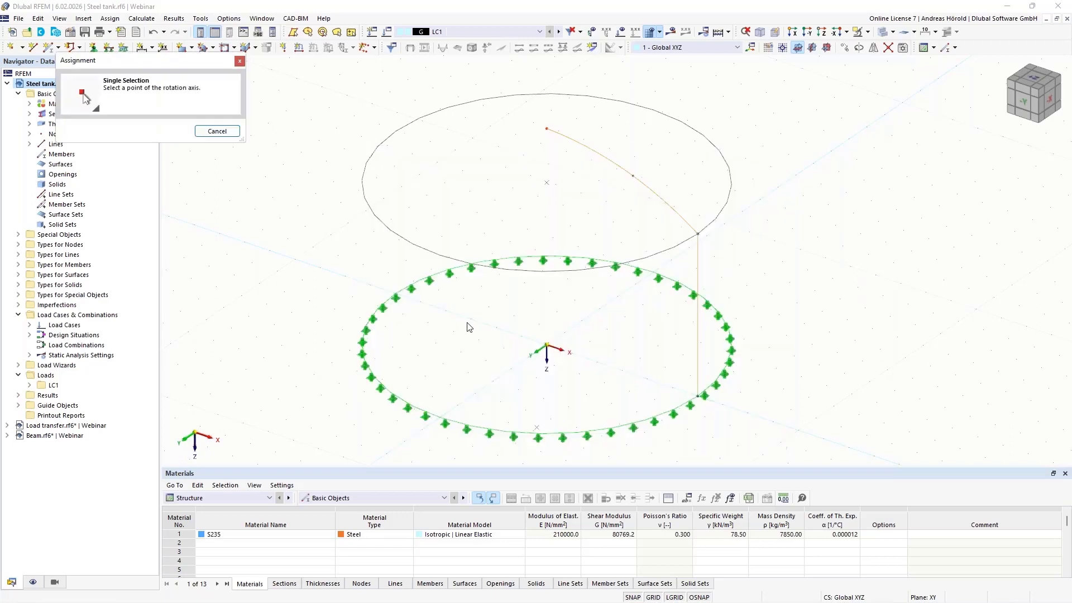
pyautogui.click(547, 129)
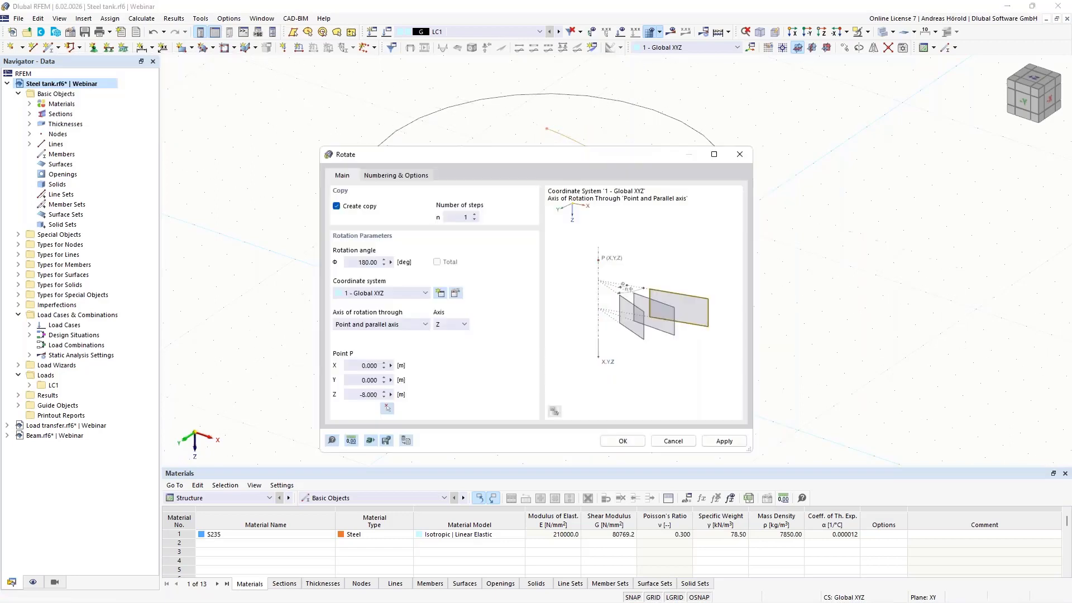
pyautogui.click(622, 440)
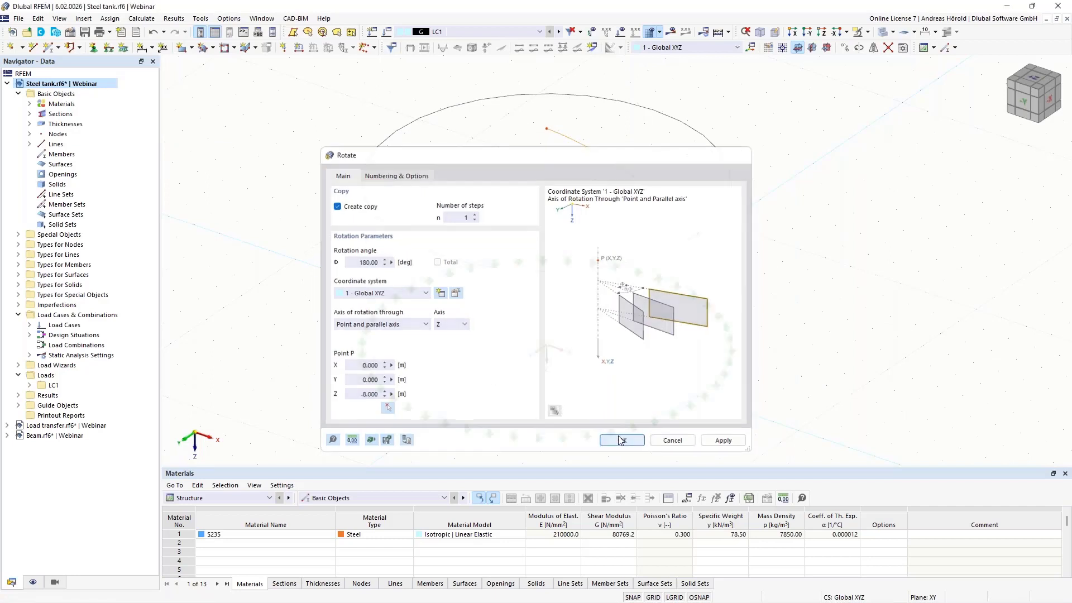
pyautogui.click(901, 294)
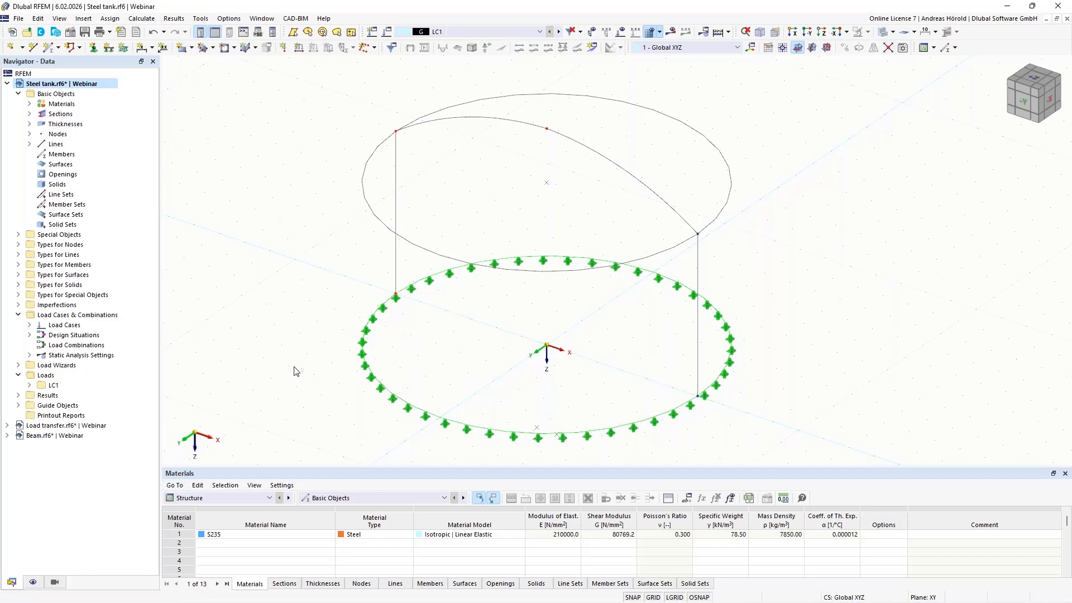
pyautogui.moveTo(339, 336); pyautogui.dragTo(431, 112)
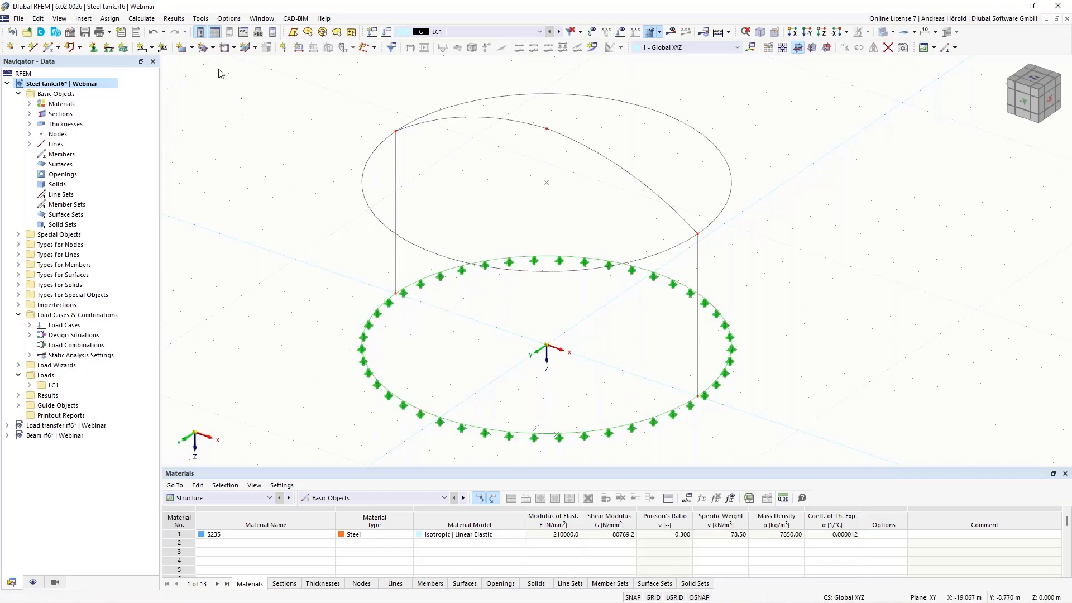
# - Create two quadrangle roof surfaces 12 mm thick in S235 between the roof arcs and each half of the upper circle
pyautogui.click(213, 48)
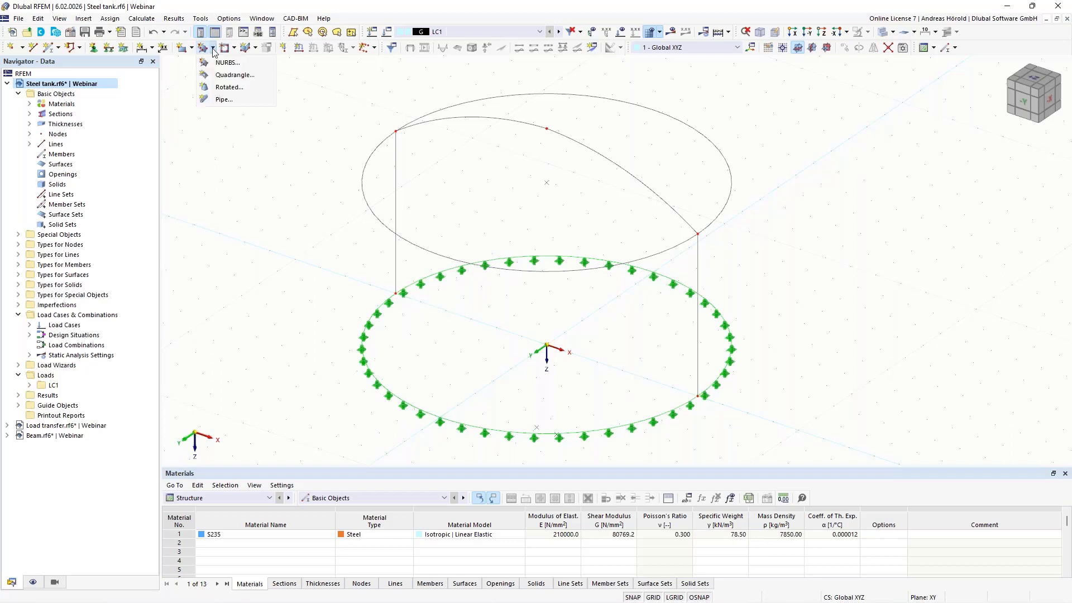
pyautogui.click(235, 75)
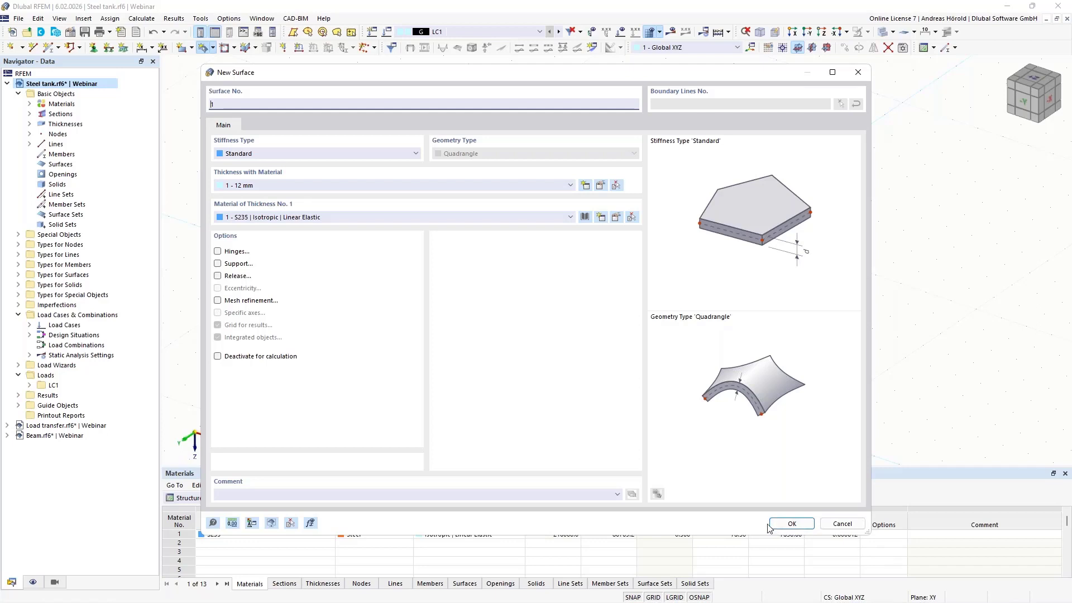
pyautogui.click(795, 524)
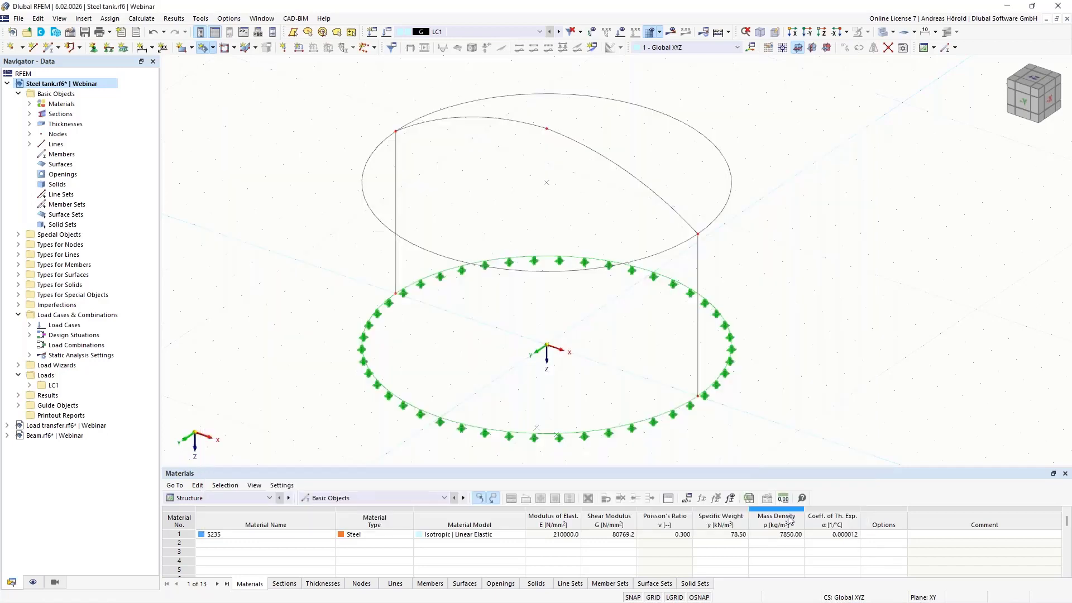
pyautogui.click(659, 200)
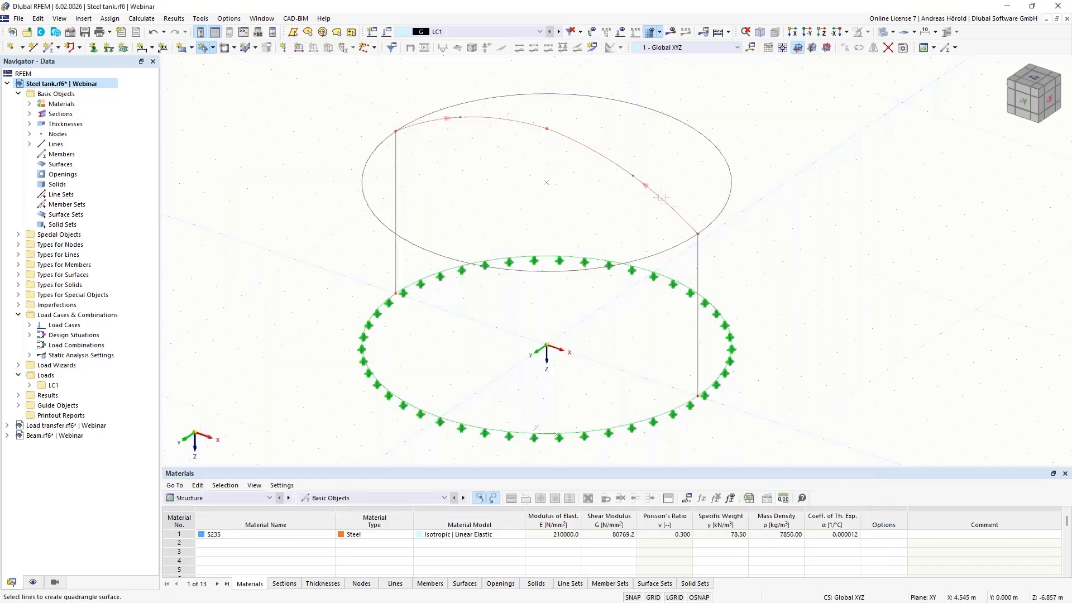
pyautogui.click(729, 180)
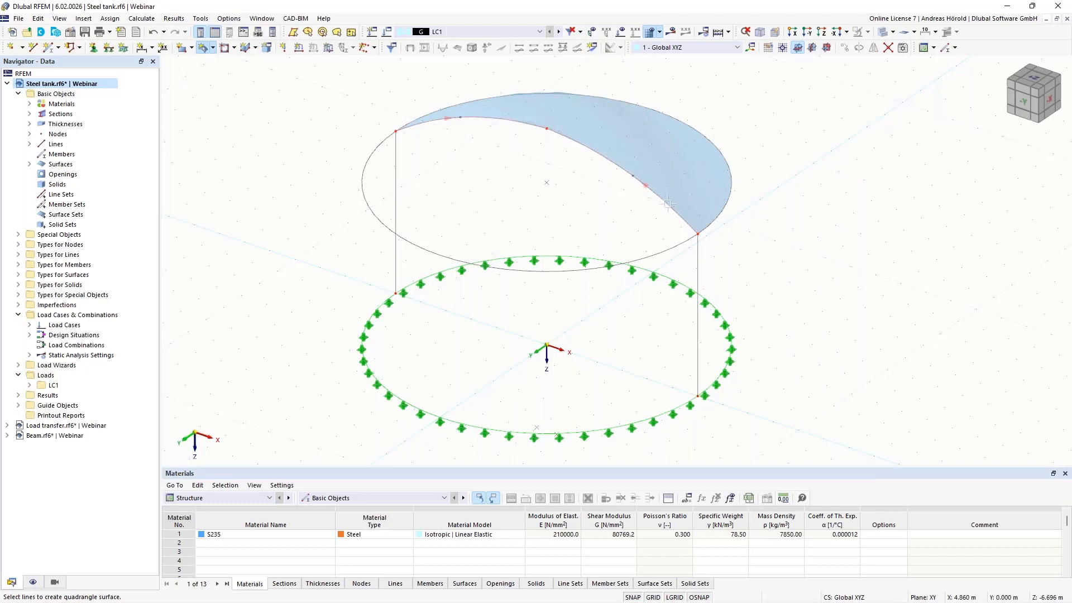
pyautogui.click(672, 245)
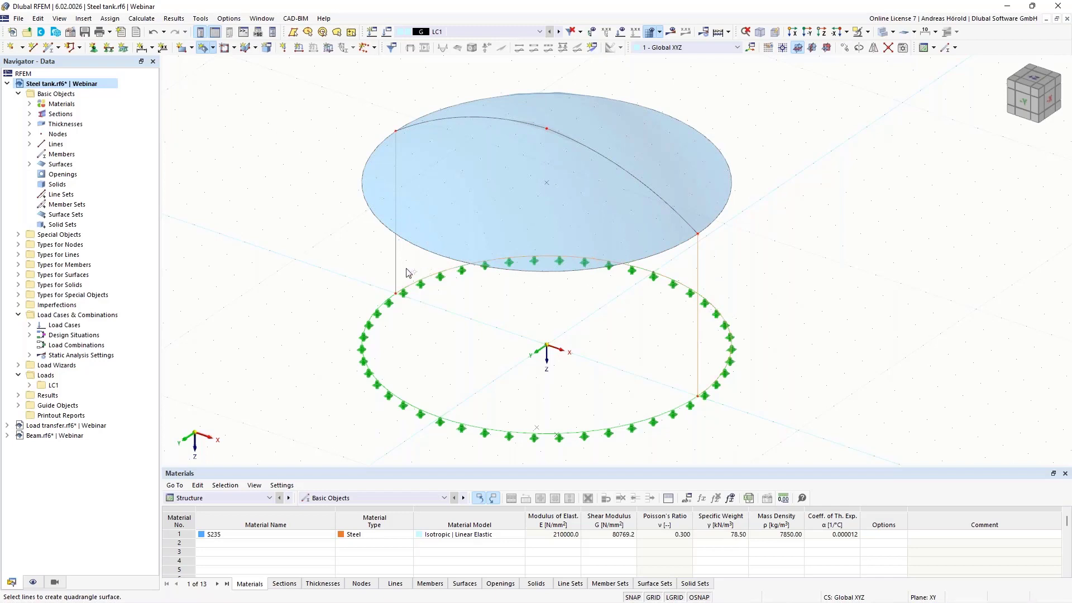
# - Create the two half-cylinder wall surfaces as quadrangles between the vertical lines and the upper and lower half circles
pyautogui.click(725, 204)
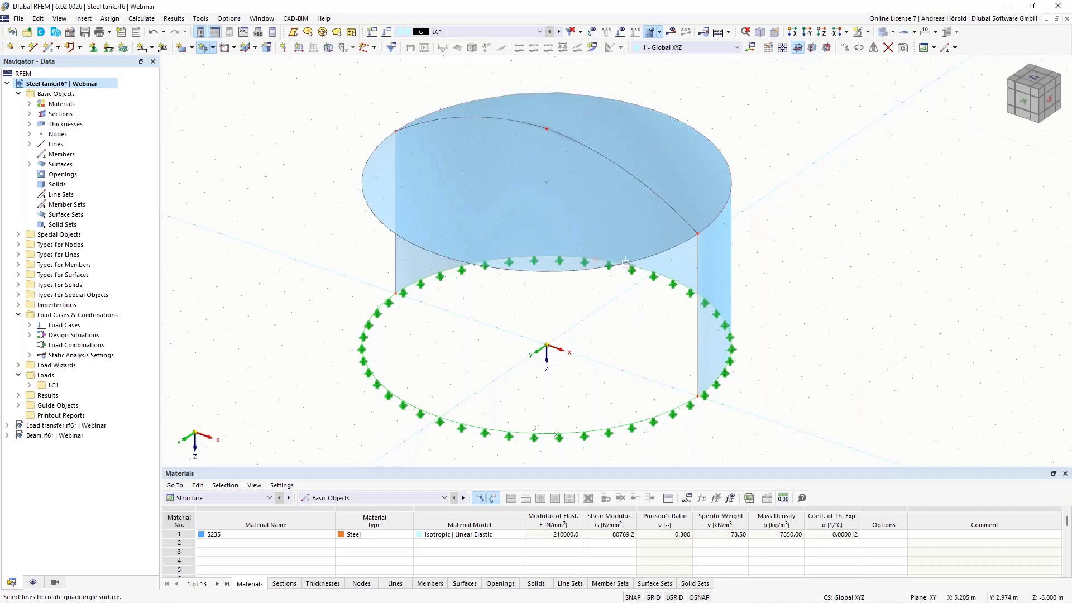
pyautogui.click(397, 284)
pyautogui.click(384, 301)
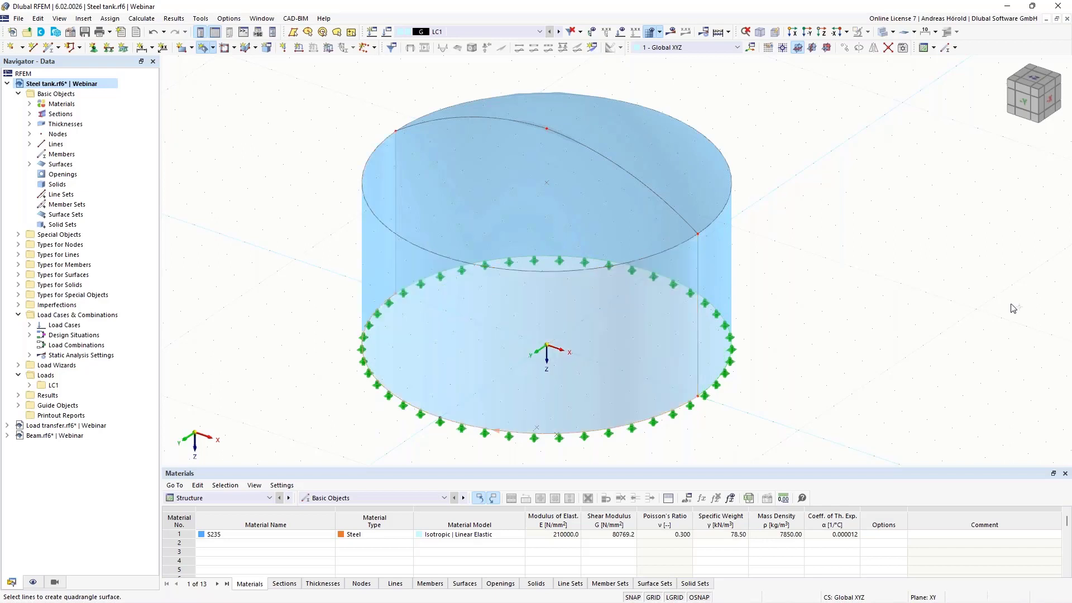
pyautogui.press('Escape')
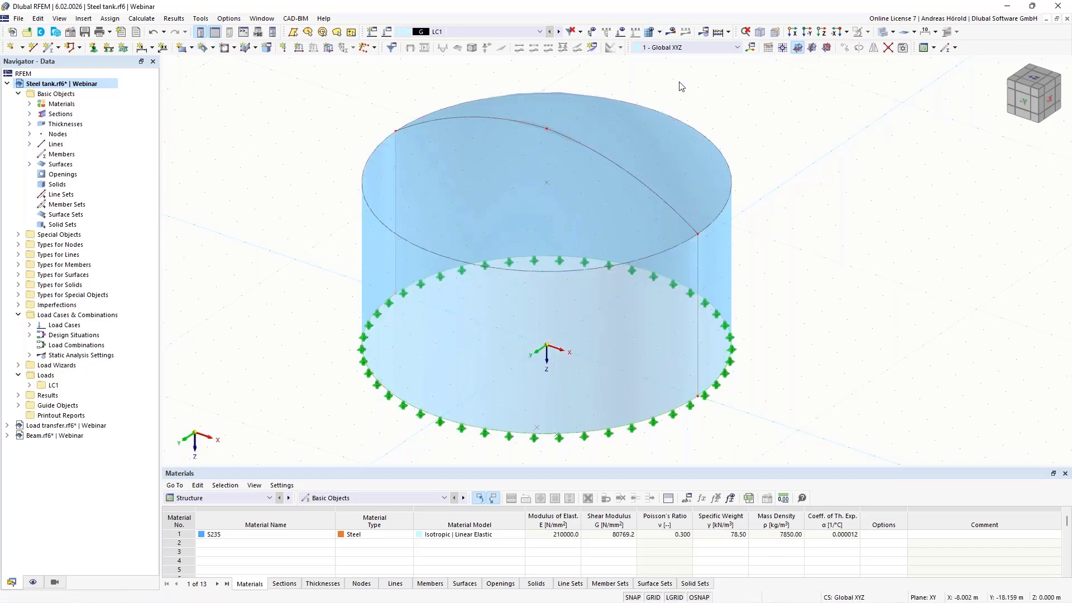
# - Generate the mesh for the rebuilt steel tank
pyautogui.click(649, 32)
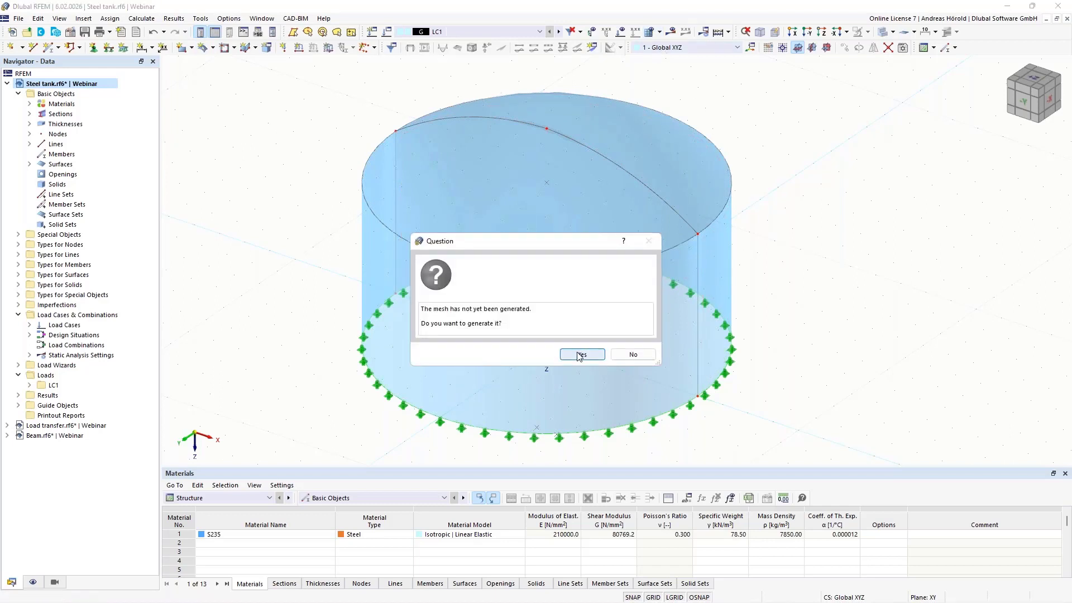
pyautogui.click(581, 355)
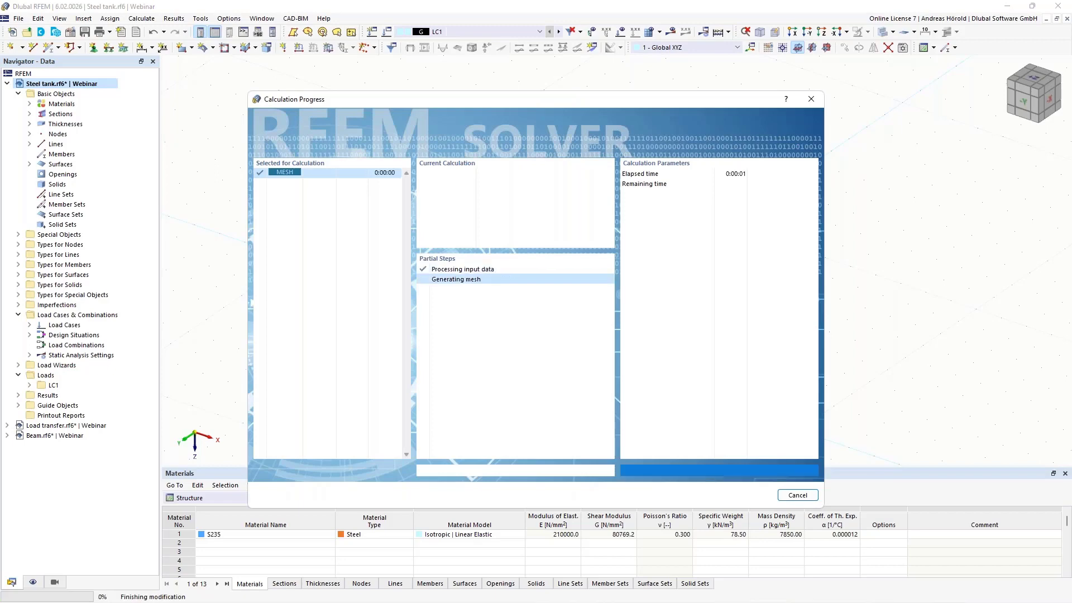
pyautogui.moveTo(844, 370)
pyautogui.keyDown('ctrl'); pyautogui.mouseDown(button='middle')
pyautogui.moveTo(849, 325)
pyautogui.moveTo(847, 364)
pyautogui.mouseUp(button='middle'); pyautogui.keyUp('ctrl')
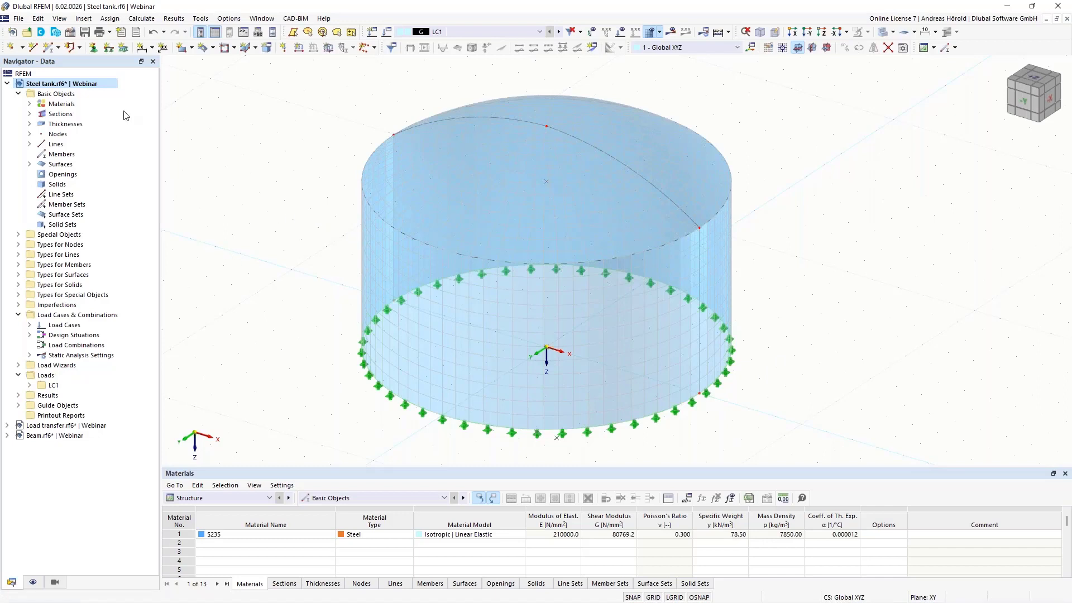
# - Place four free nodes in the XY plane beside the steel tank on its negative X side
pyautogui.click(10, 51)
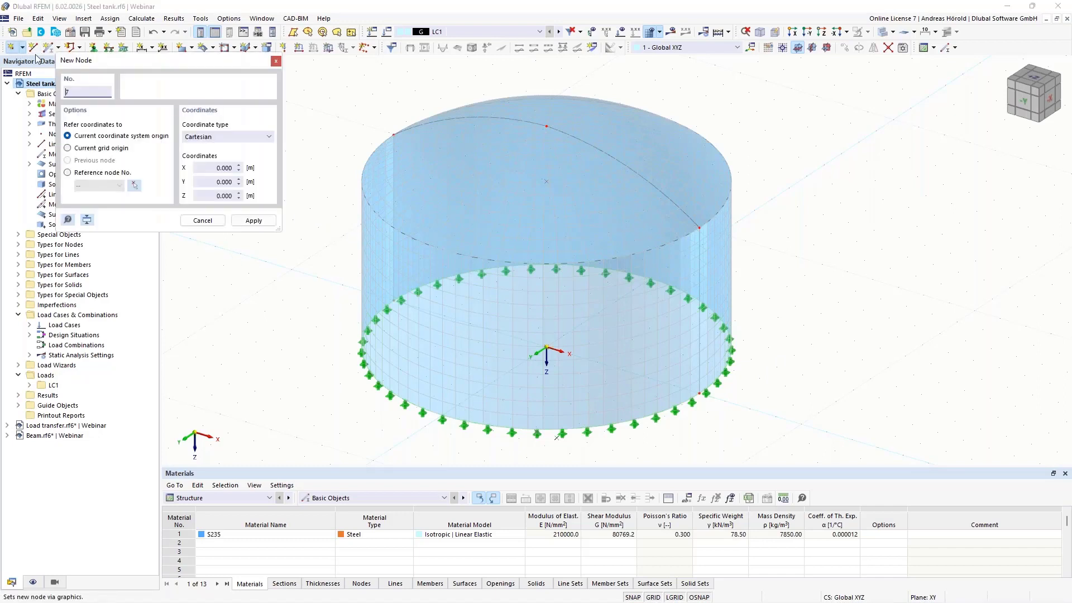
pyautogui.click(243, 282)
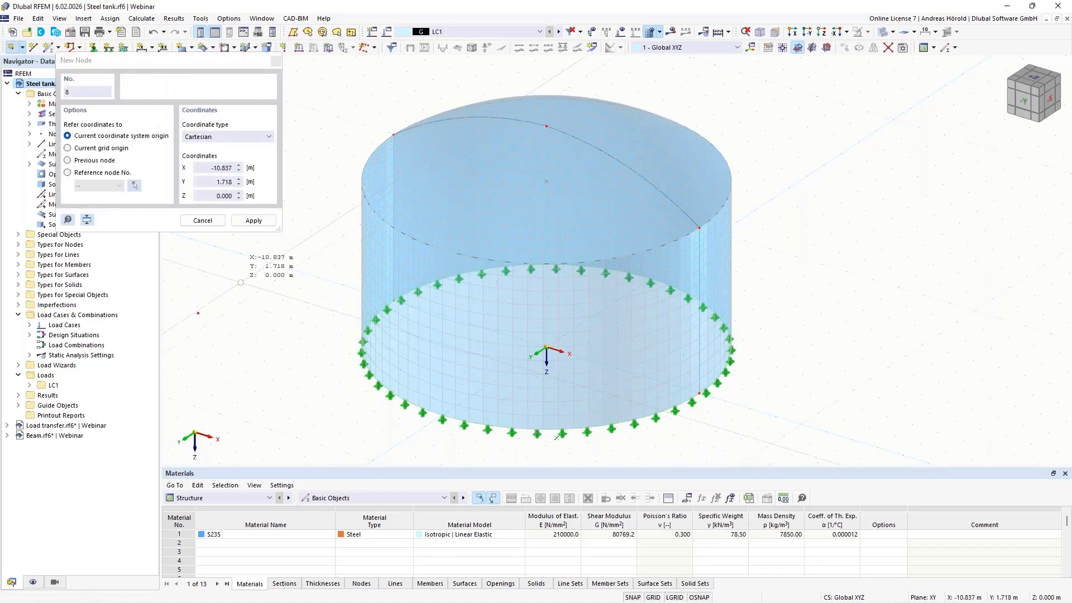
pyautogui.click(274, 351)
pyautogui.click(213, 375)
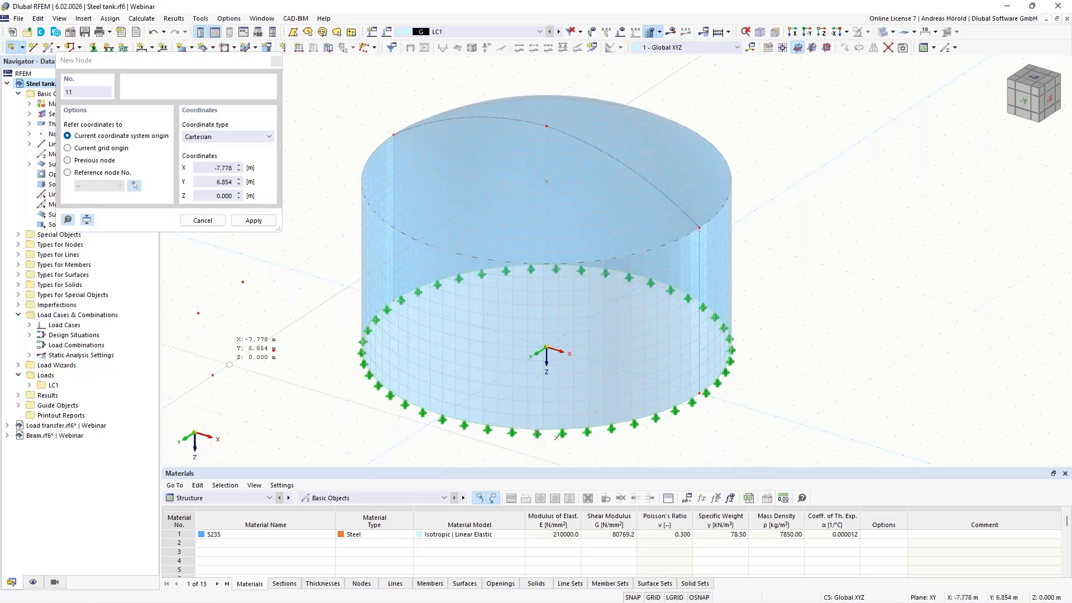
pyautogui.press('Escape')
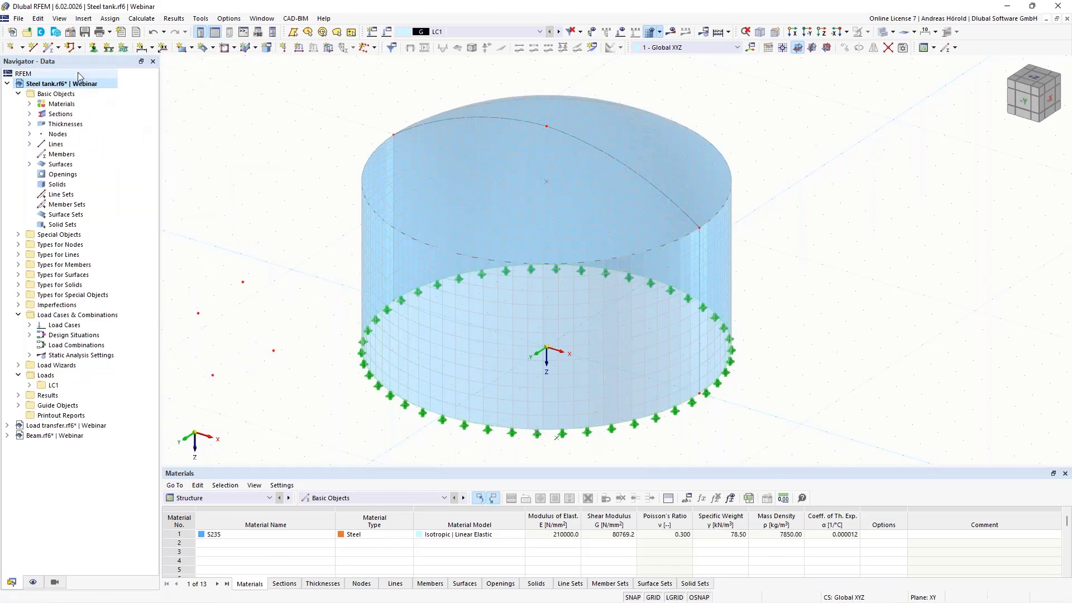
# - Select all free nodes of the steel tank model at once and delete them
pyautogui.click(38, 18)
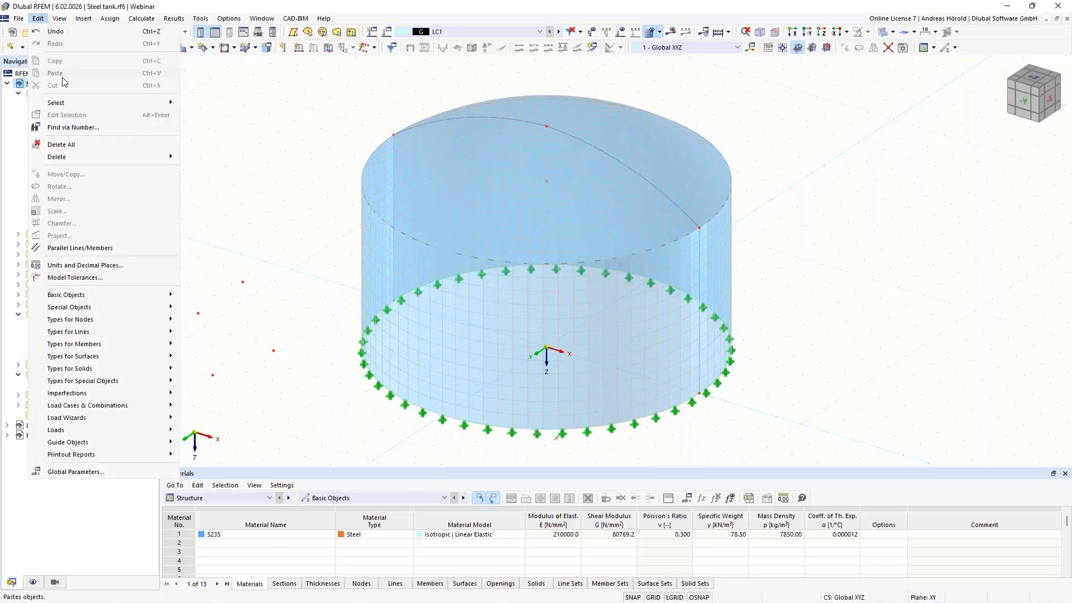
pyautogui.moveTo(70, 101)
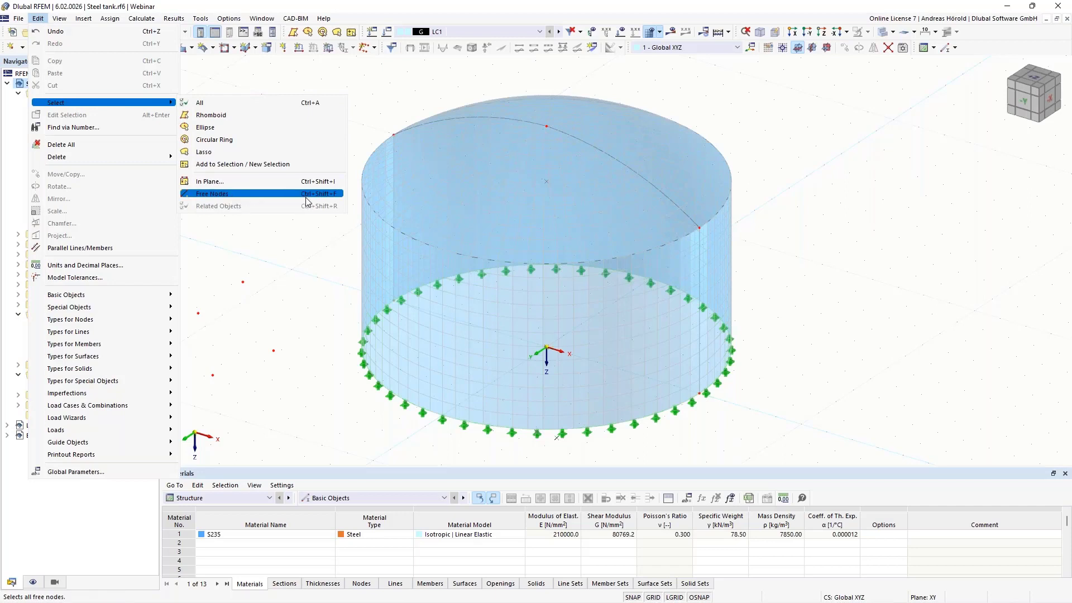
pyautogui.click(229, 194)
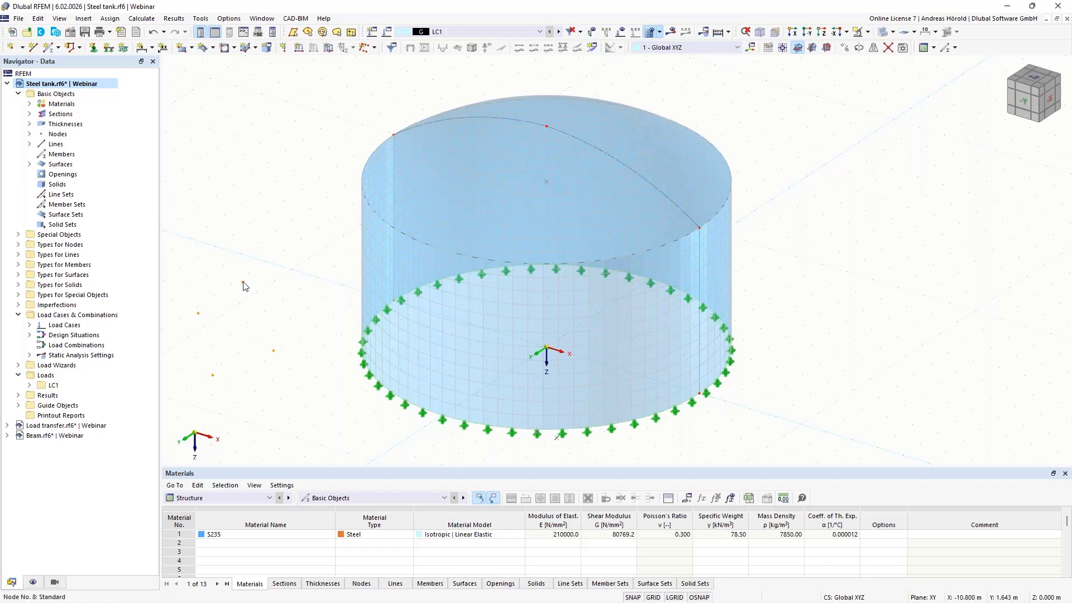
pyautogui.moveTo(242, 282)
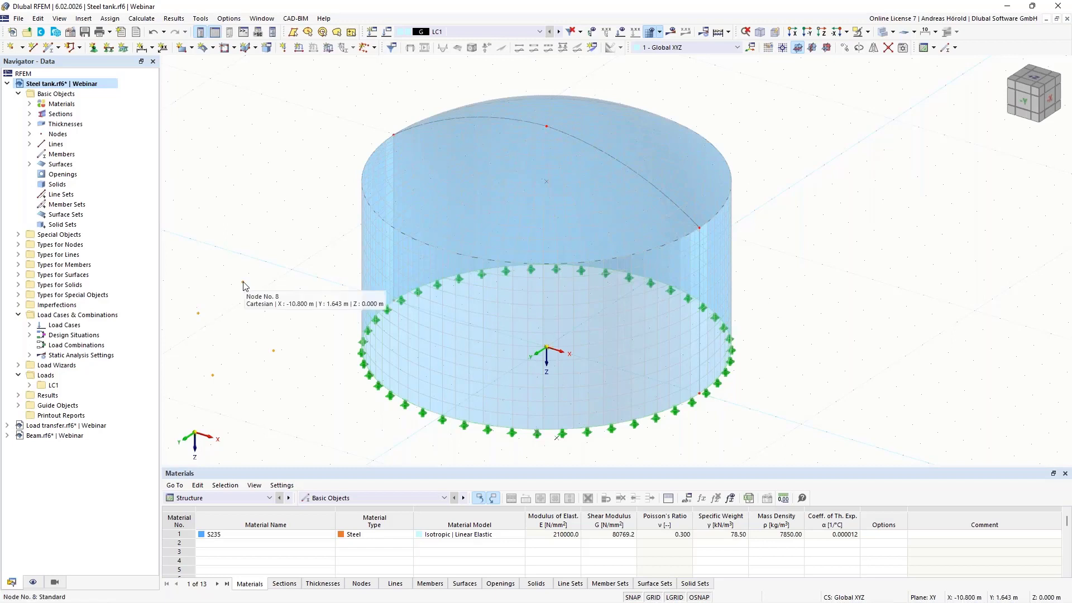
pyautogui.rightClick(244, 283)
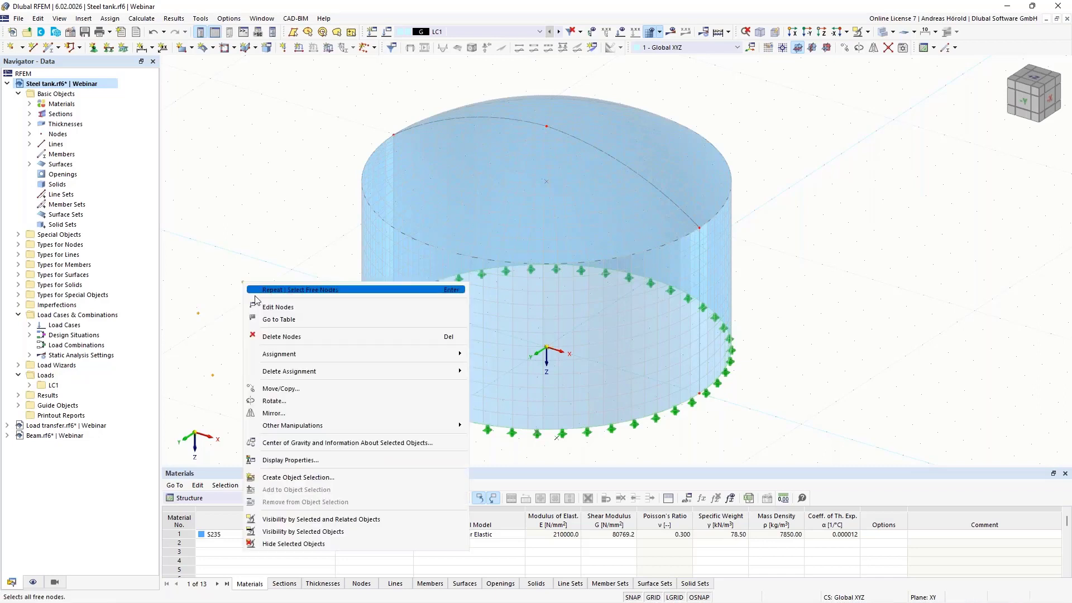
pyautogui.click(314, 337)
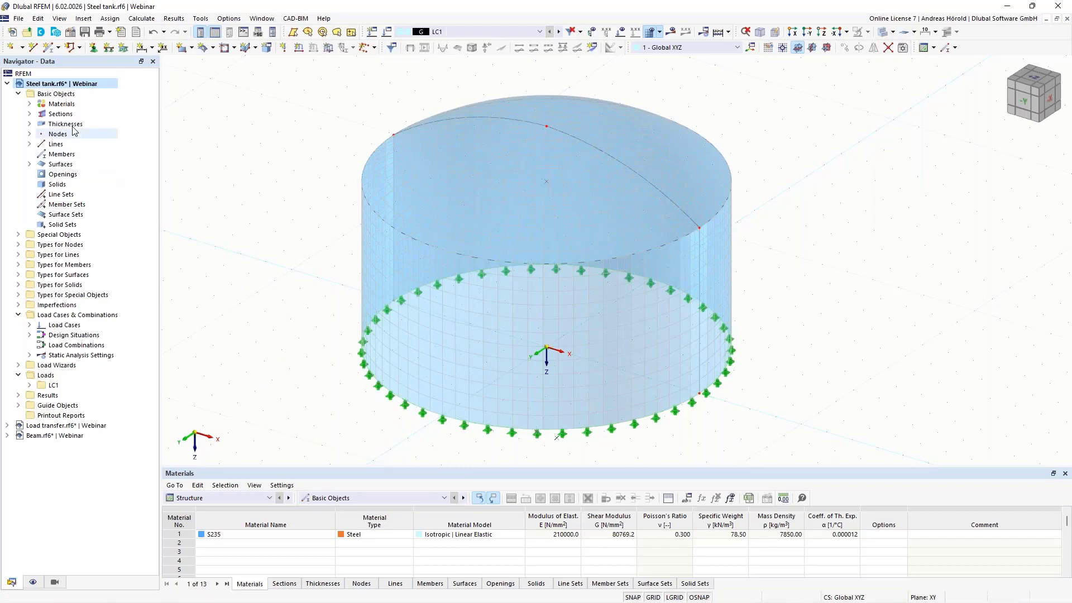
# - Switch to the Load transfer model and define a new rectangular surface with the stiffness type Load Transfer
pyautogui.click(6, 84)
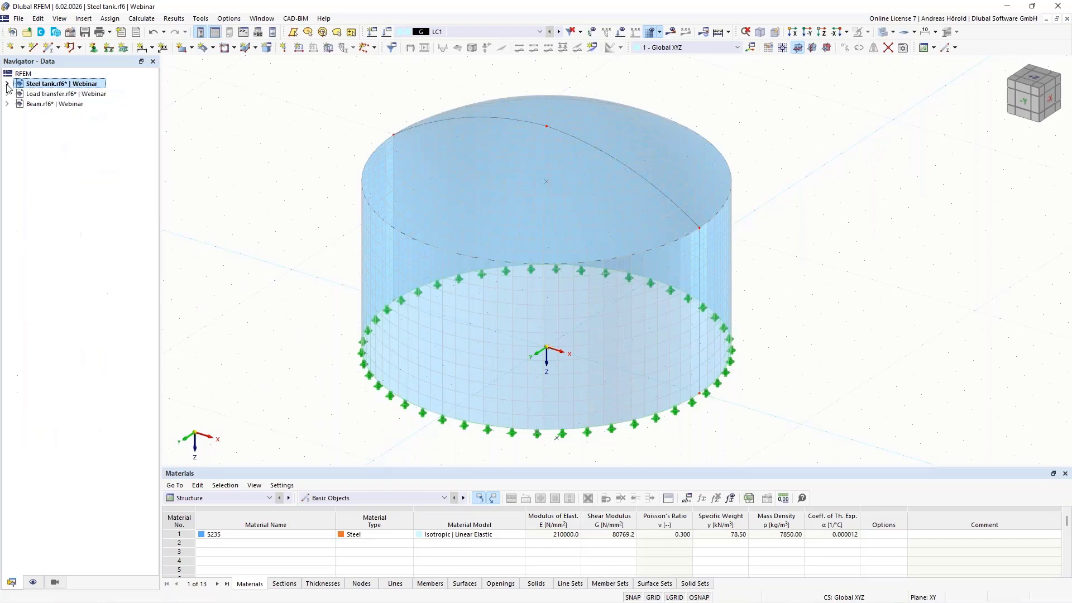
pyautogui.click(55, 94)
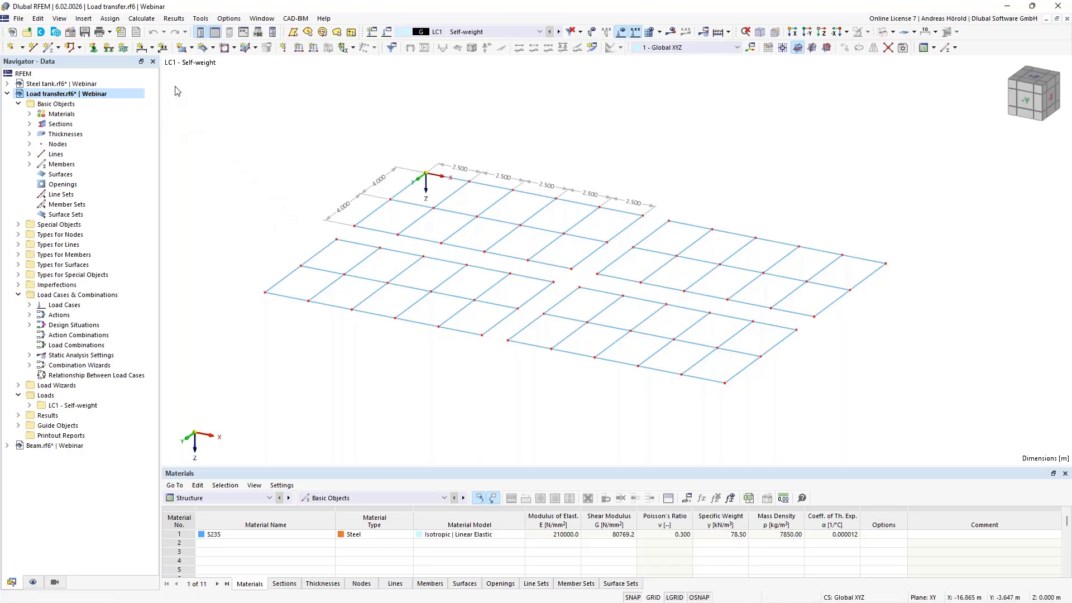
pyautogui.click(181, 49)
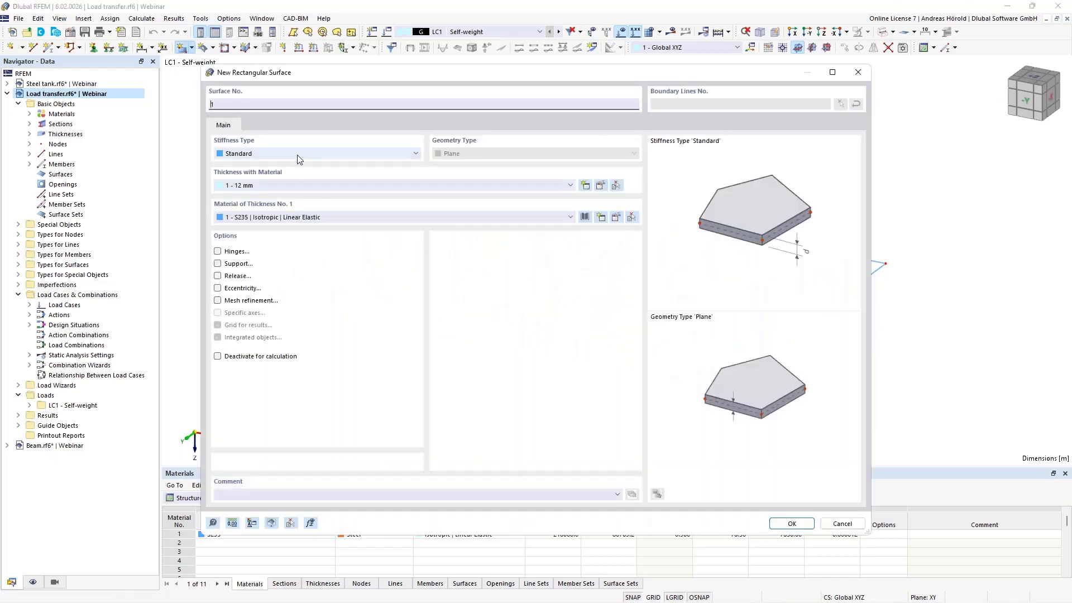
pyautogui.click(297, 154)
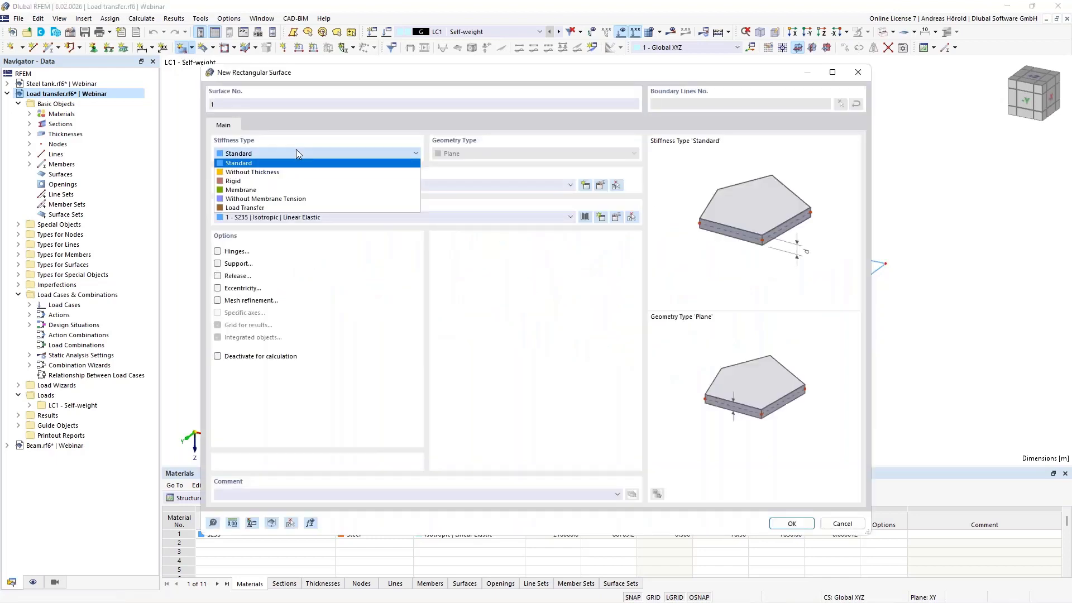
pyautogui.click(302, 208)
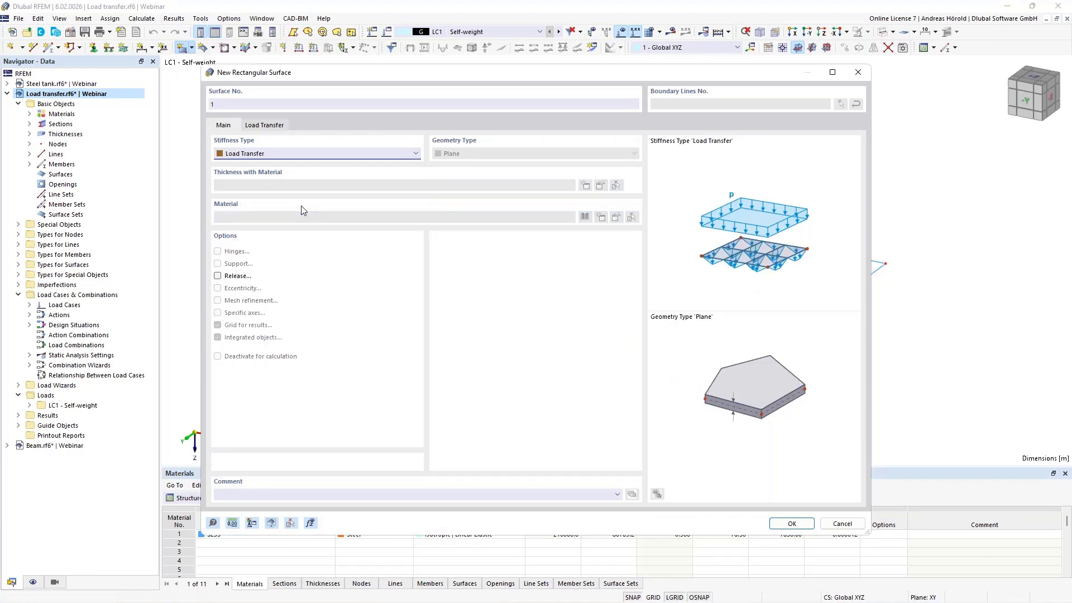
pyautogui.click(783, 525)
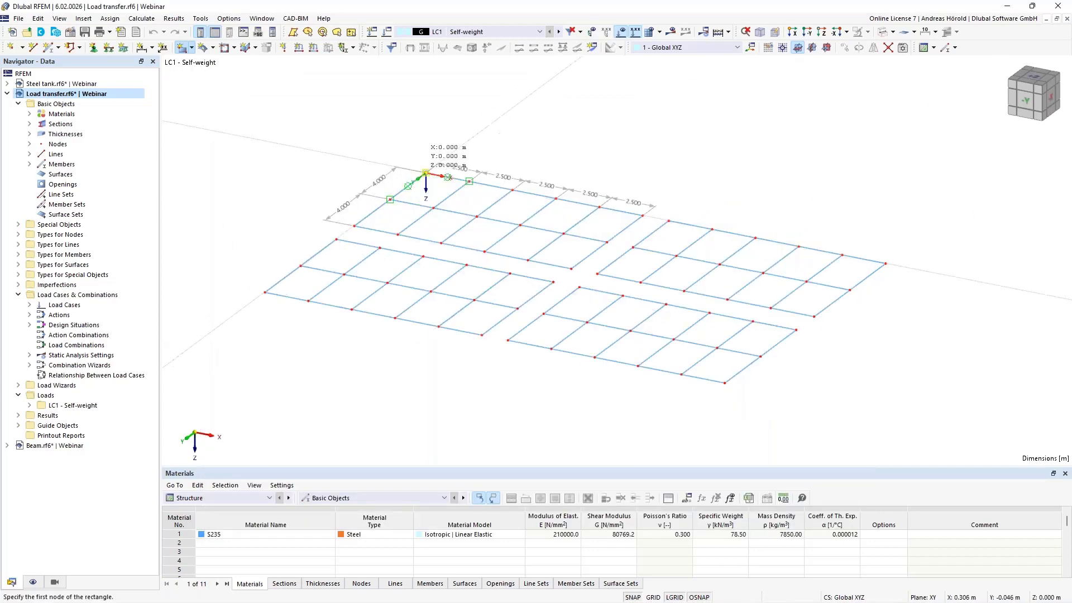
# - Draw load transfer surfaces from corner to corner over three beam grids, leaving out the one farthest along both X and Y
pyautogui.click(425, 173)
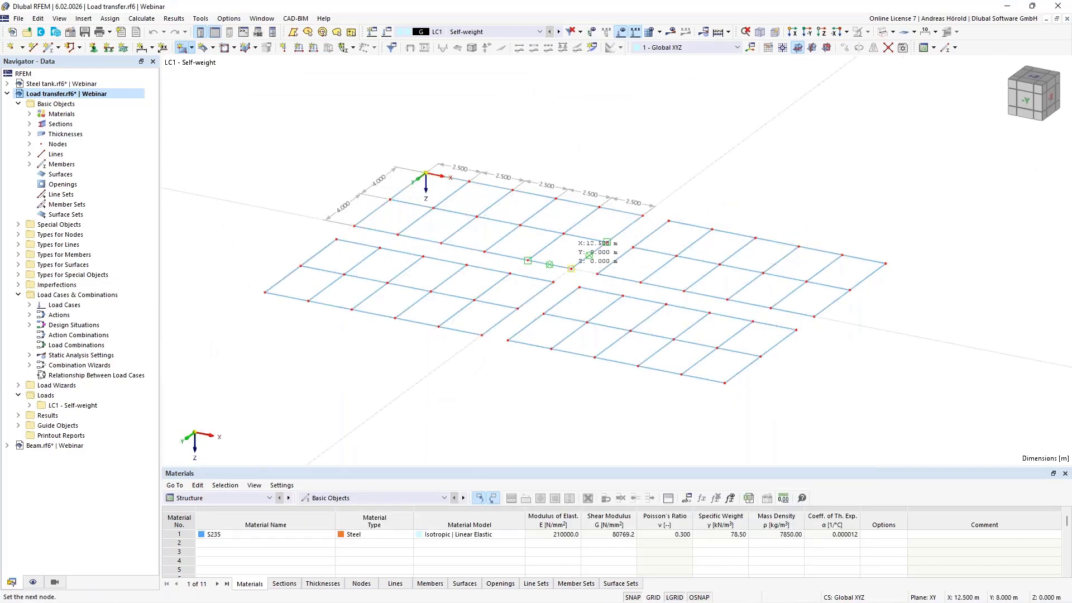
pyautogui.click(571, 268)
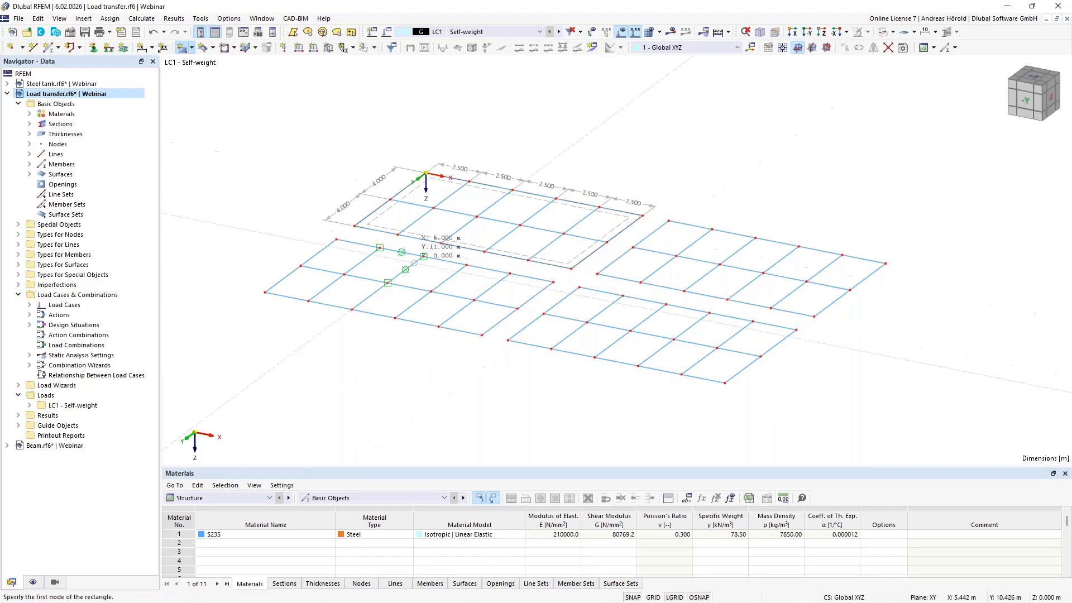
pyautogui.click(336, 239)
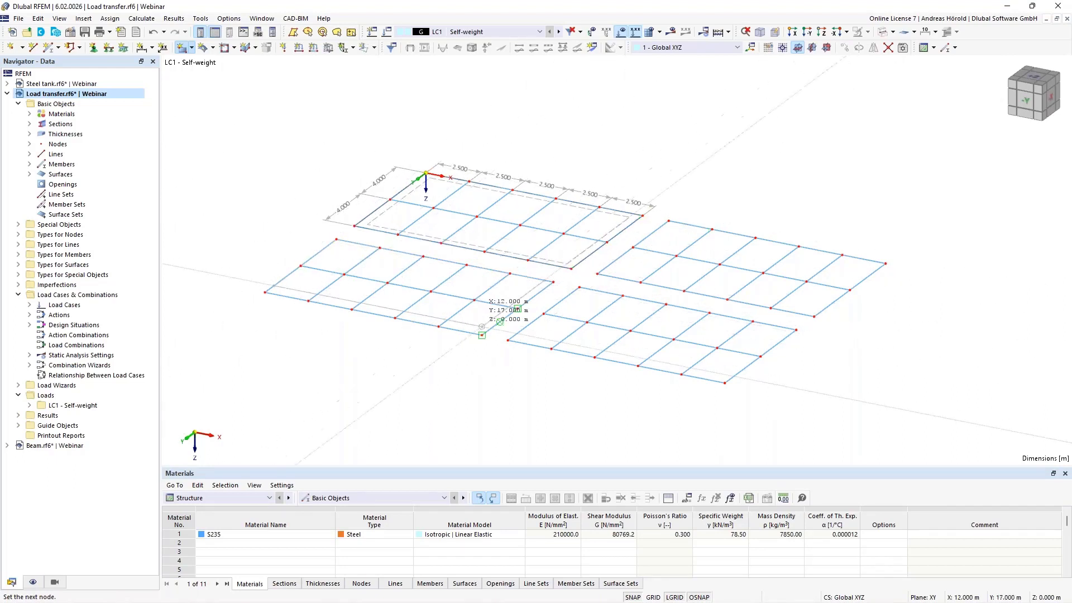
pyautogui.click(482, 335)
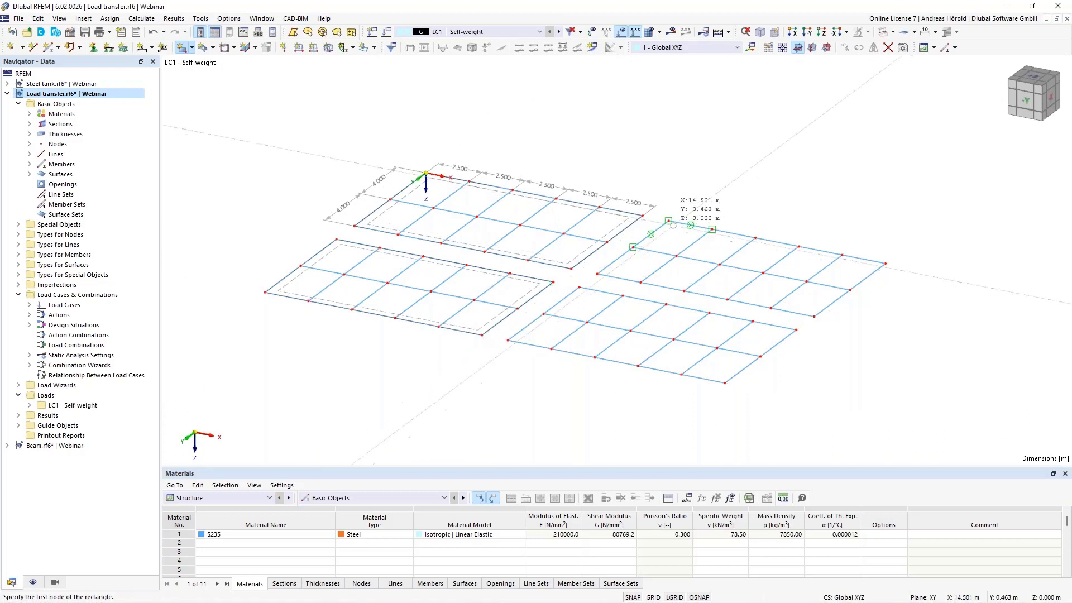
pyautogui.click(668, 221)
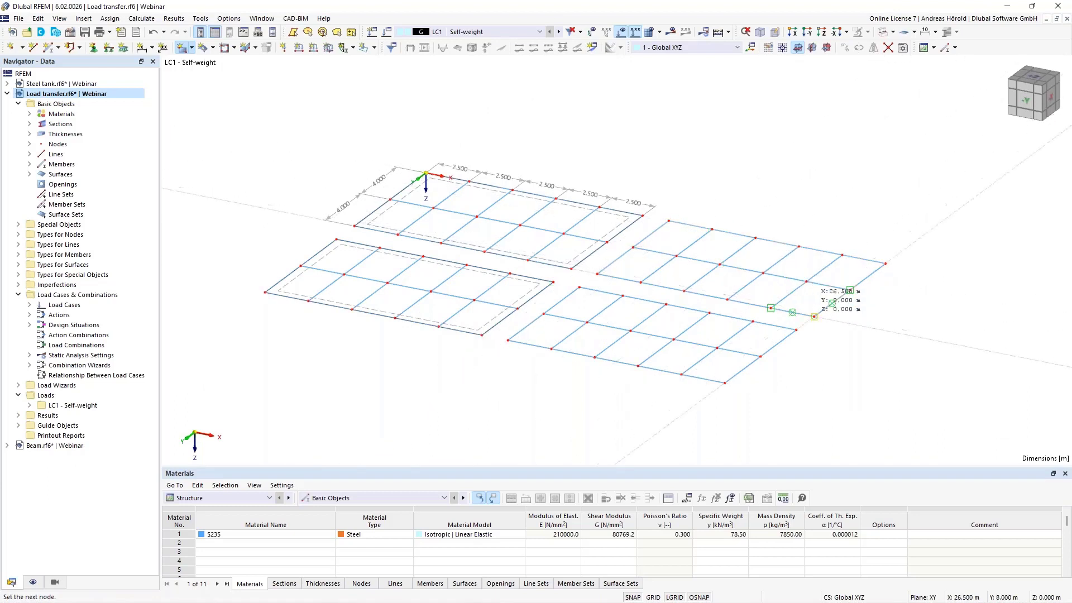
pyautogui.click(814, 317)
pyautogui.press('Escape')
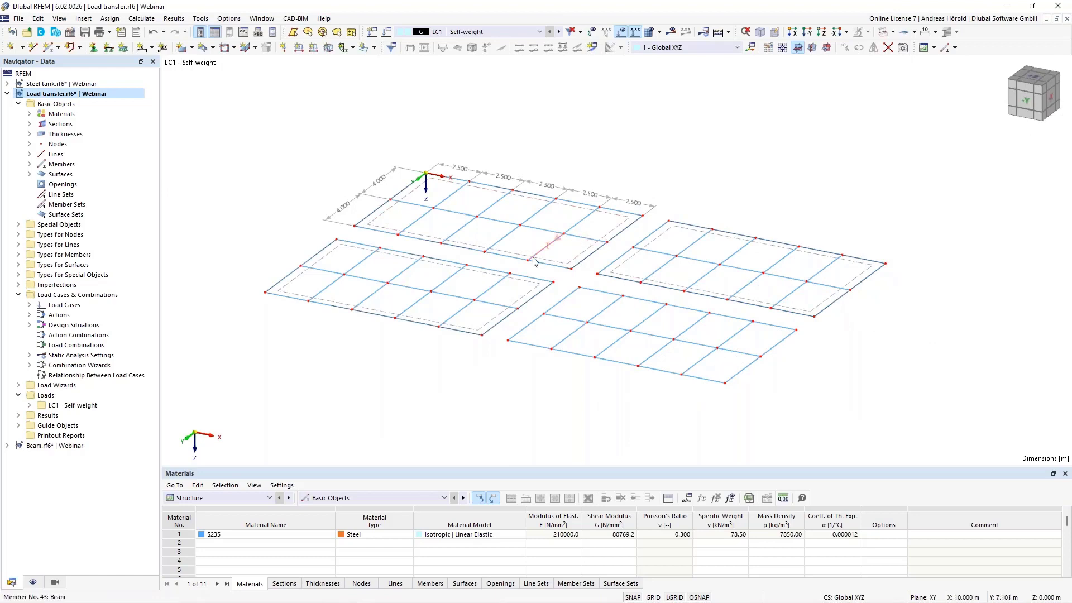
# - Apply a uniform surface load of 1.00 kN/m² in direction ZA in LC1 to the three load transfer surfaces
pyautogui.click(329, 48)
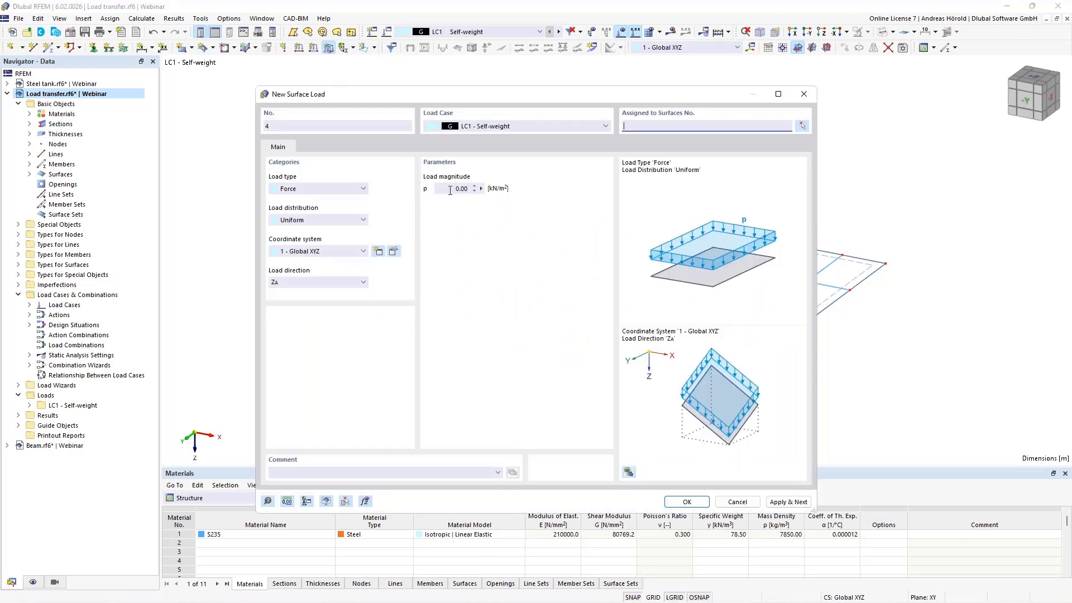
pyautogui.click(454, 188)
pyautogui.press('Delete')
pyautogui.click(686, 502)
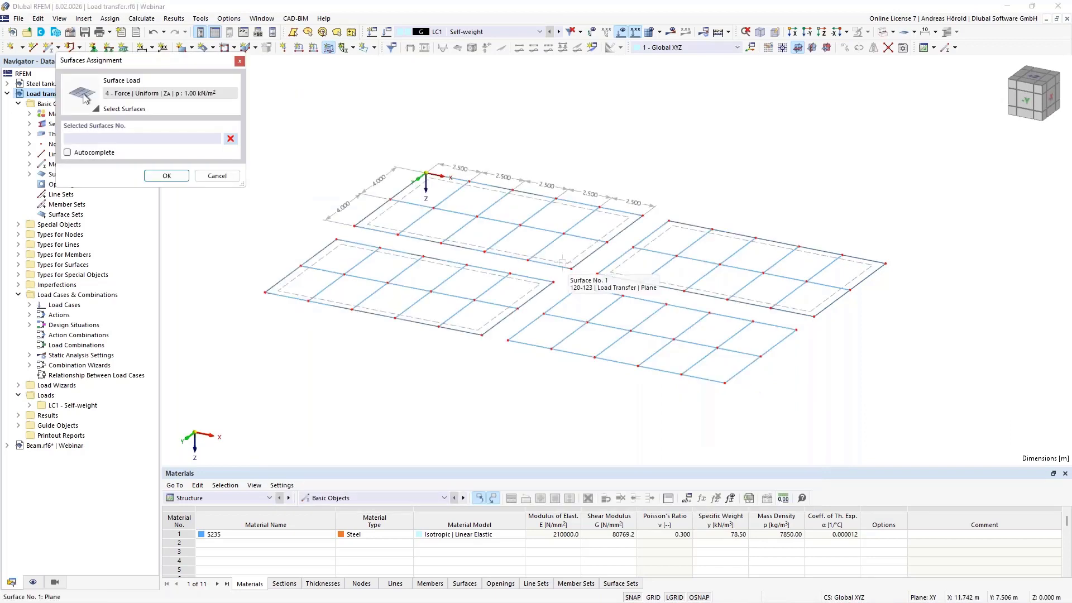
pyautogui.click(561, 260)
pyautogui.click(531, 289)
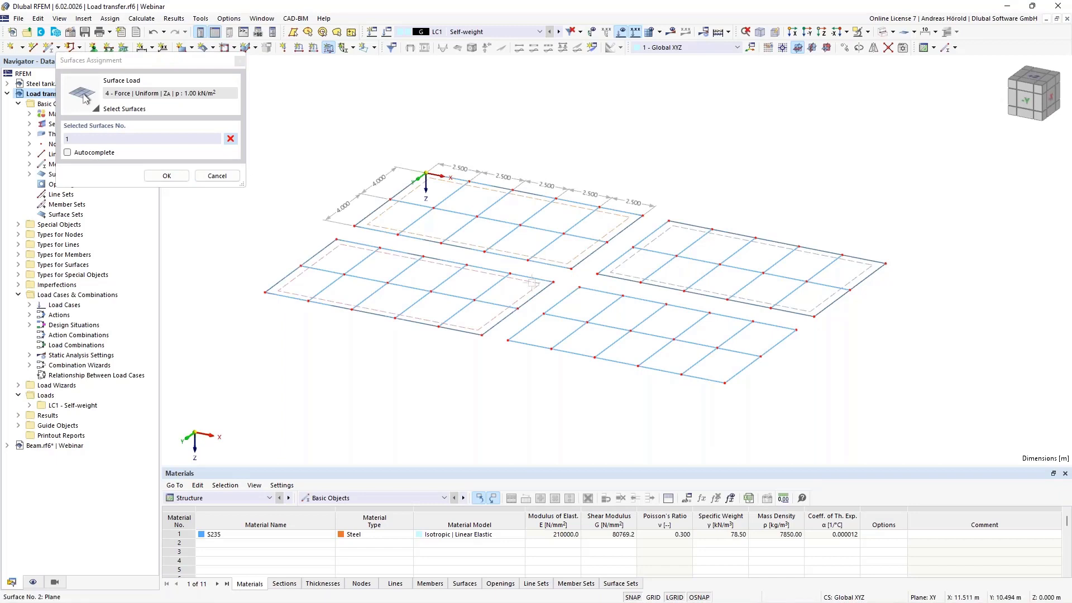
pyautogui.click(621, 274)
pyautogui.click(166, 177)
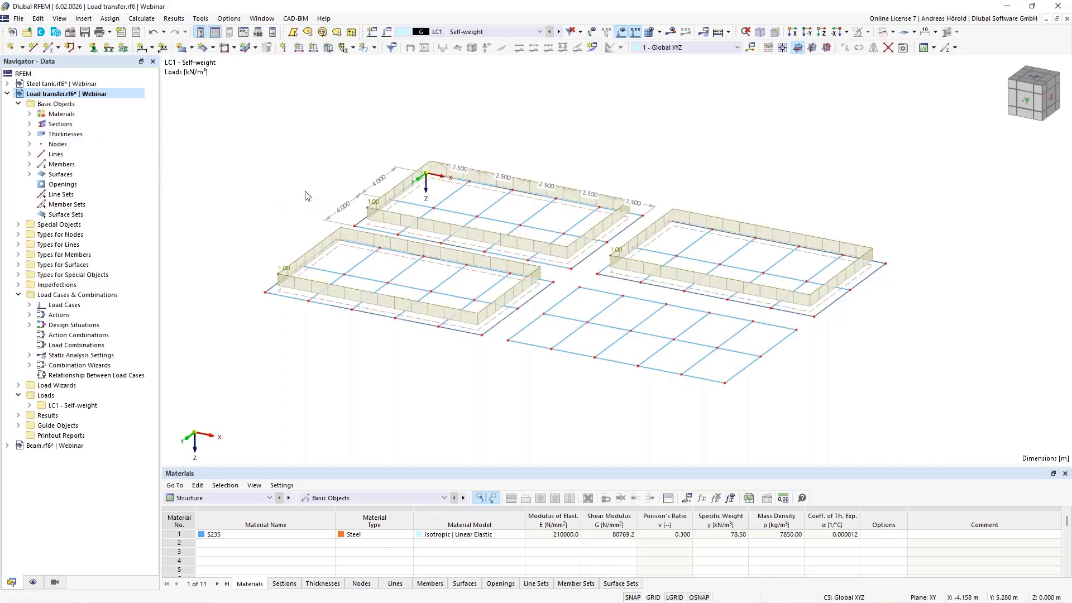
# - Display the load transfer separately as member loads via surface No. 1 and switch that display off again
pyautogui.scroll(1, 289, 190)
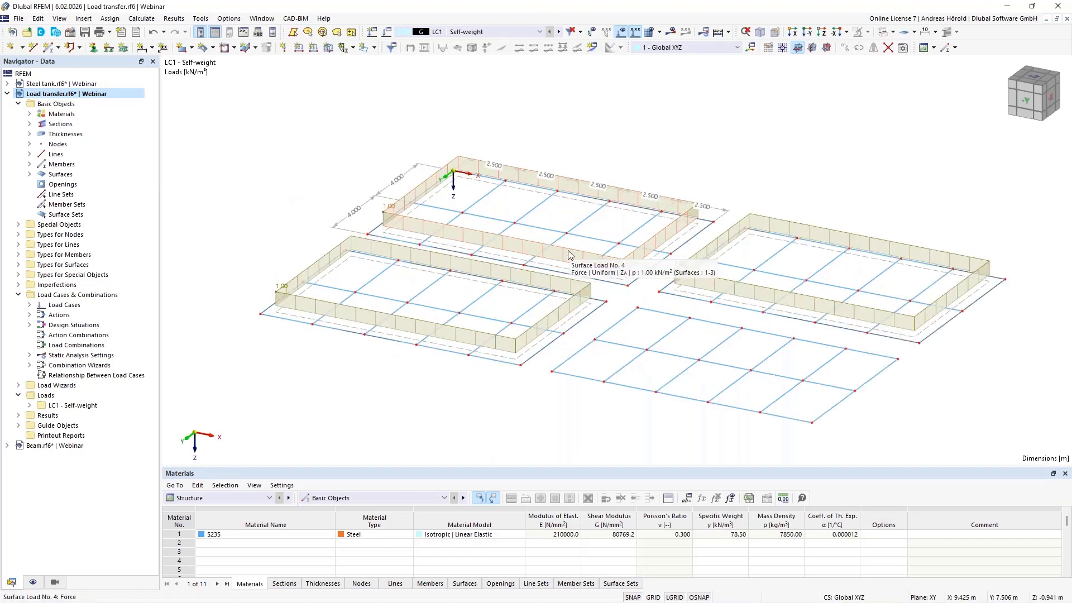
pyautogui.rightClick(453, 250)
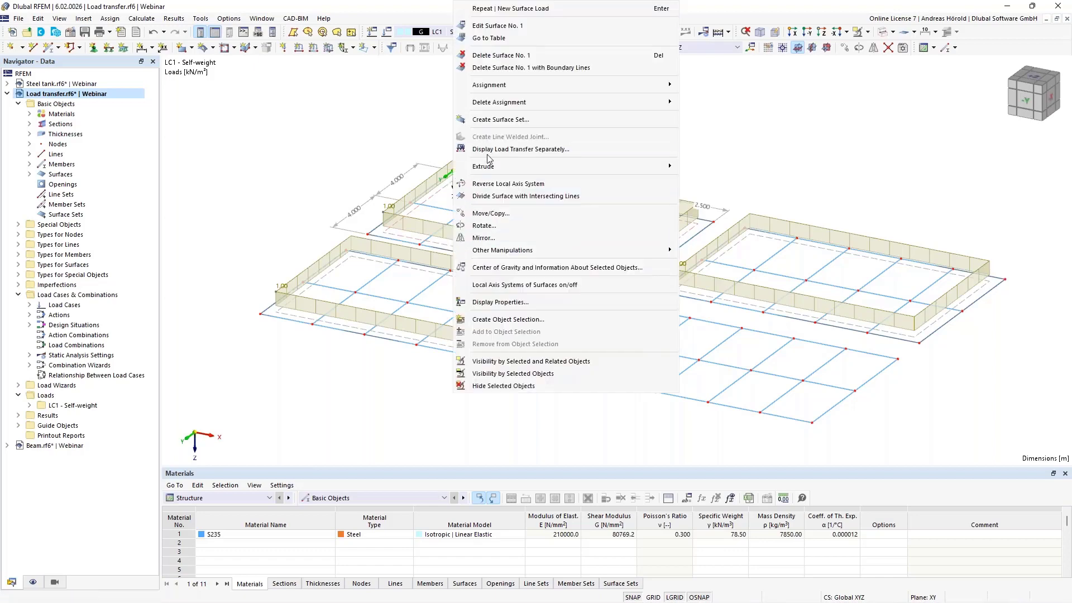
pyautogui.click(555, 154)
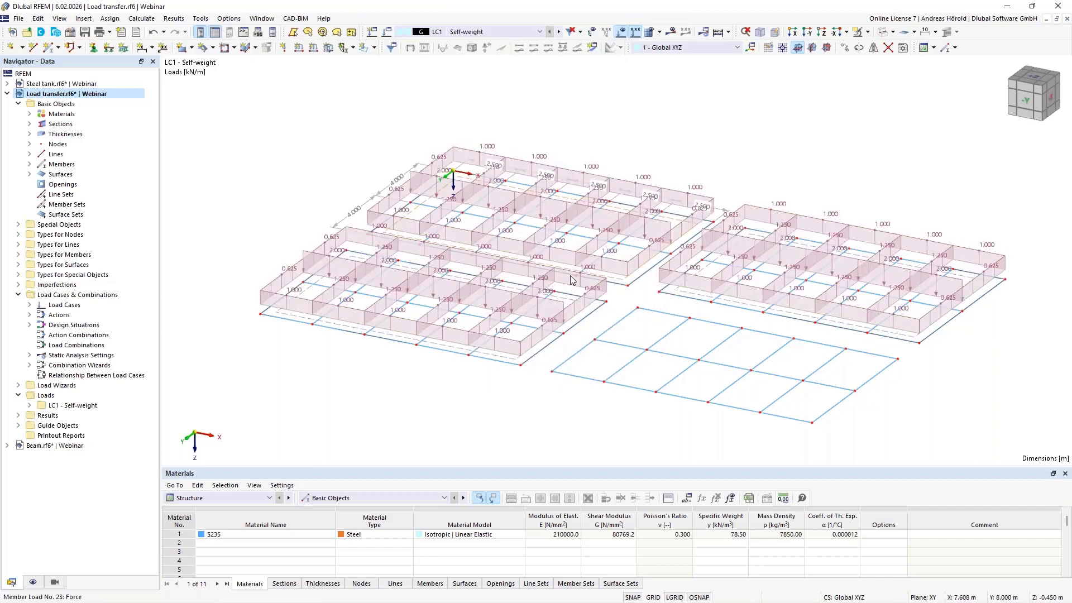
pyautogui.rightClick(614, 282)
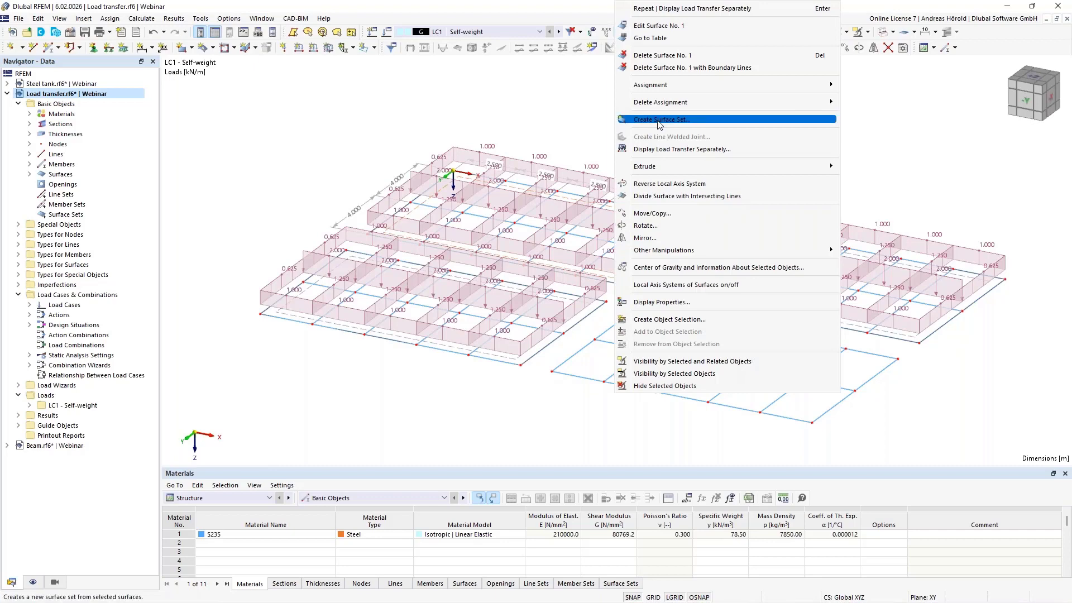
pyautogui.click(667, 149)
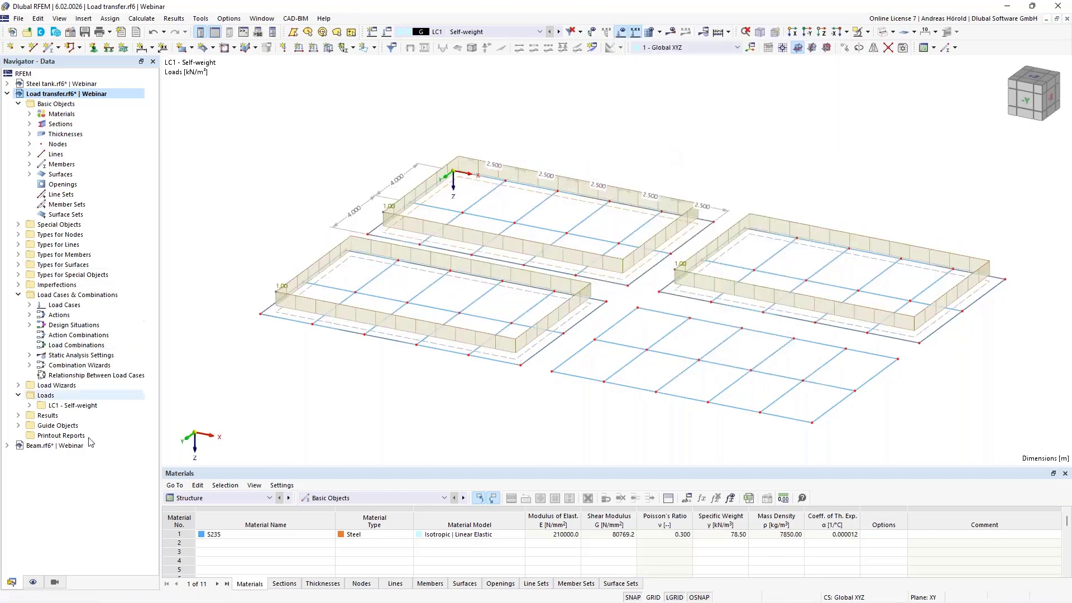
# - Enable the separate load transfer display for surfaces in the model's display settings
pyautogui.click(34, 582)
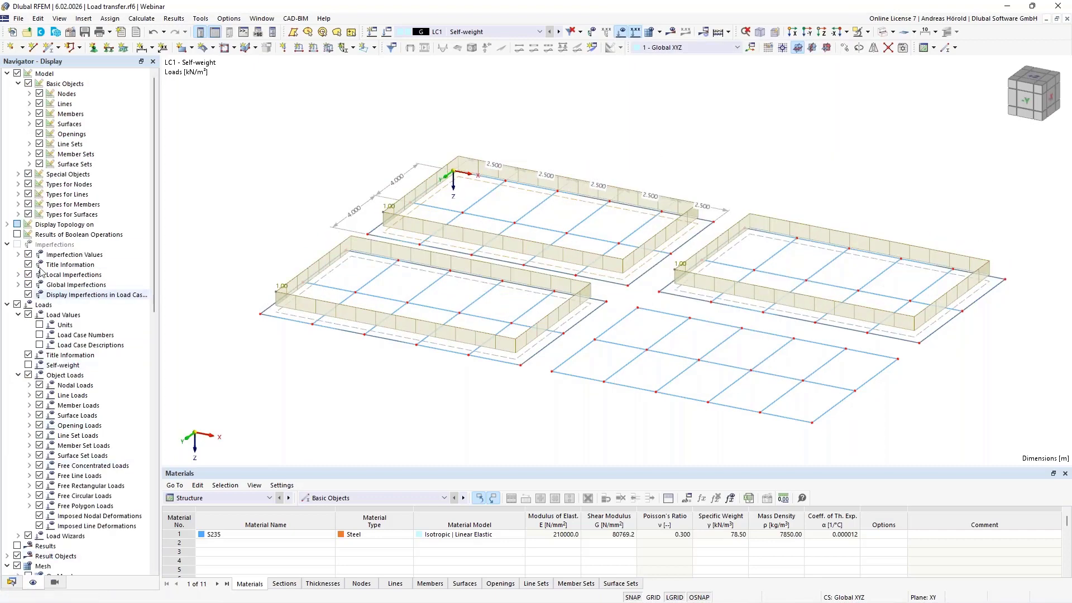
pyautogui.click(29, 124)
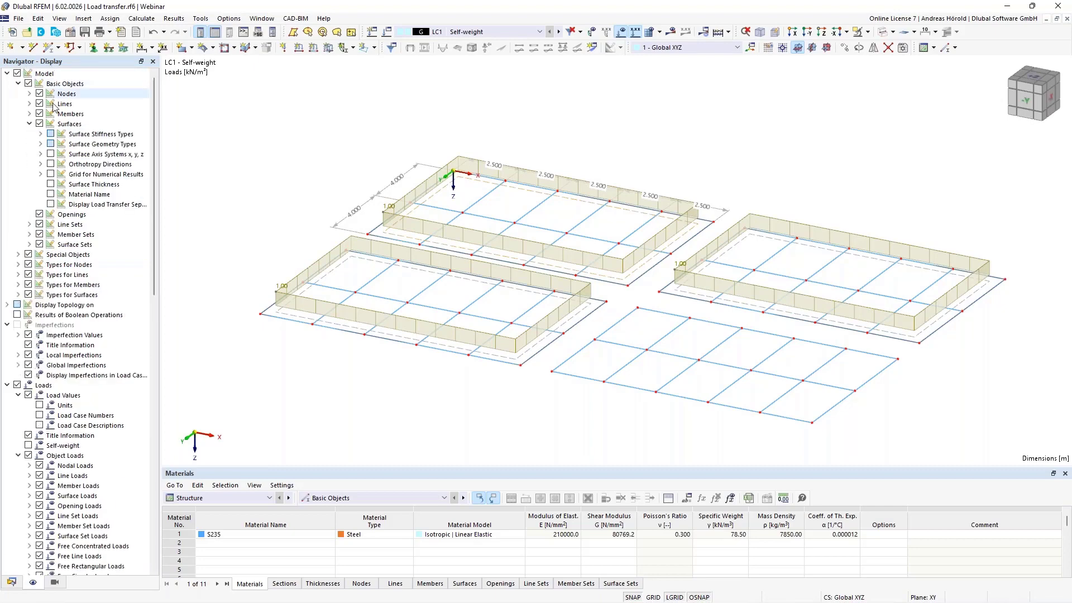
pyautogui.click(51, 205)
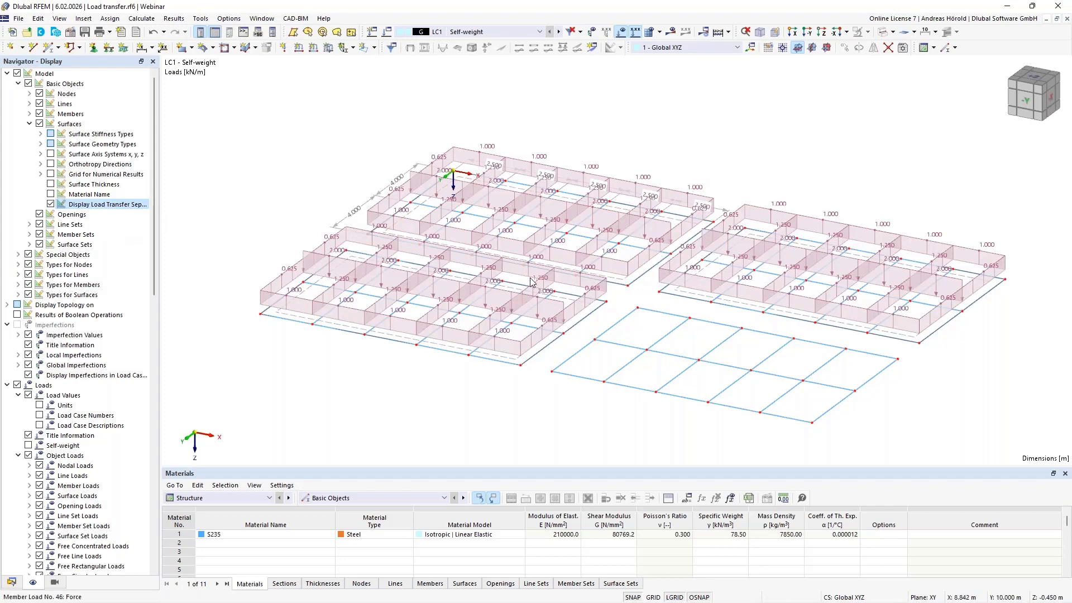
pyautogui.scroll(1, 622, 322)
pyautogui.scroll(-3, 621, 322)
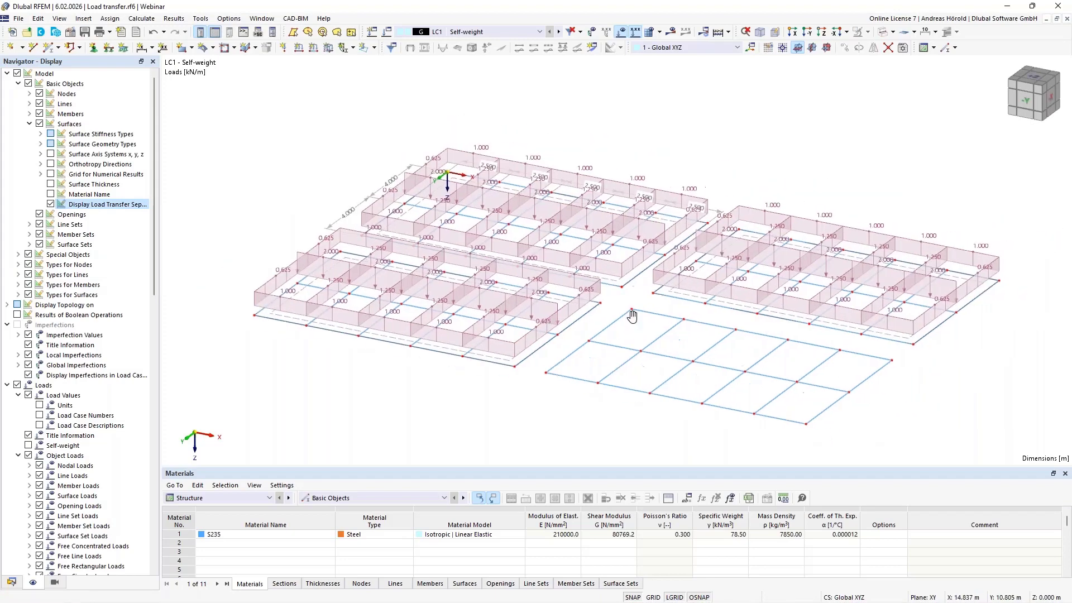
# - Set the load transfer direction of surface No. 2 to local x, checking its axes in the model preview
pyautogui.doubleClick(485, 360)
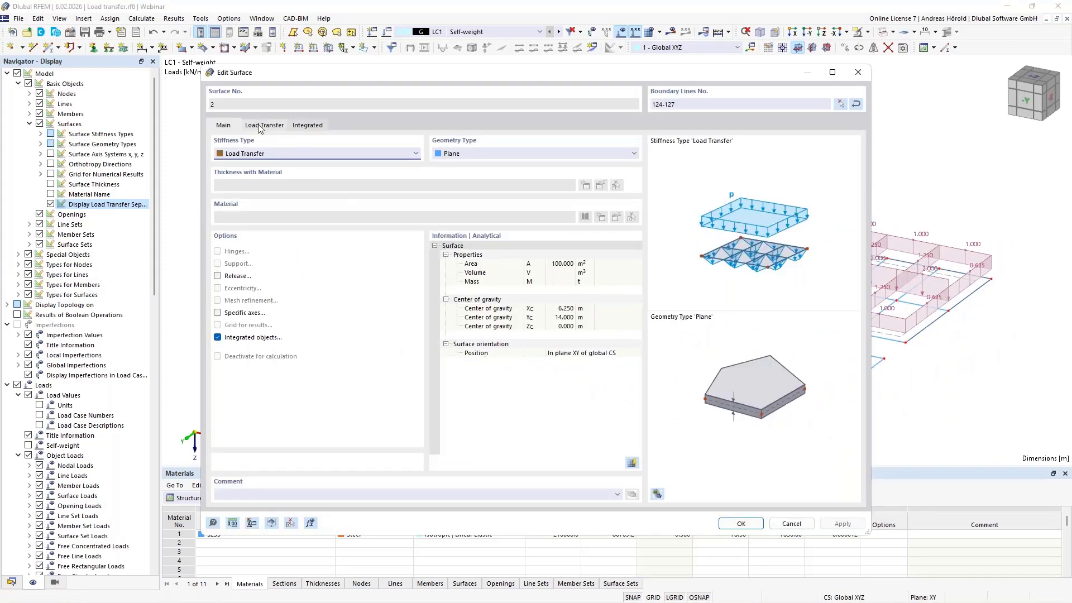
pyautogui.click(262, 125)
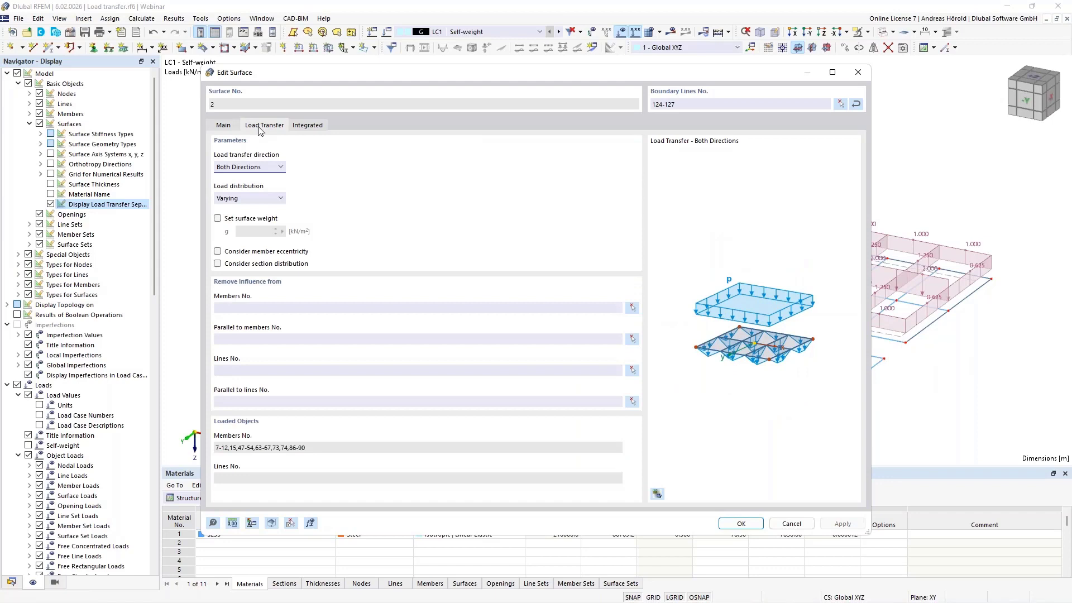
pyautogui.click(248, 168)
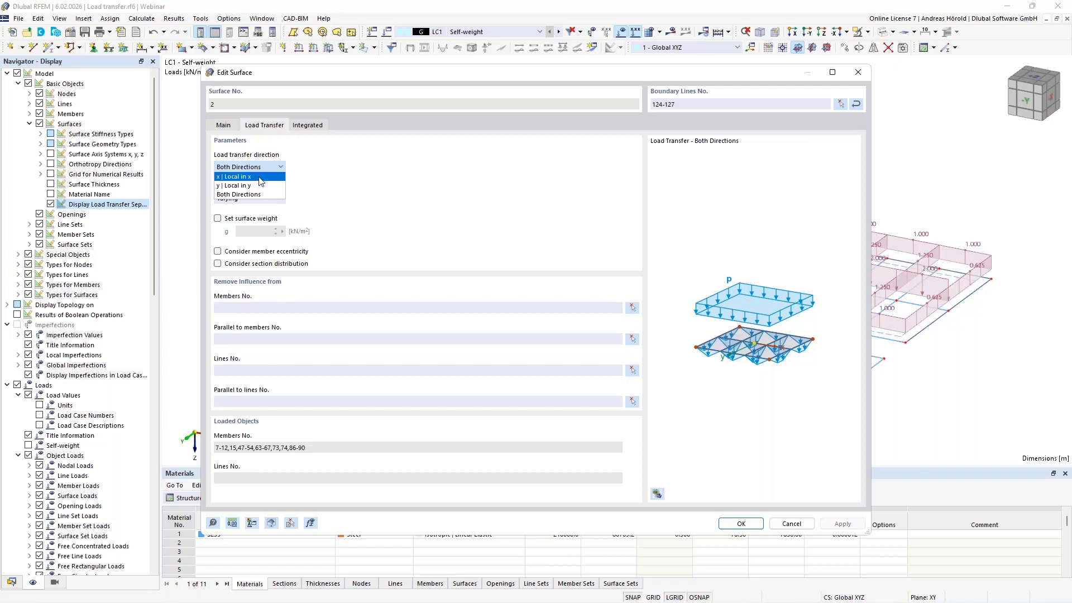
pyautogui.click(260, 177)
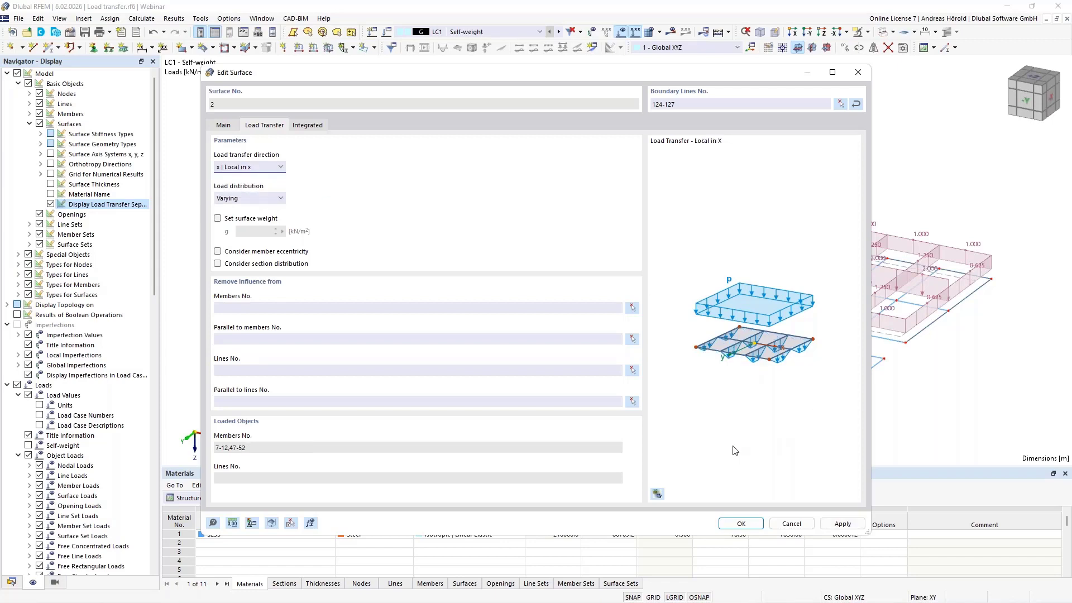
pyautogui.click(657, 494)
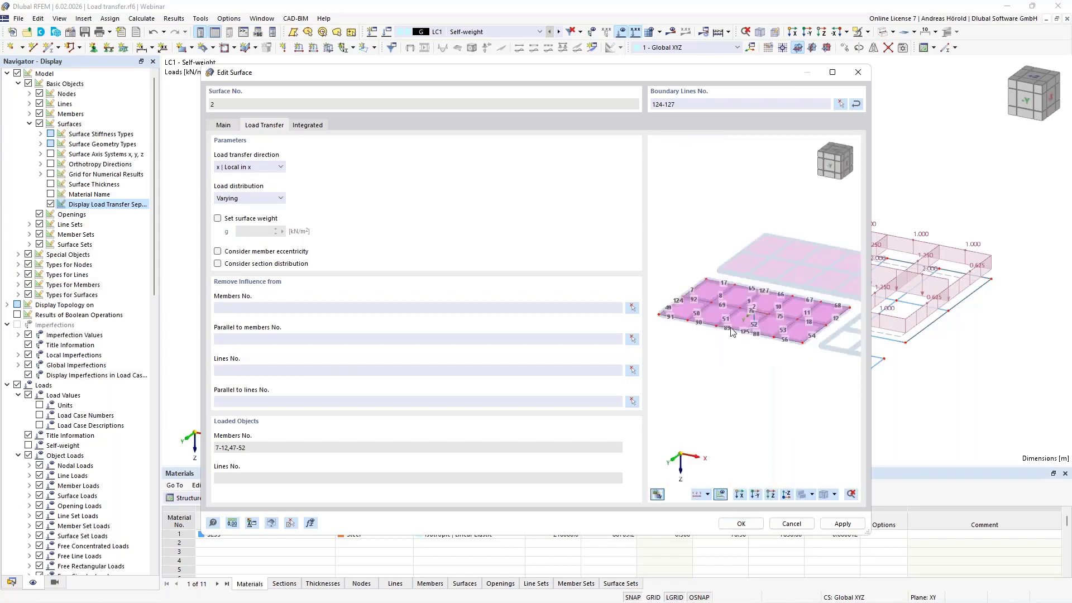
pyautogui.scroll(5, 732, 332)
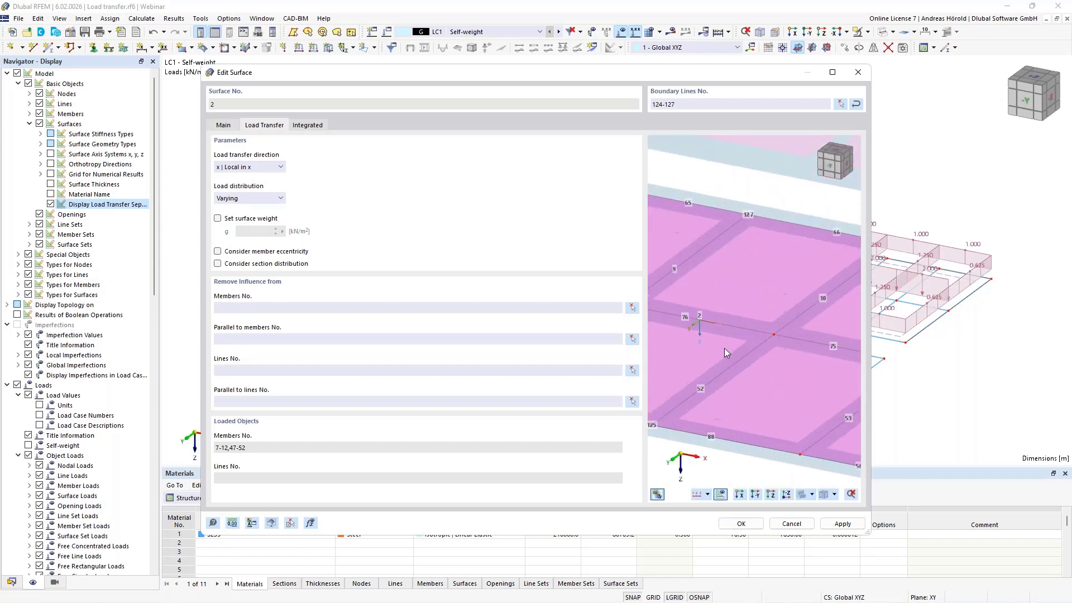
pyautogui.scroll(3, 725, 348)
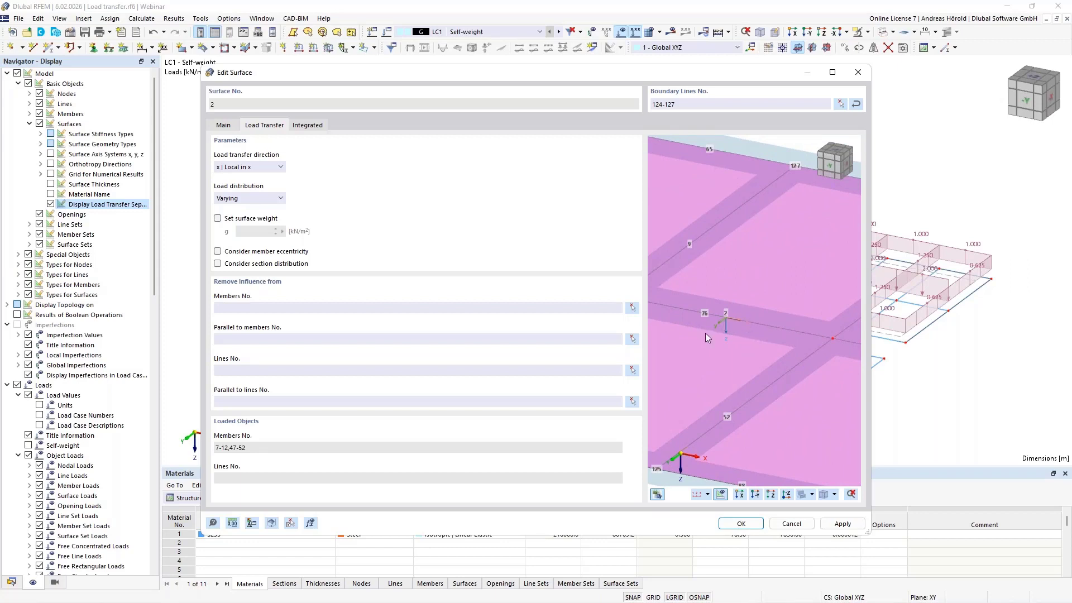
pyautogui.click(741, 523)
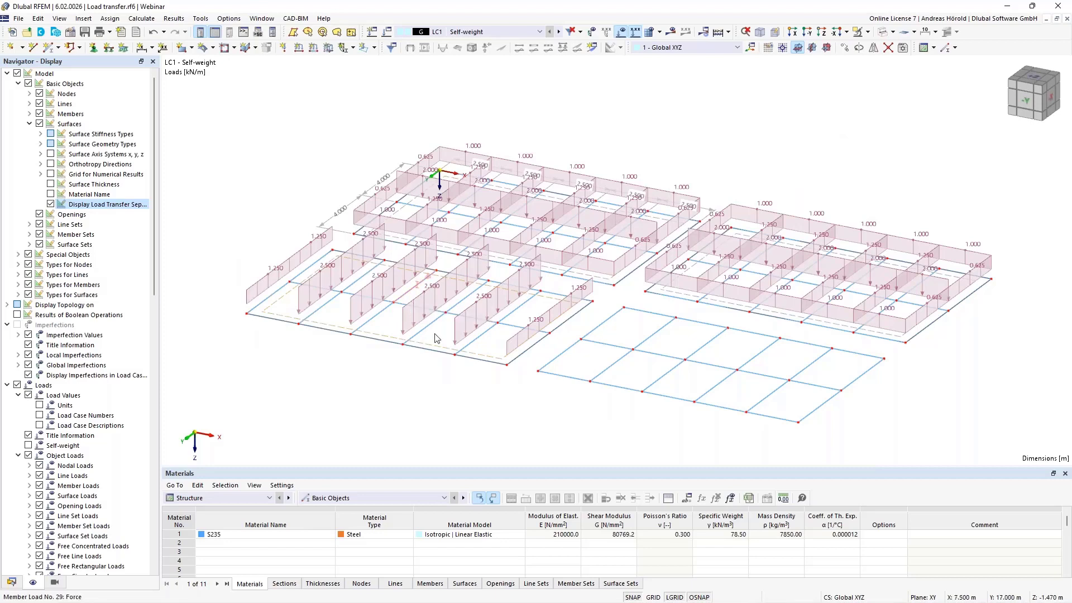
# - Set the load transfer direction of surface No. 1 to local y
pyautogui.rightClick(583, 276)
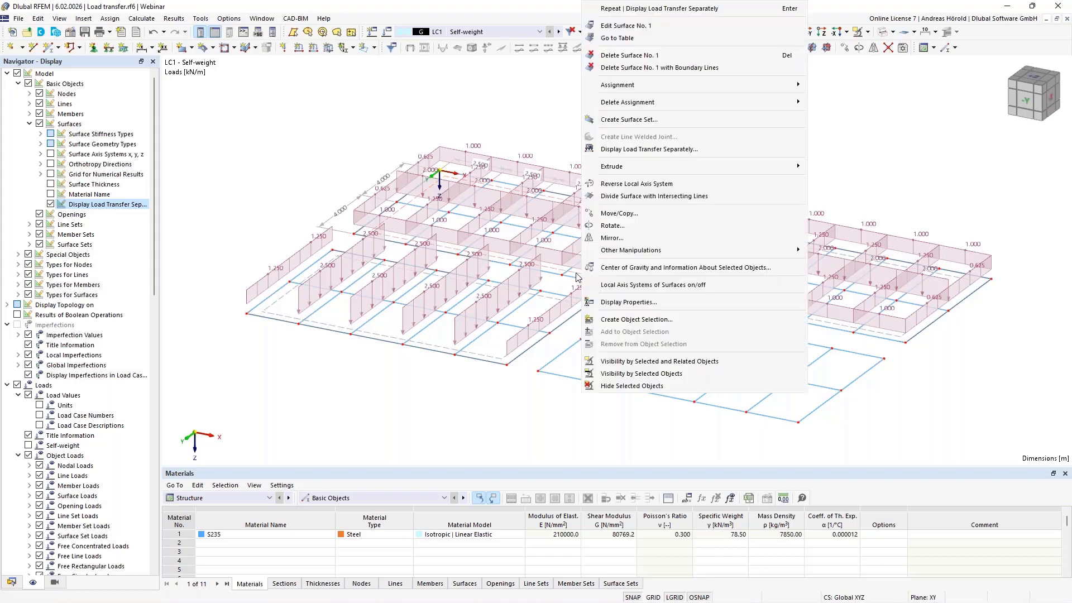
pyautogui.click(628, 26)
pyautogui.click(264, 125)
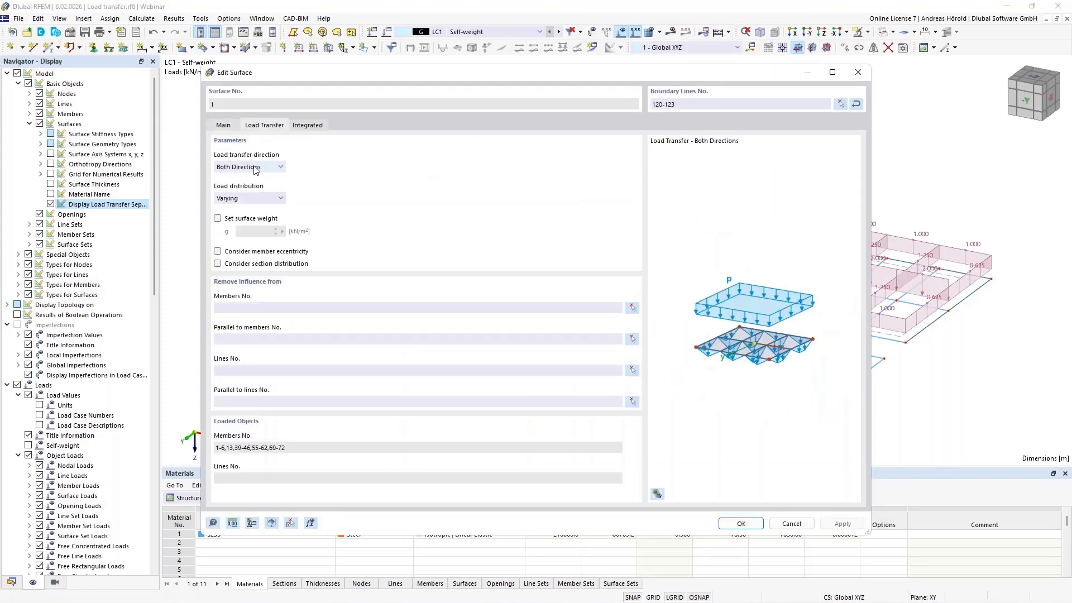
pyautogui.click(255, 167)
pyautogui.click(238, 189)
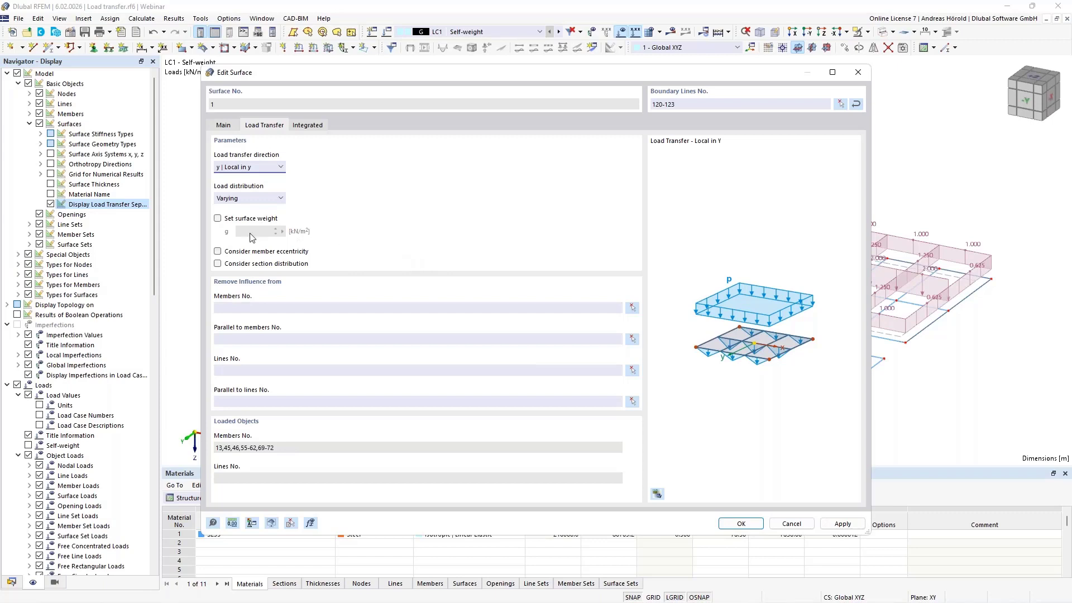
pyautogui.click(217, 219)
pyautogui.click(218, 219)
pyautogui.click(741, 524)
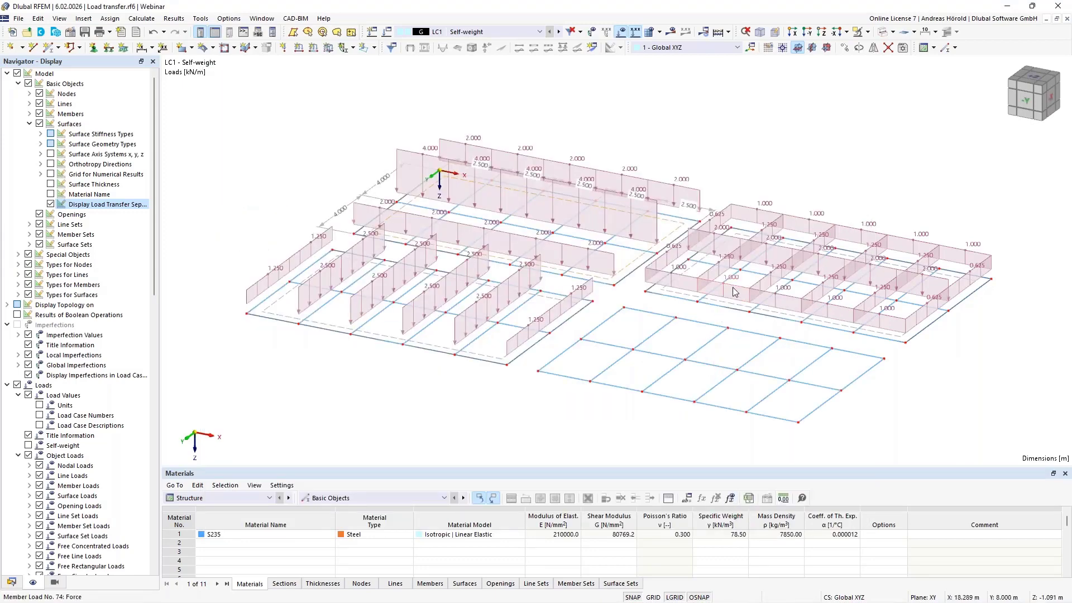
# - Start a Member Loads from Area Load wizard for LC1 with a uniform load magnitude of 1.00 kN/m²
pyautogui.moveTo(735, 291)
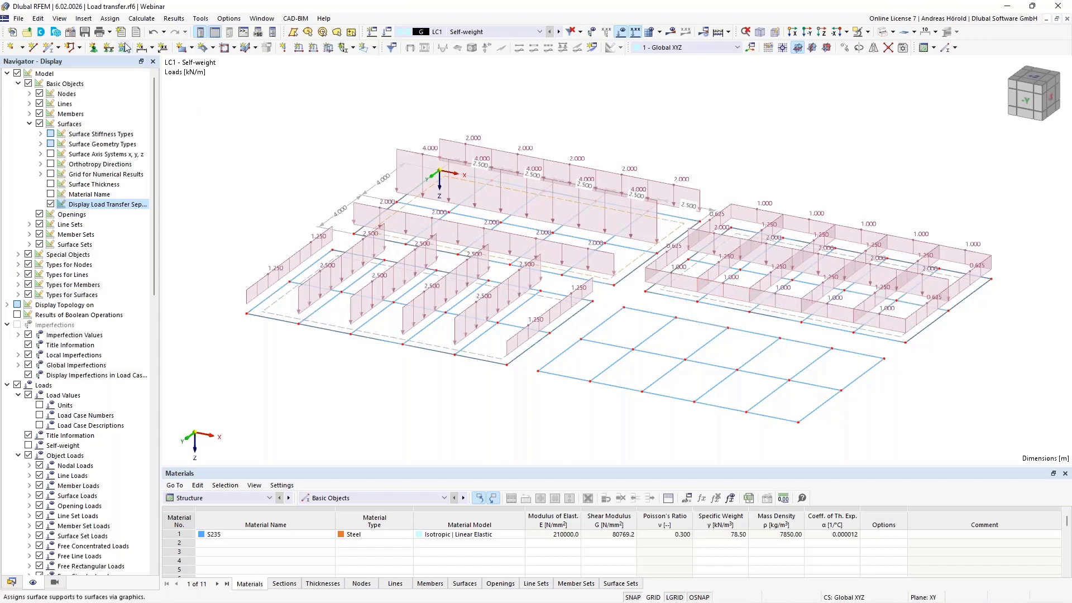
pyautogui.click(83, 19)
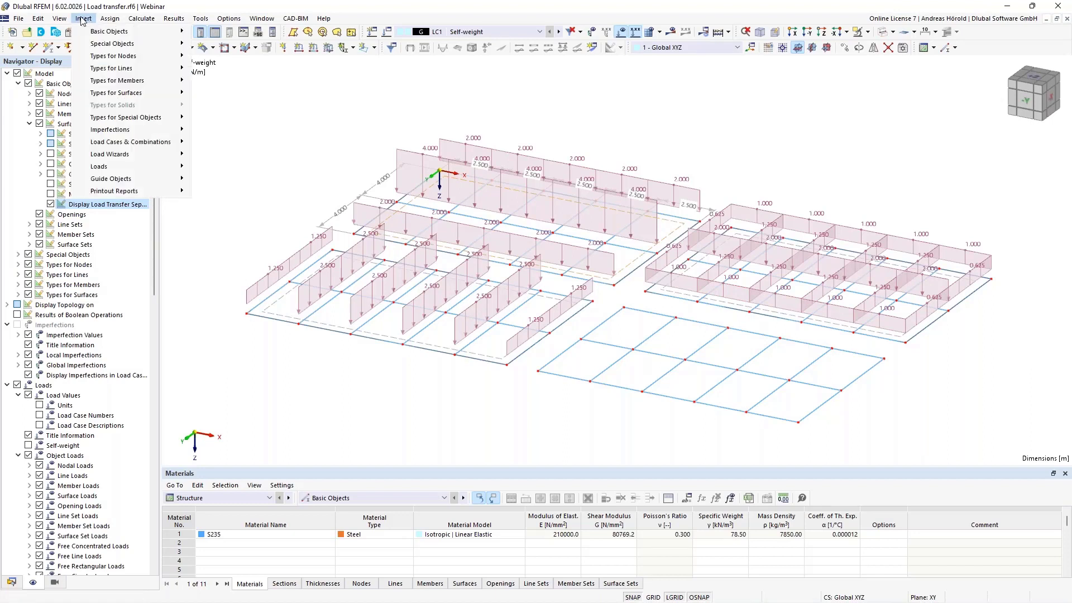
pyautogui.moveTo(135, 158)
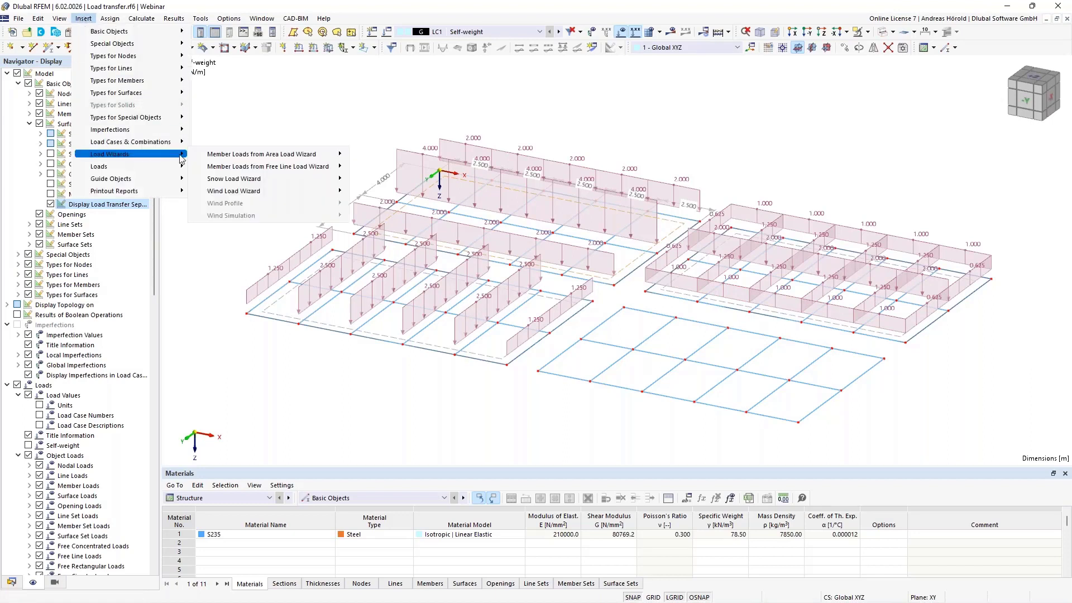
pyautogui.moveTo(275, 160)
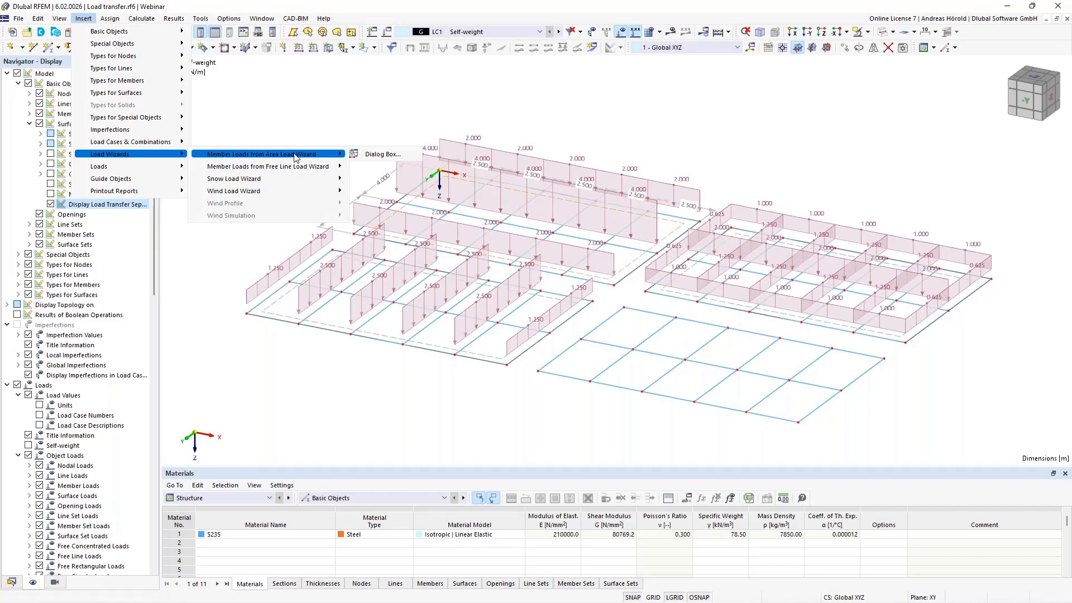
pyautogui.click(377, 154)
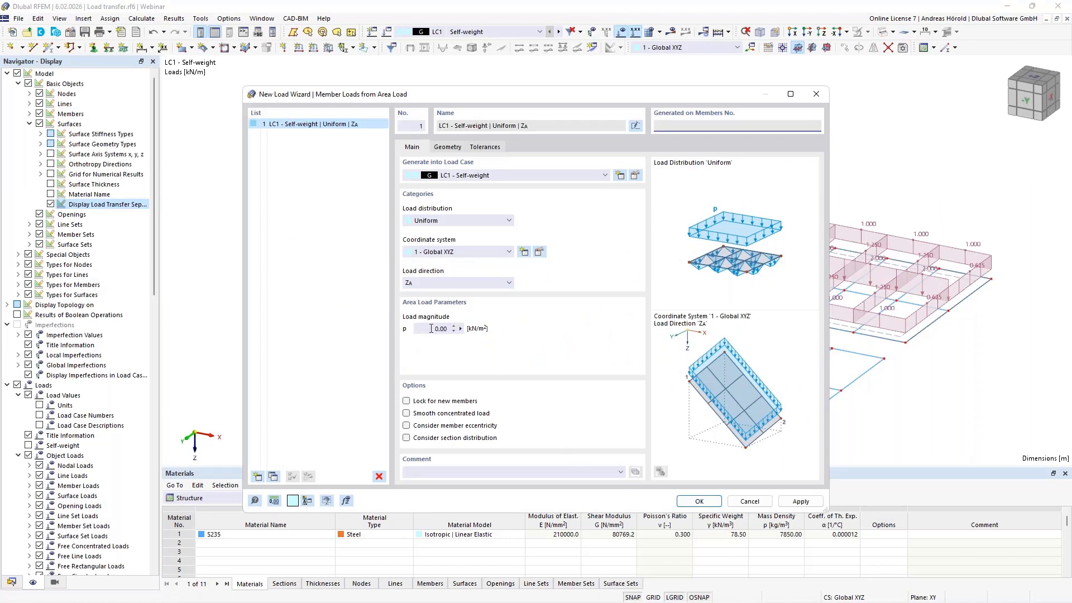
pyautogui.click(441, 328)
pyautogui.write('1')
# - Define the area load plane by corner nodes 73, 83, 90 and 85 around the beam grid without a surface
pyautogui.click(450, 147)
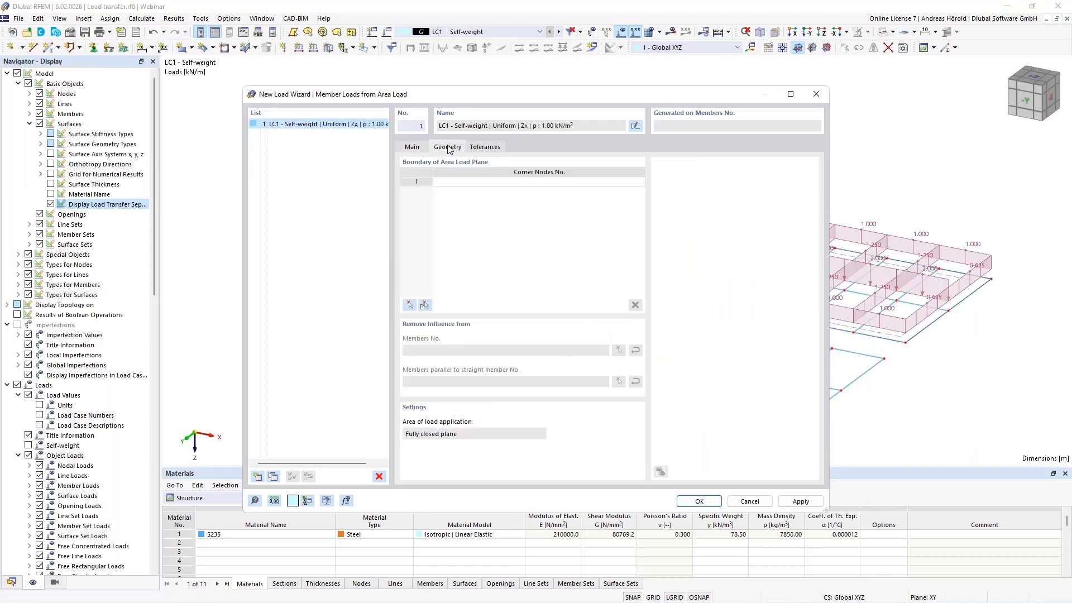
pyautogui.click(410, 306)
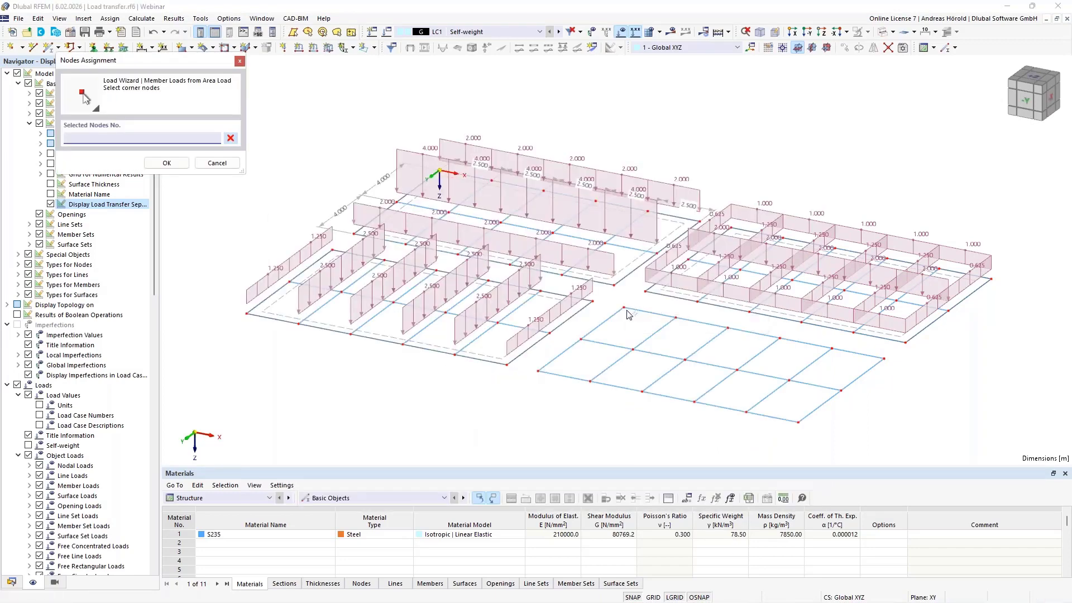
pyautogui.click(624, 307)
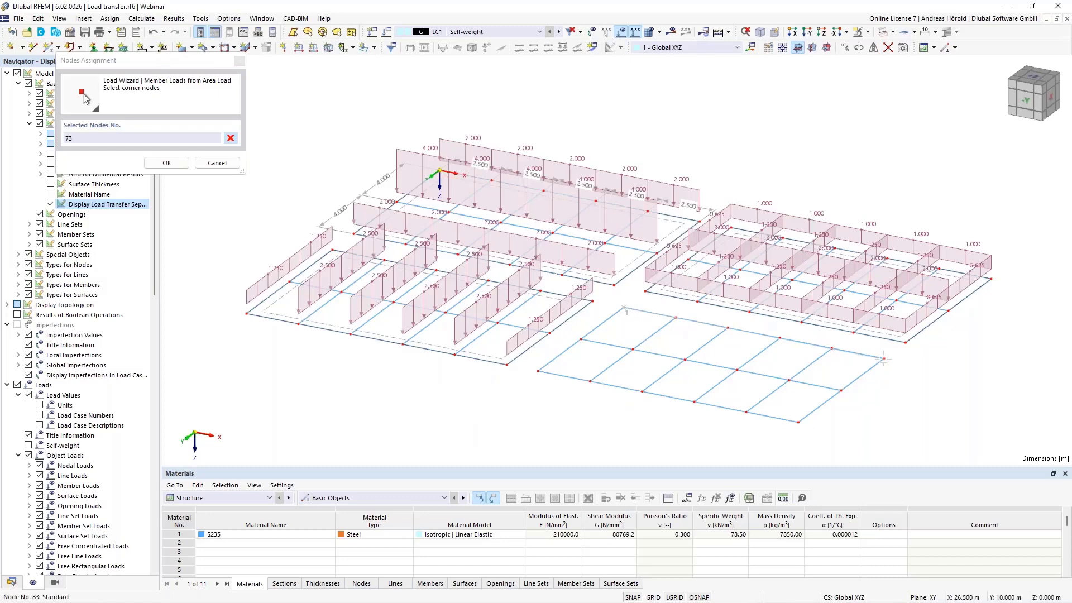
pyautogui.click(799, 421)
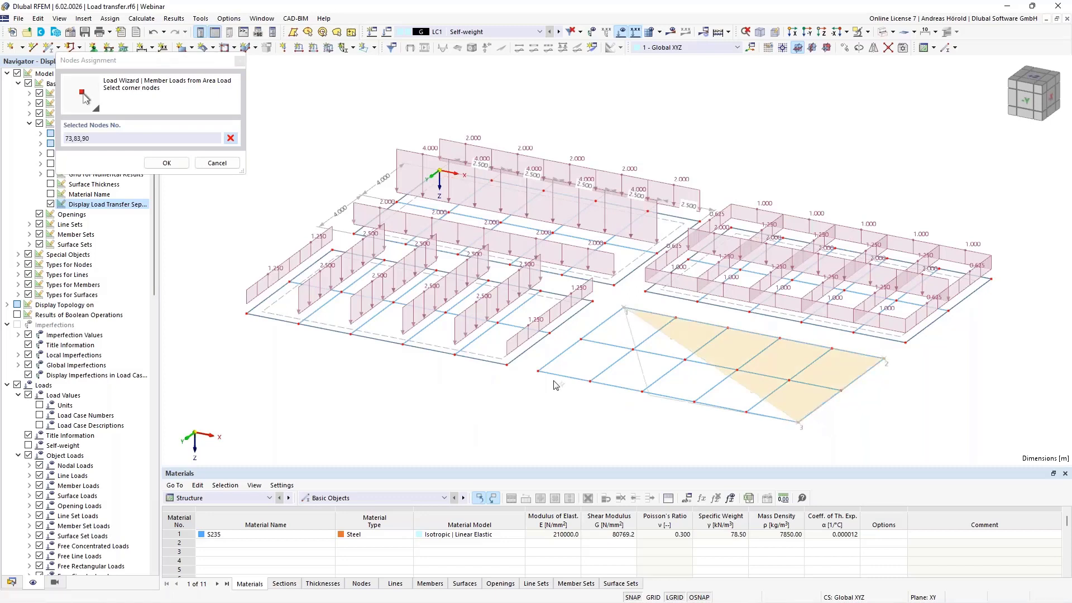
pyautogui.click(536, 370)
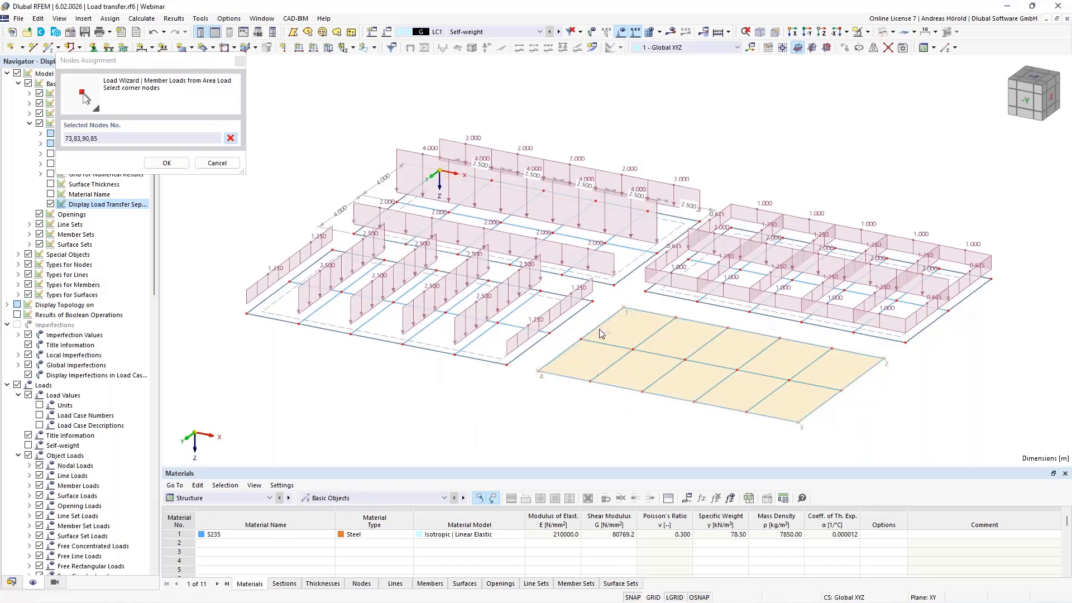
pyautogui.click(624, 308)
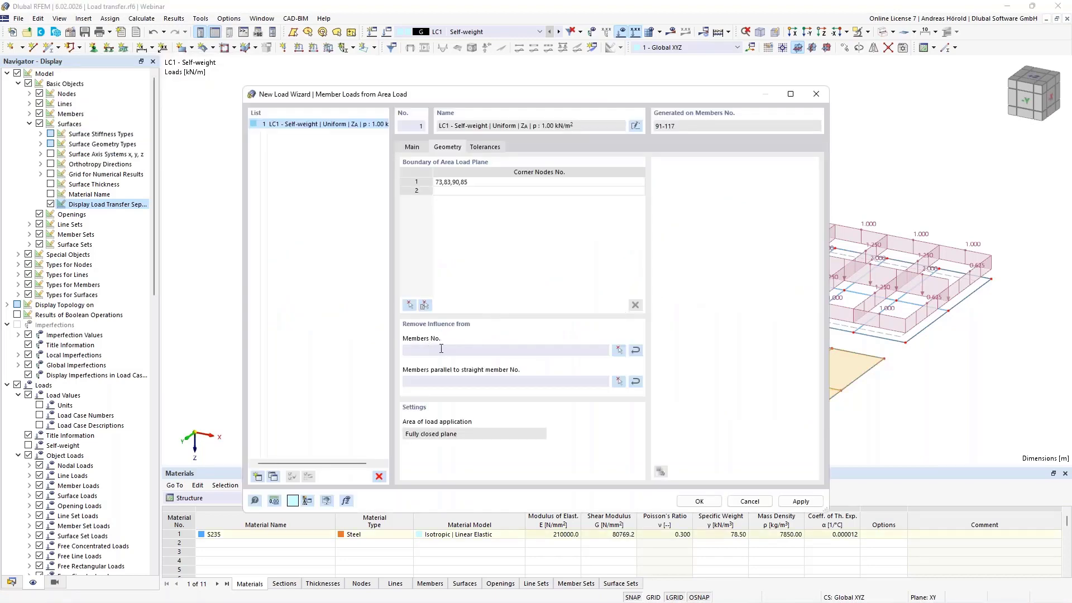
# - Remove the influence of members parallel to member No. 98 and generate the member loads
pyautogui.click(619, 381)
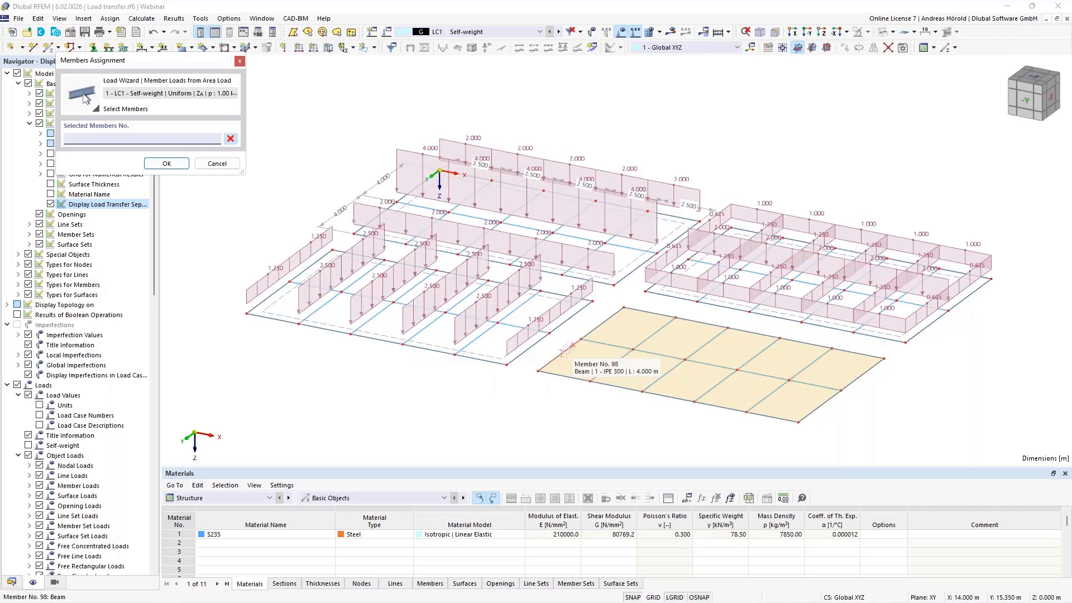
pyautogui.click(566, 350)
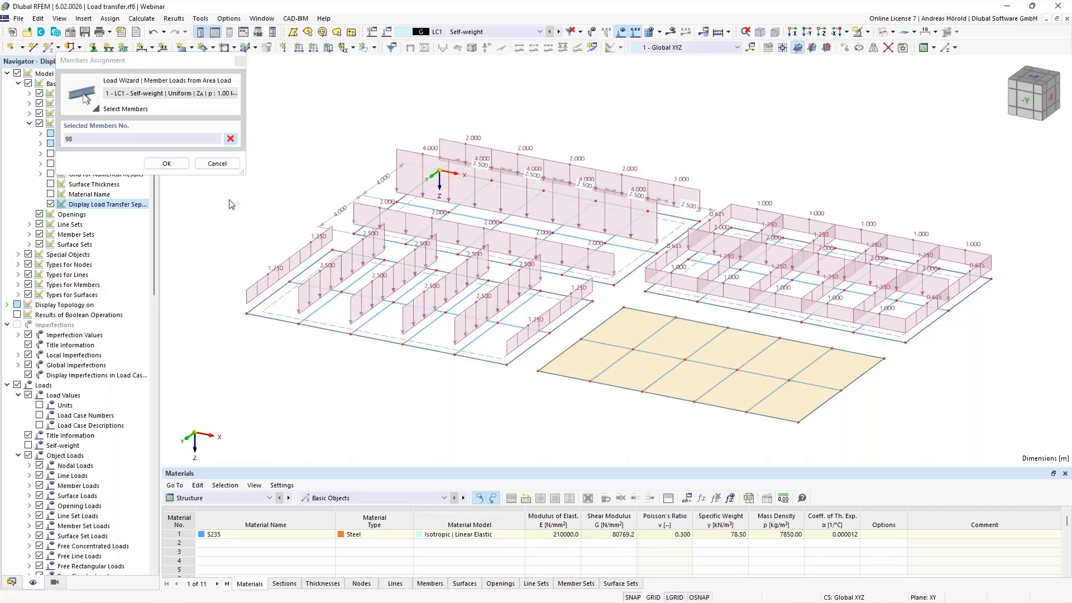
pyautogui.click(165, 163)
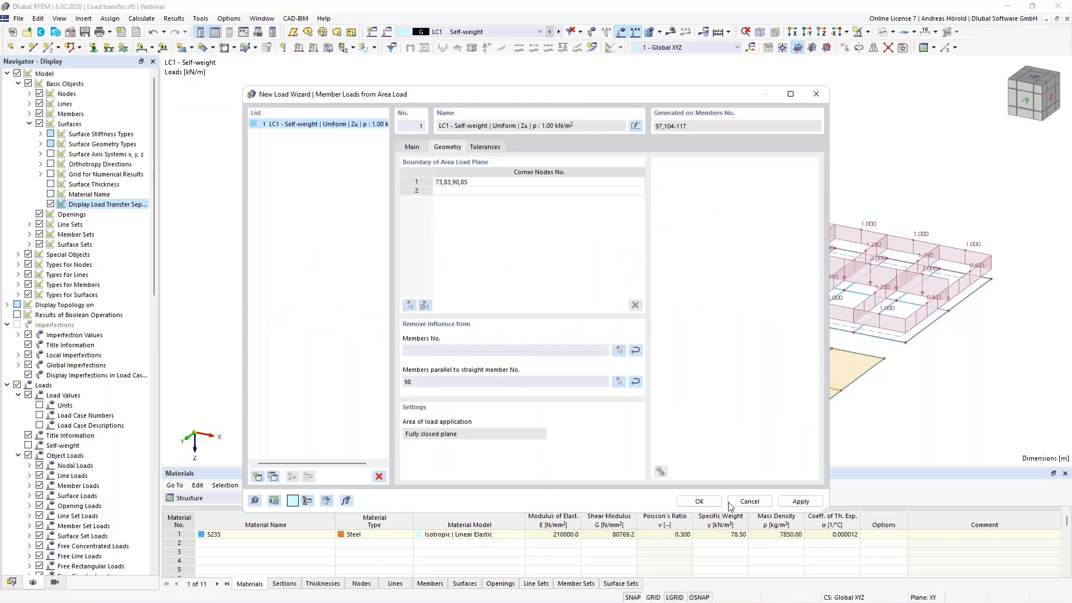
pyautogui.click(699, 502)
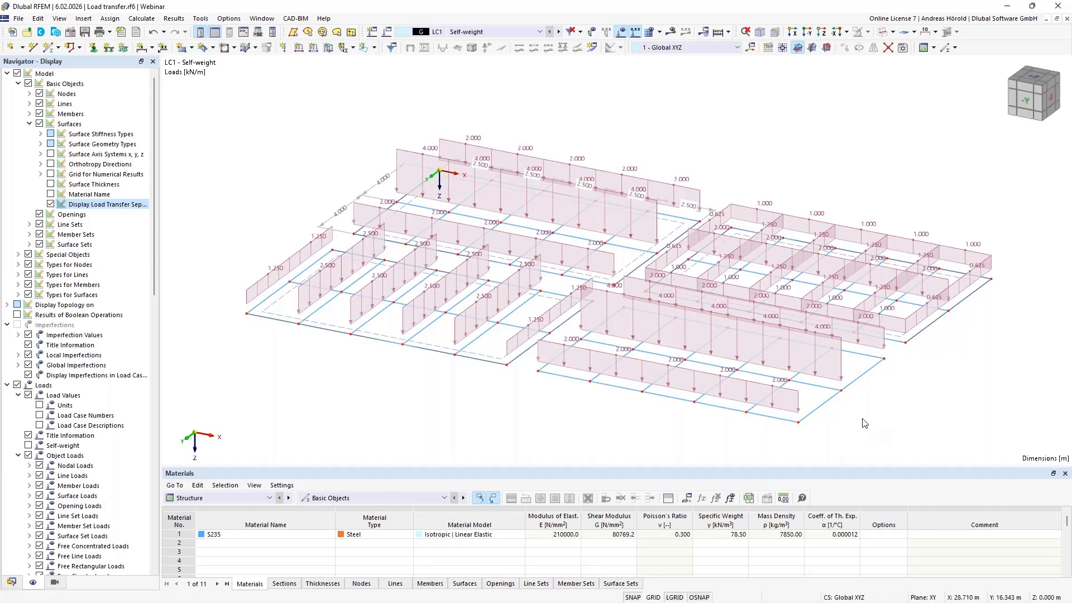
# - Edit the generated area load to clear the parallel member exclusion so all members of the grid carry load
pyautogui.doubleClick(780, 330)
pyautogui.click(454, 148)
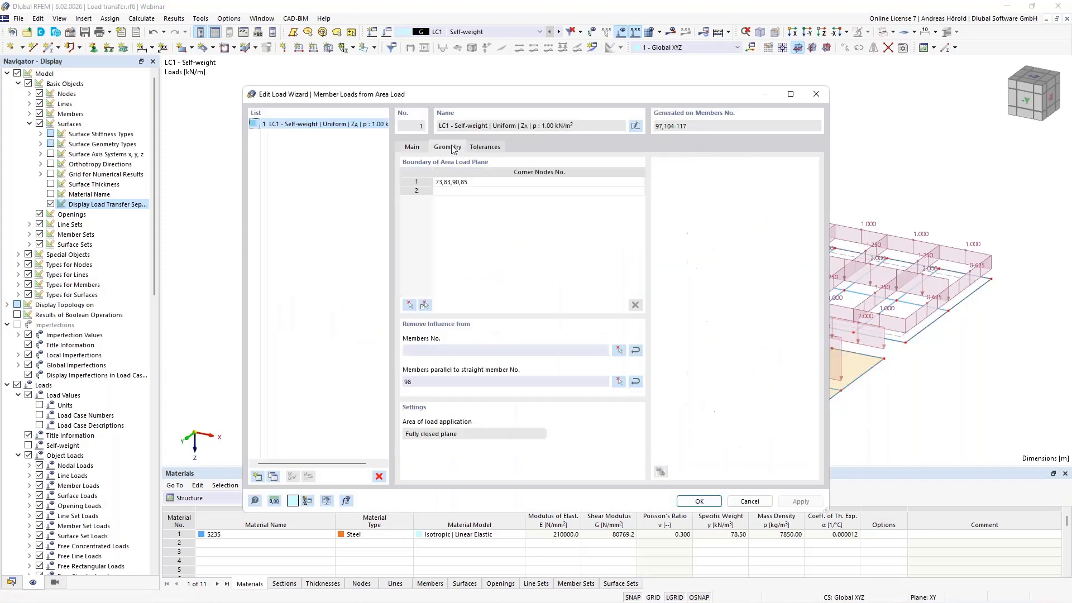
pyautogui.moveTo(429, 381); pyautogui.dragTo(384, 380)
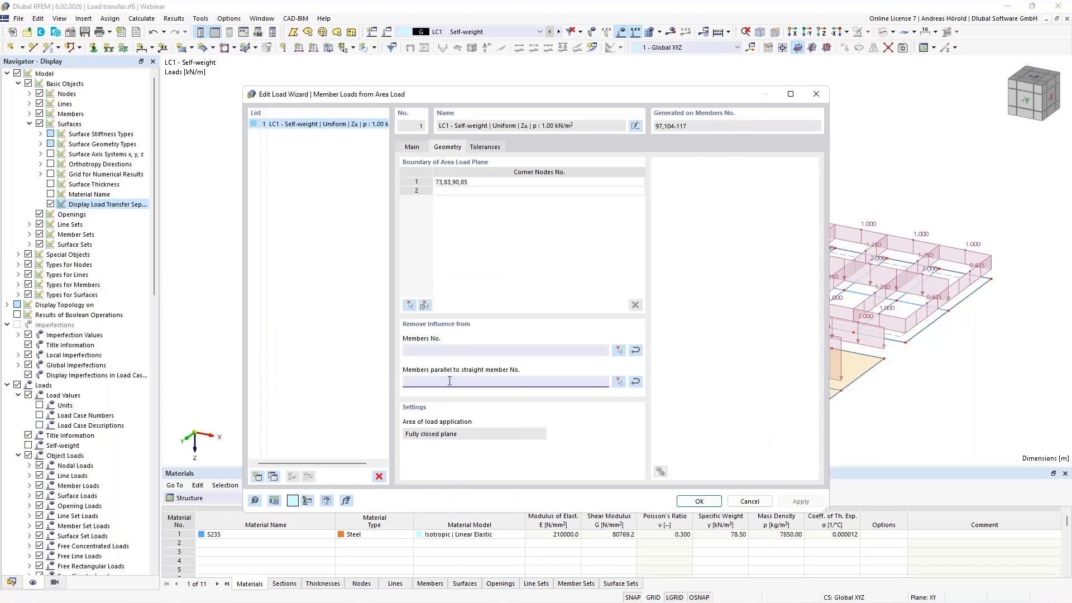
pyautogui.click(699, 502)
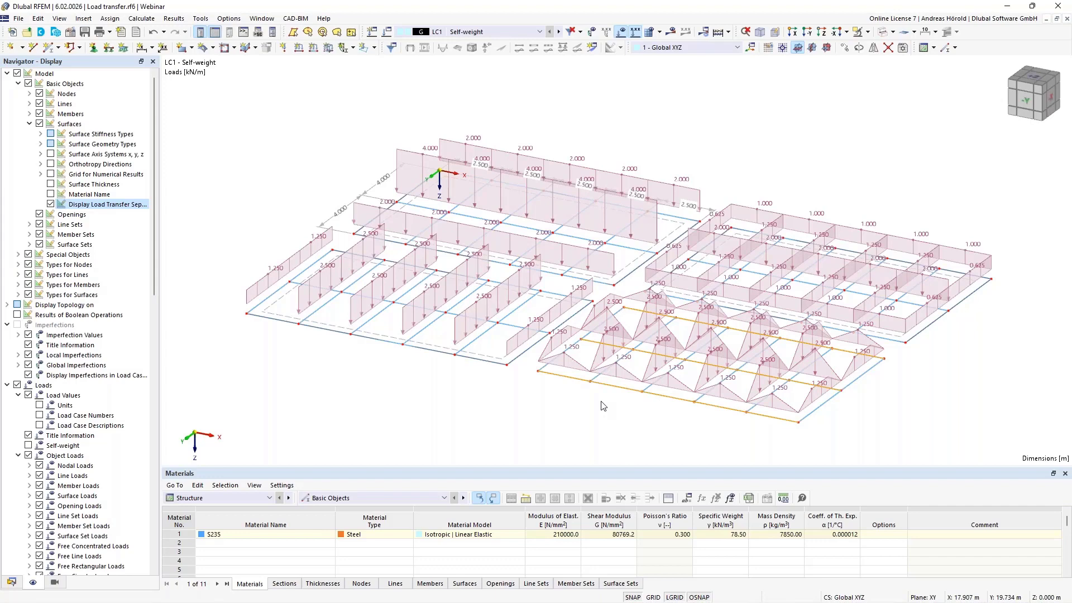
# - Create a printout report with the default items, set its language to French and look through the translated pages
pyautogui.click(121, 33)
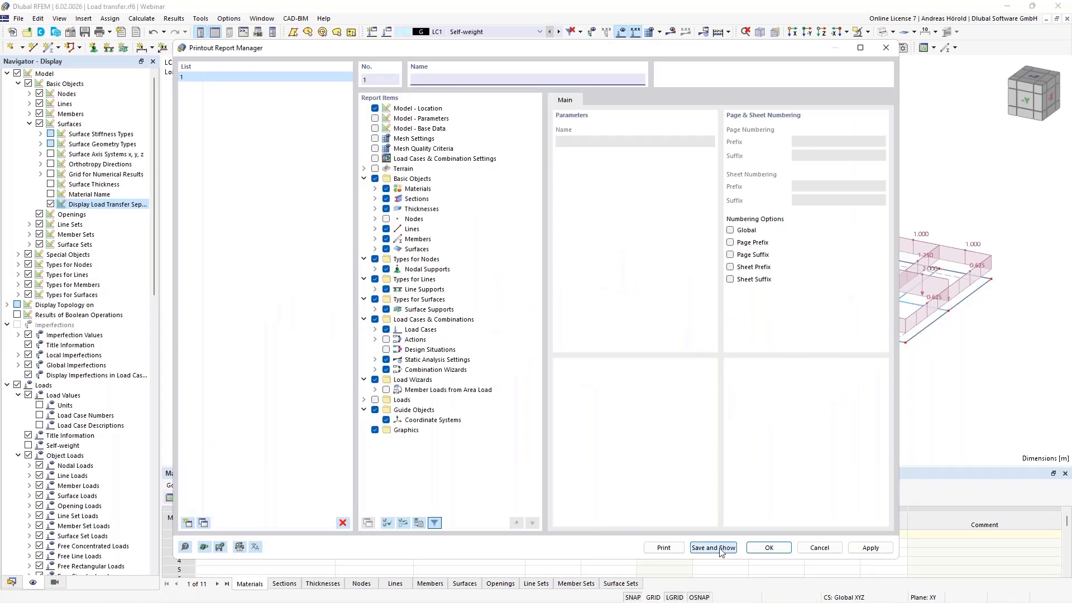
pyautogui.click(720, 548)
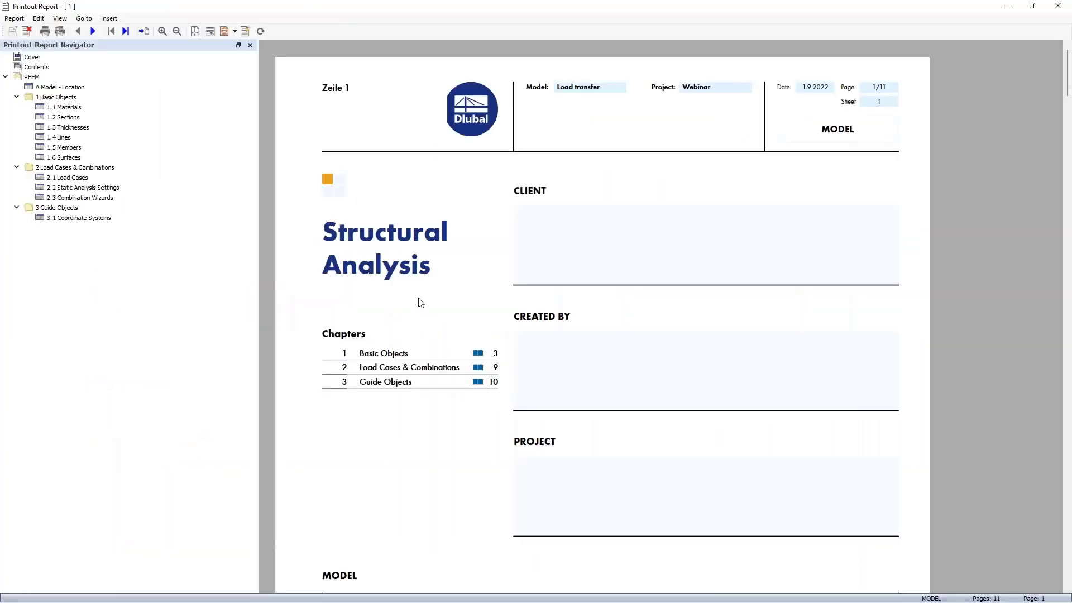
pyautogui.click(40, 20)
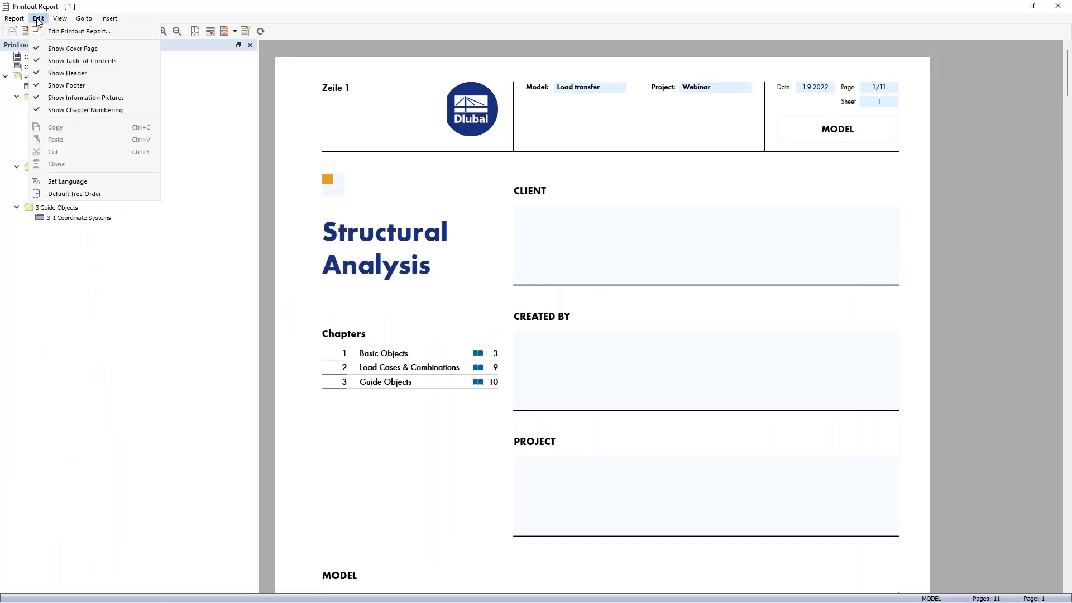
pyautogui.click(99, 183)
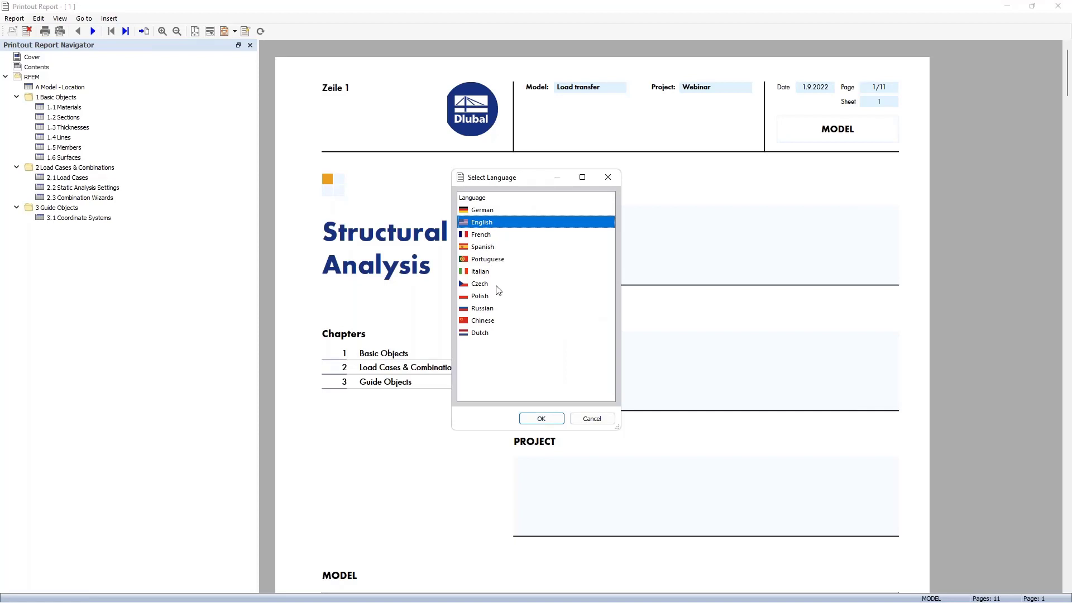
pyautogui.click(481, 239)
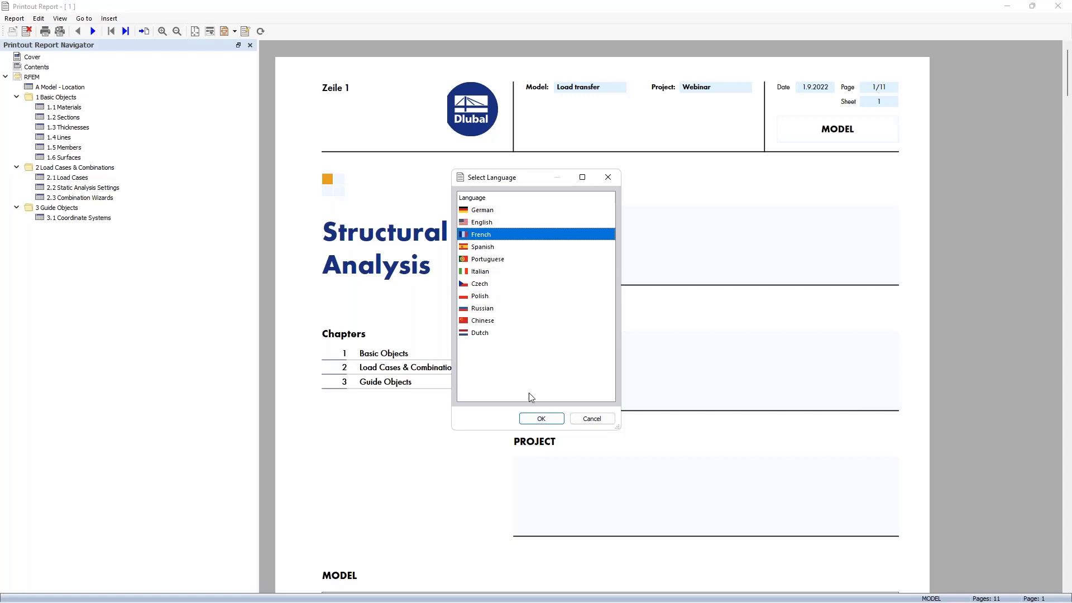
pyautogui.click(541, 419)
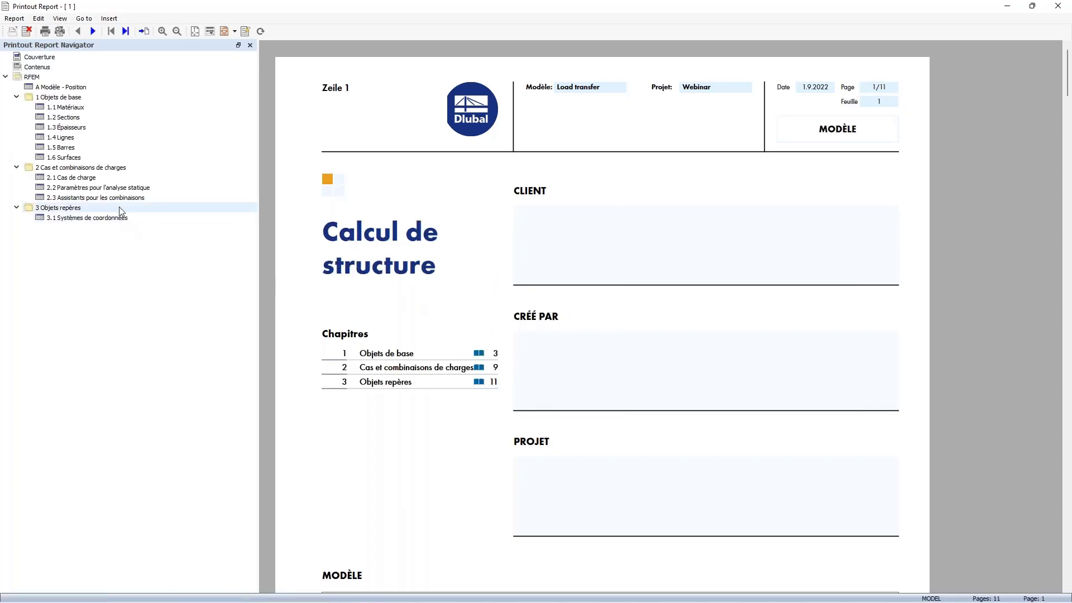
pyautogui.scroll(-8, 479, 372)
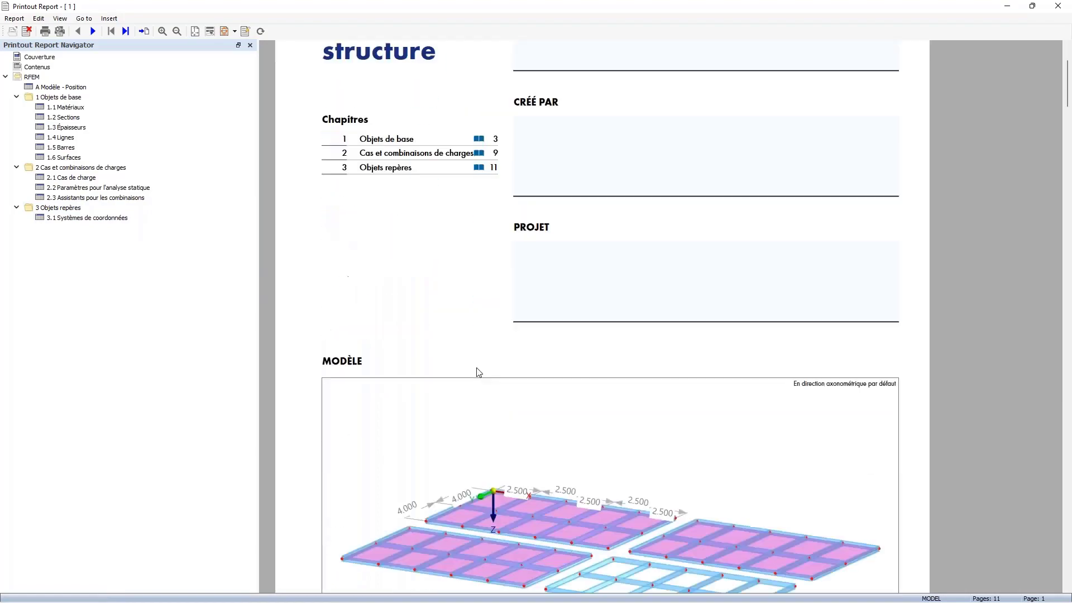
pyautogui.scroll(-10, 479, 372)
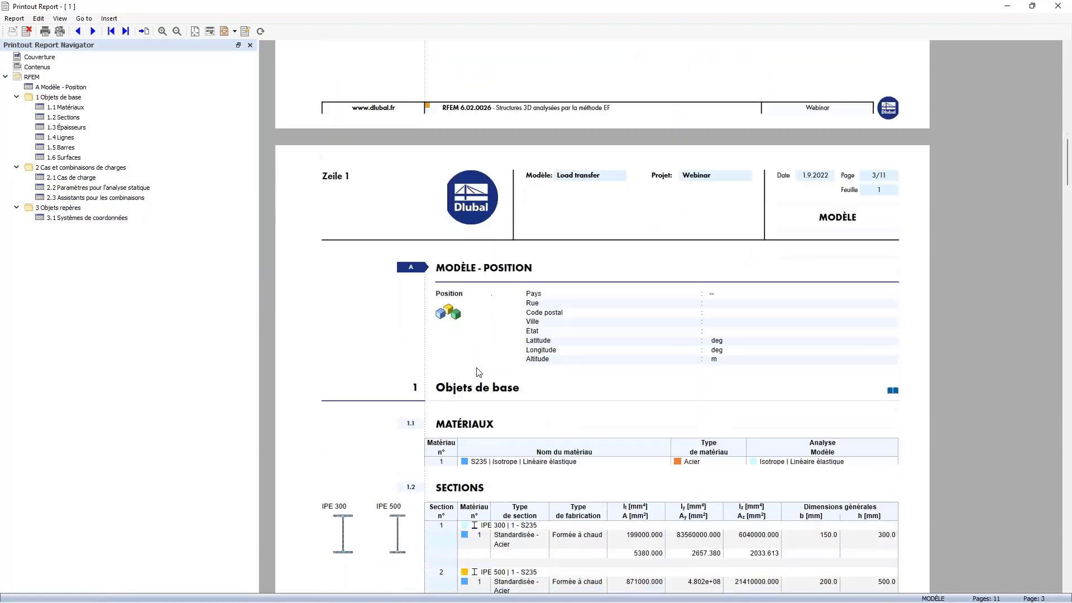
pyautogui.scroll(-10, 478, 372)
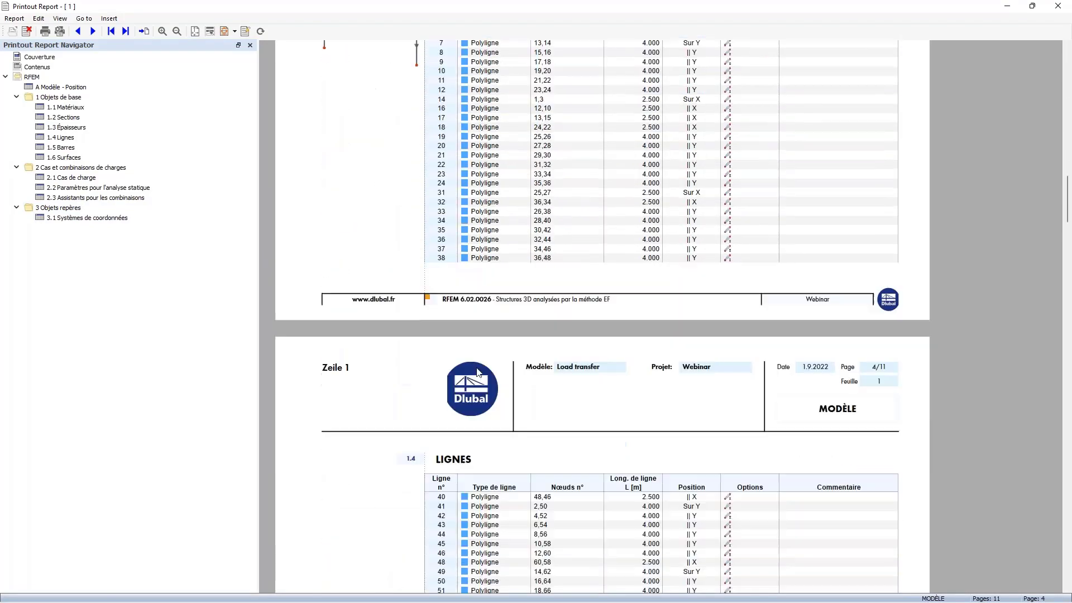
pyautogui.scroll(-2, 477, 370)
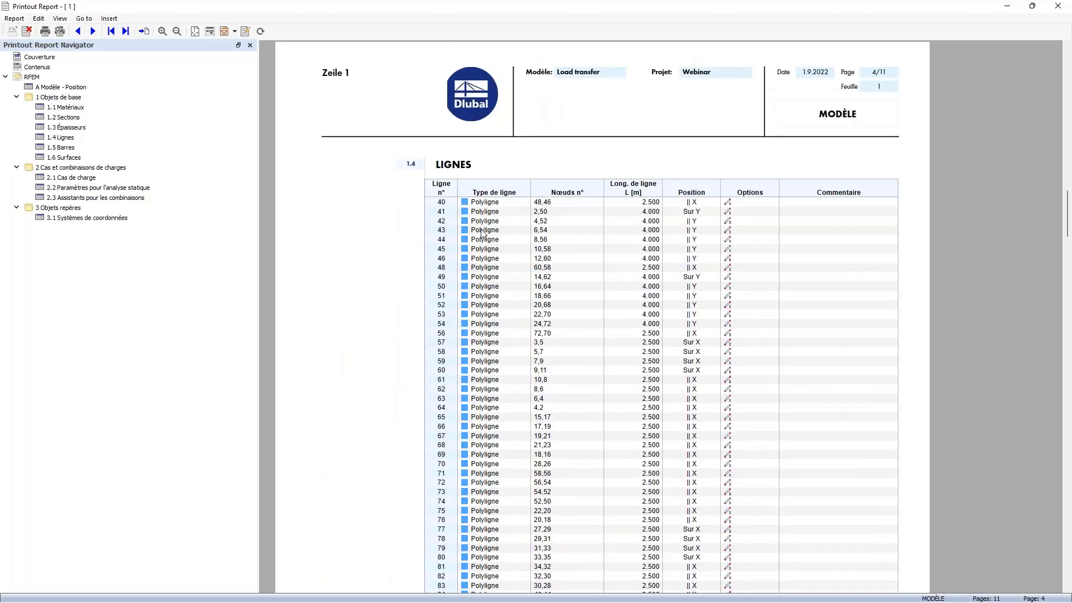
# - Set the printout report's language back to English
pyautogui.click(39, 19)
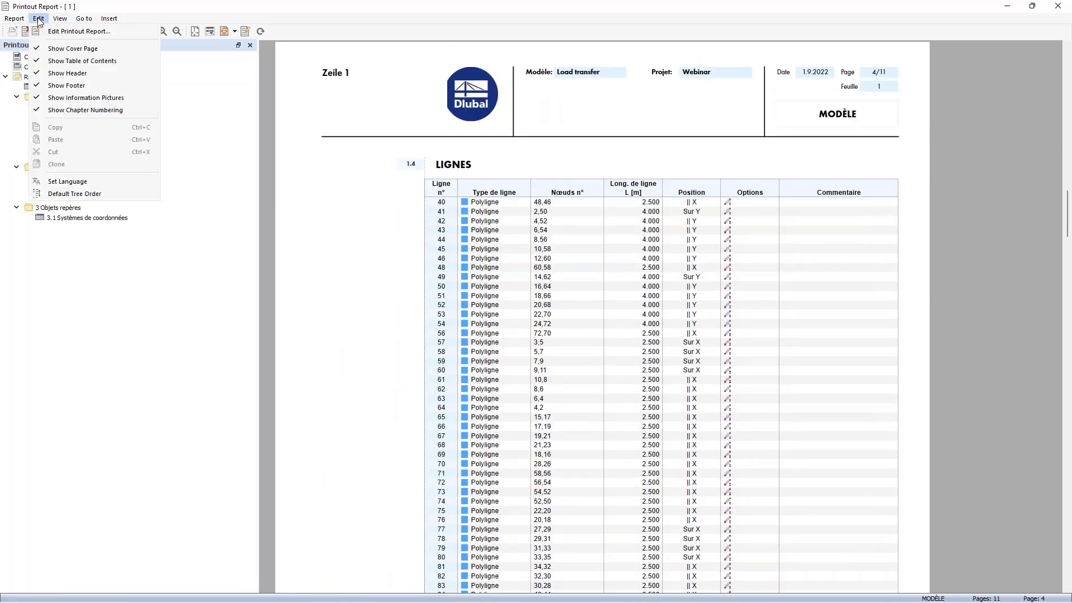
pyautogui.click(84, 181)
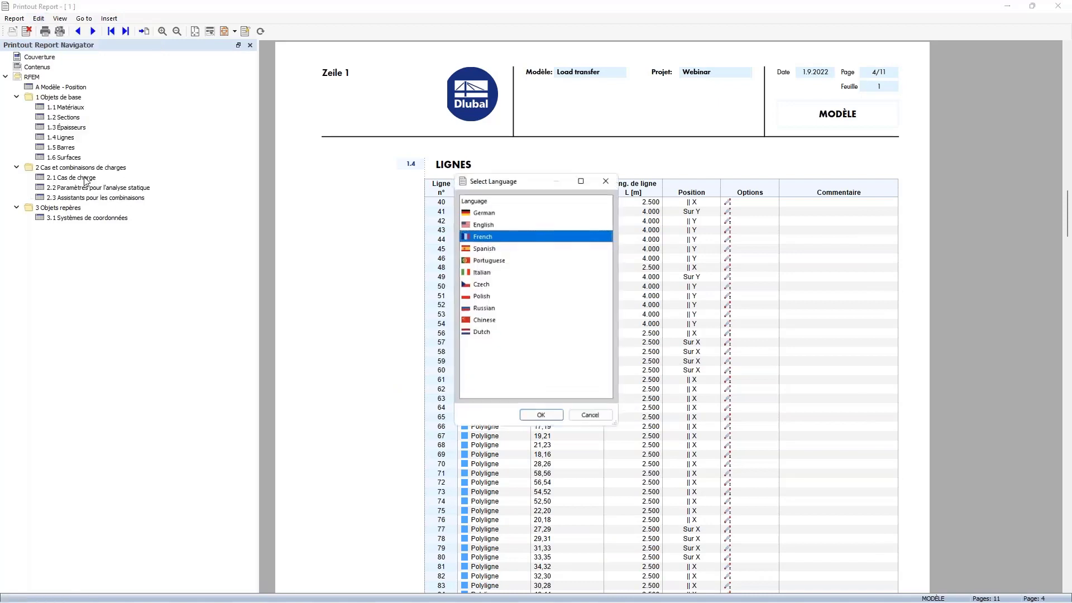
pyautogui.click(483, 222)
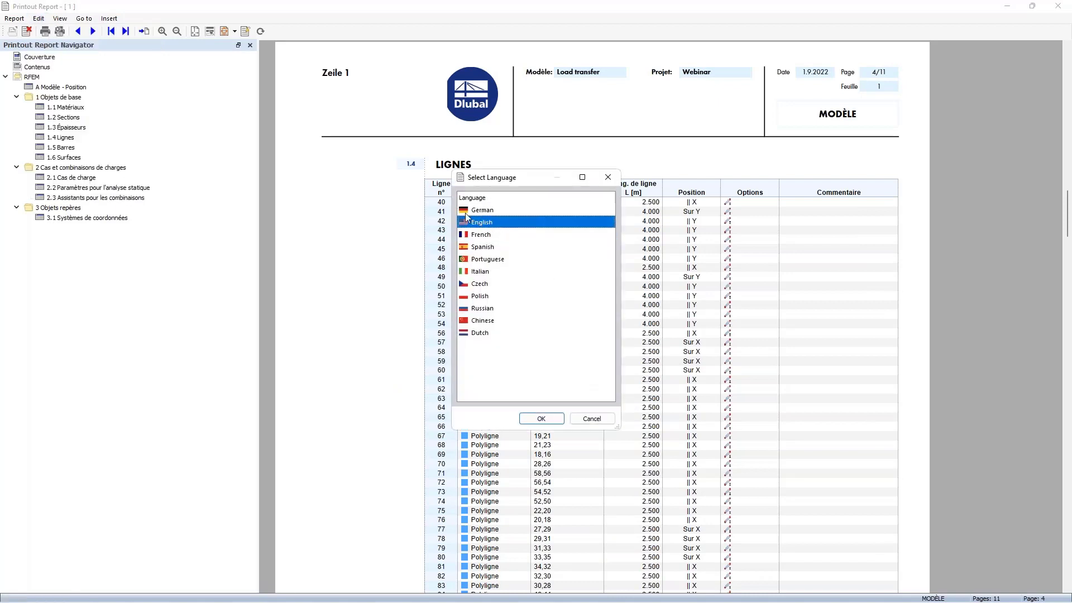
pyautogui.click(539, 422)
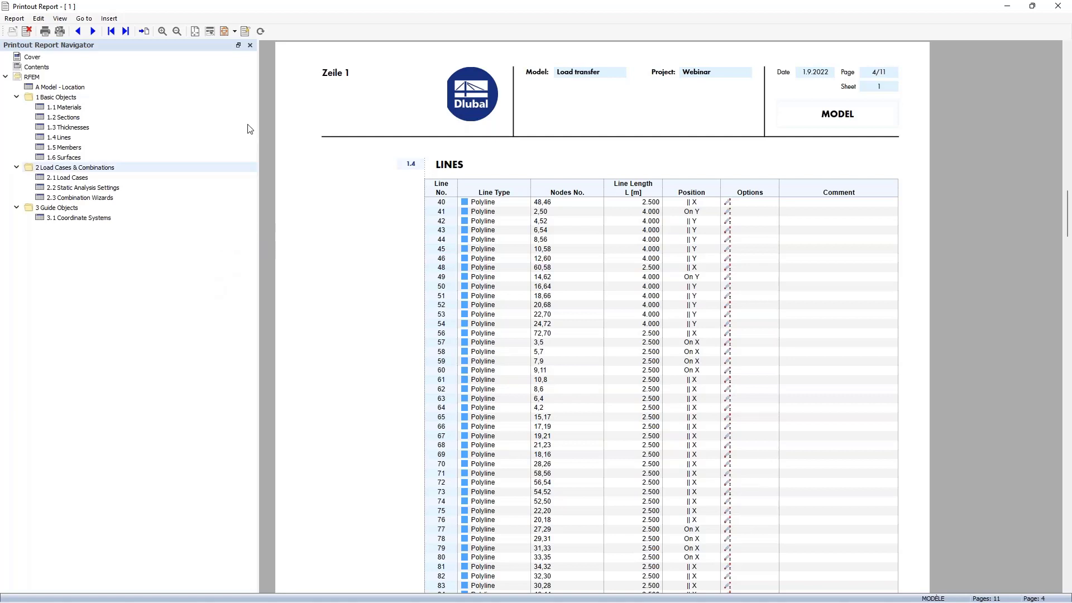
# - Select Connection.pdf from the Downloads folder as a PDF to insert into the printout report
pyautogui.click(108, 21)
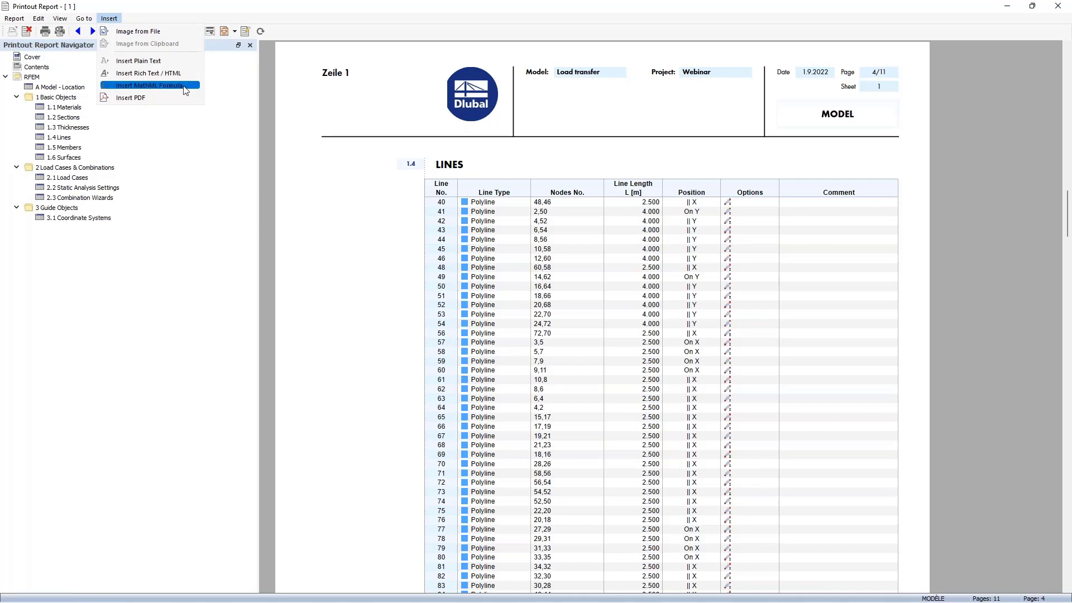
pyautogui.click(152, 101)
pyautogui.scroll(3, 95, 97)
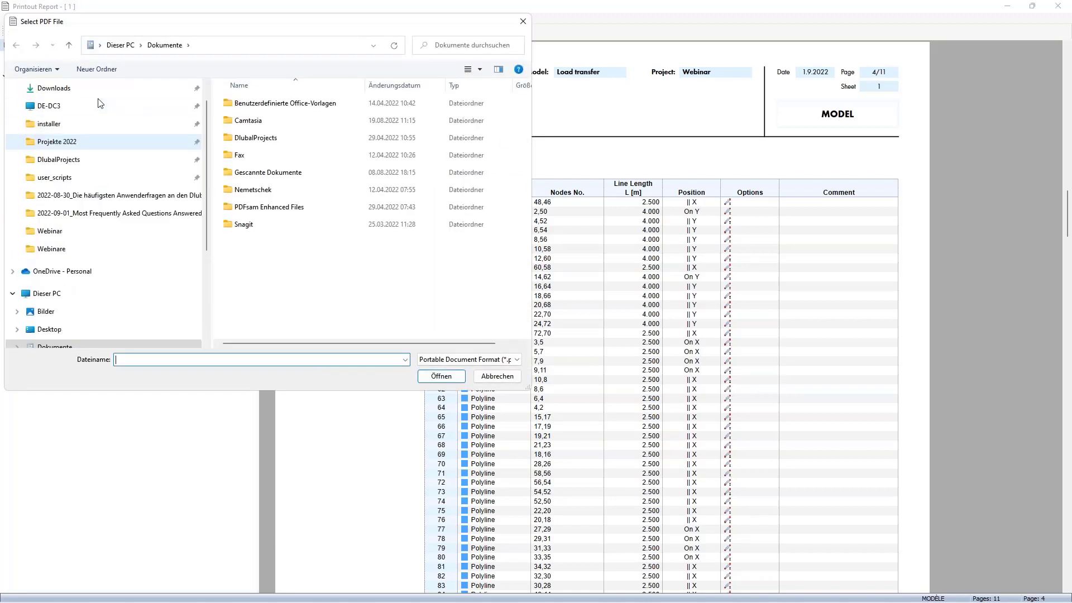
pyautogui.click(56, 88)
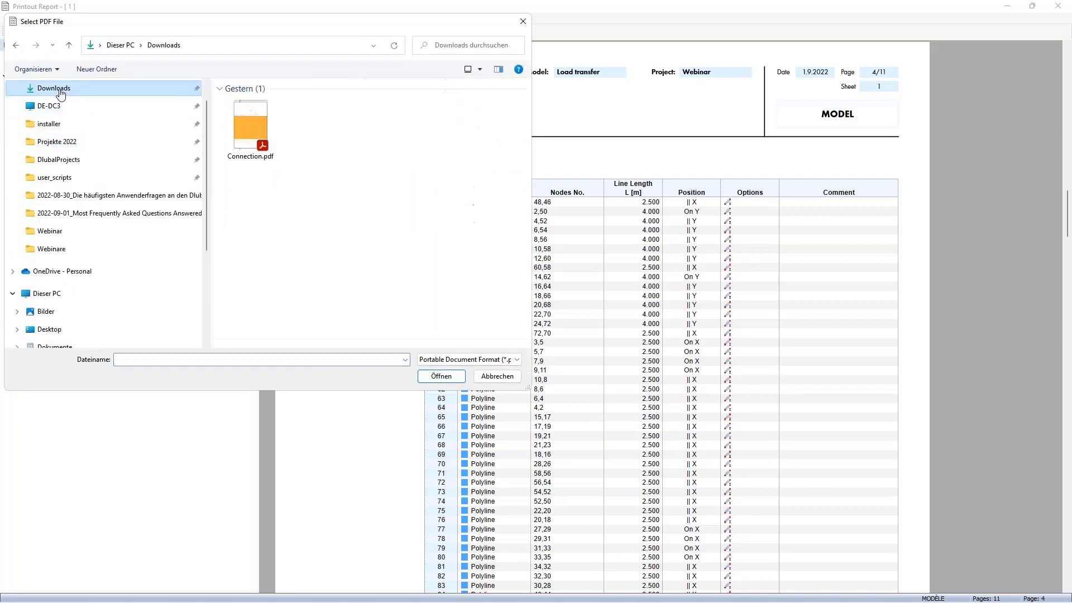
pyautogui.click(246, 125)
pyautogui.click(441, 376)
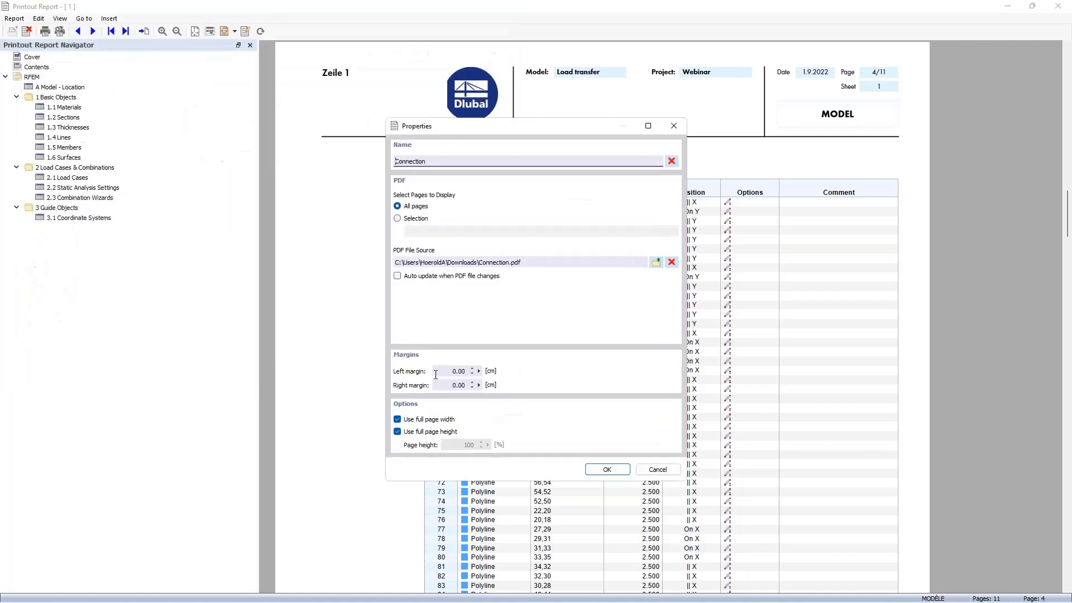
pyautogui.click(398, 219)
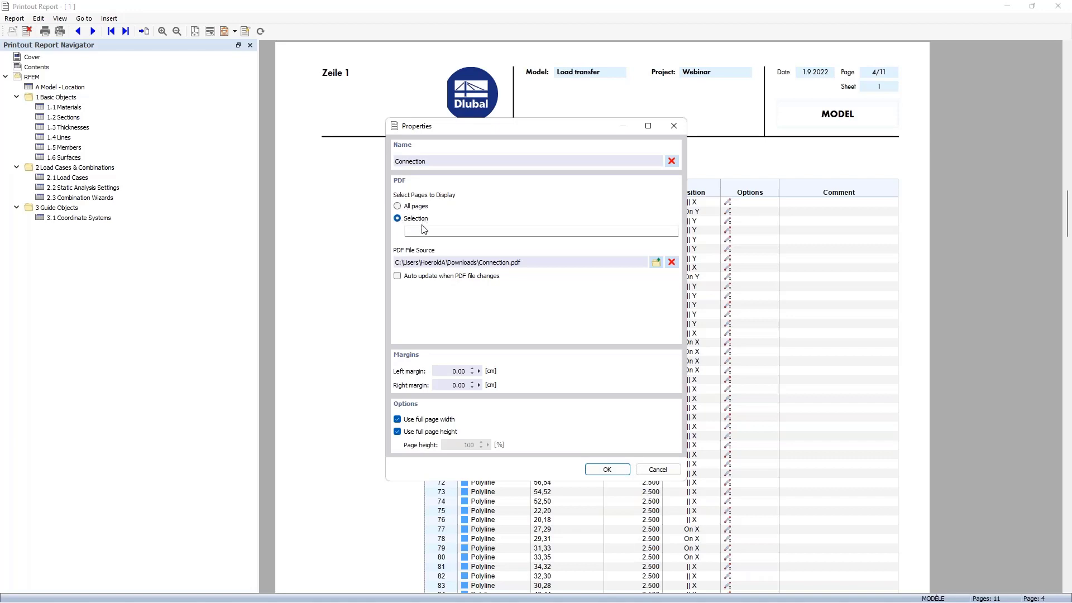
pyautogui.click(422, 230)
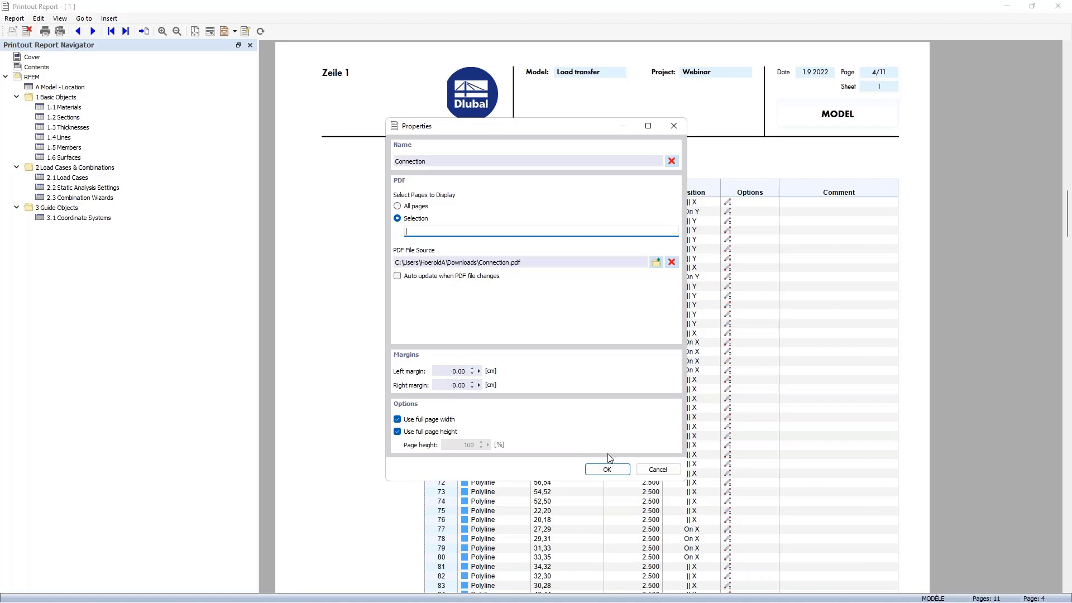
pyautogui.click(600, 470)
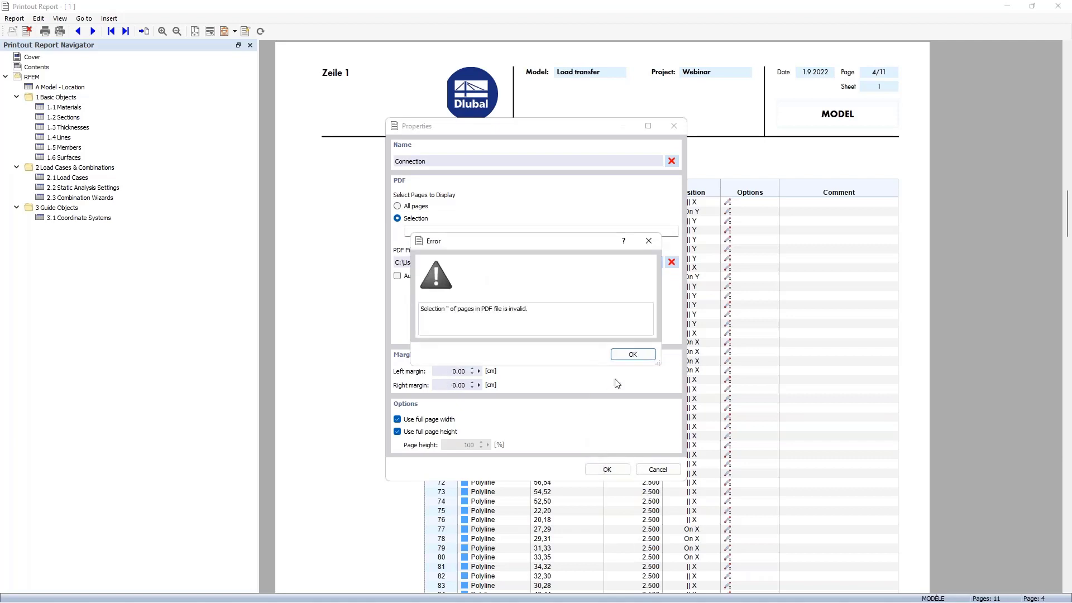
pyautogui.click(633, 356)
# - Insert the Connection PDF into the report with all of its pages displayed
pyautogui.click(397, 207)
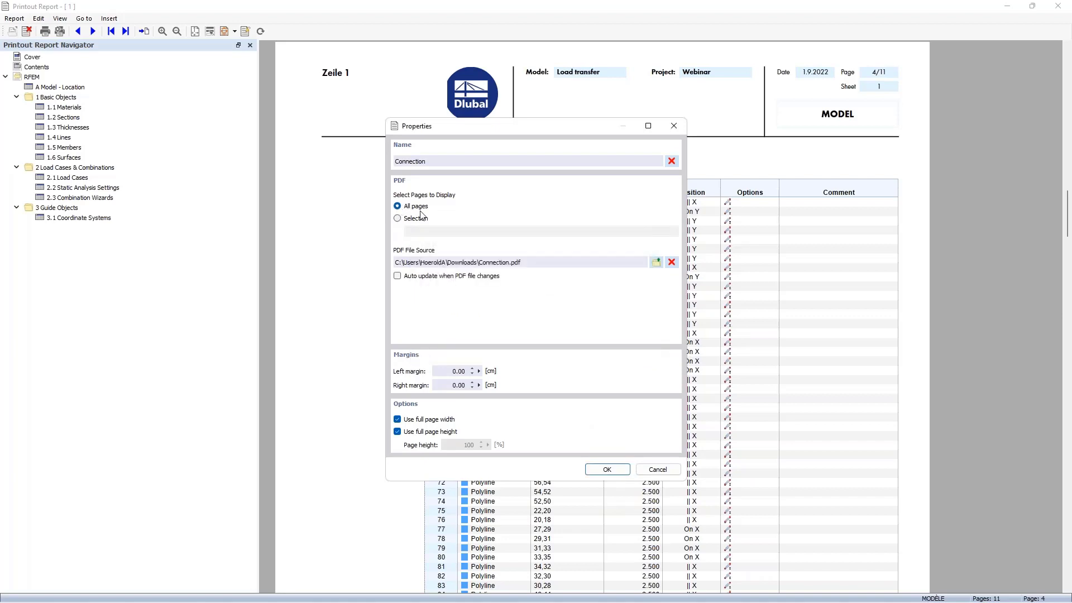
pyautogui.click(607, 469)
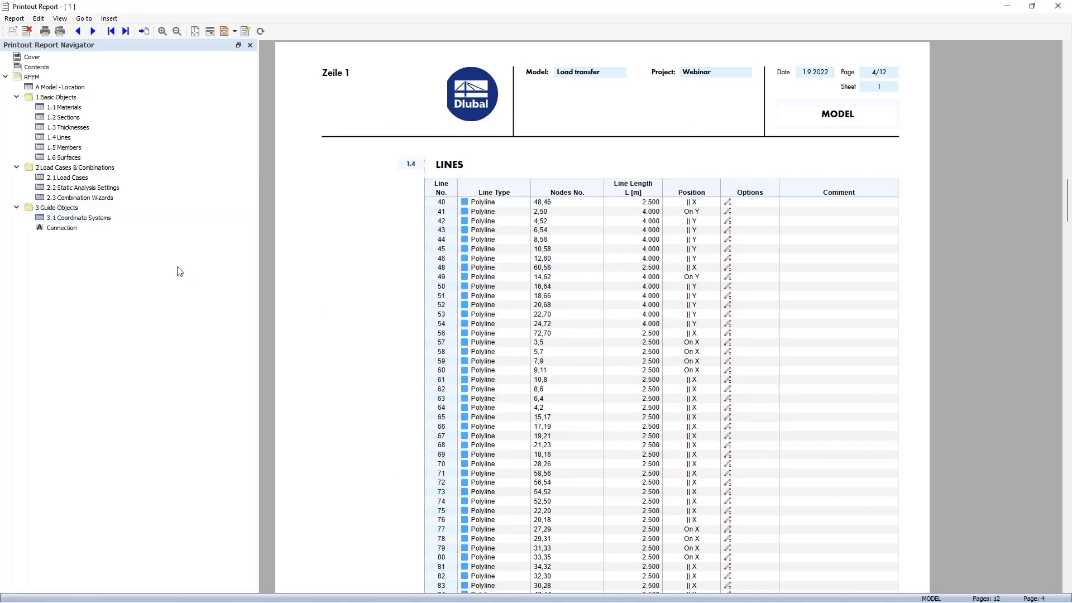
# - Move the Connection item out of Guide Objects into the Basic Objects chapter, placing it directly after Materials
pyautogui.click(61, 228)
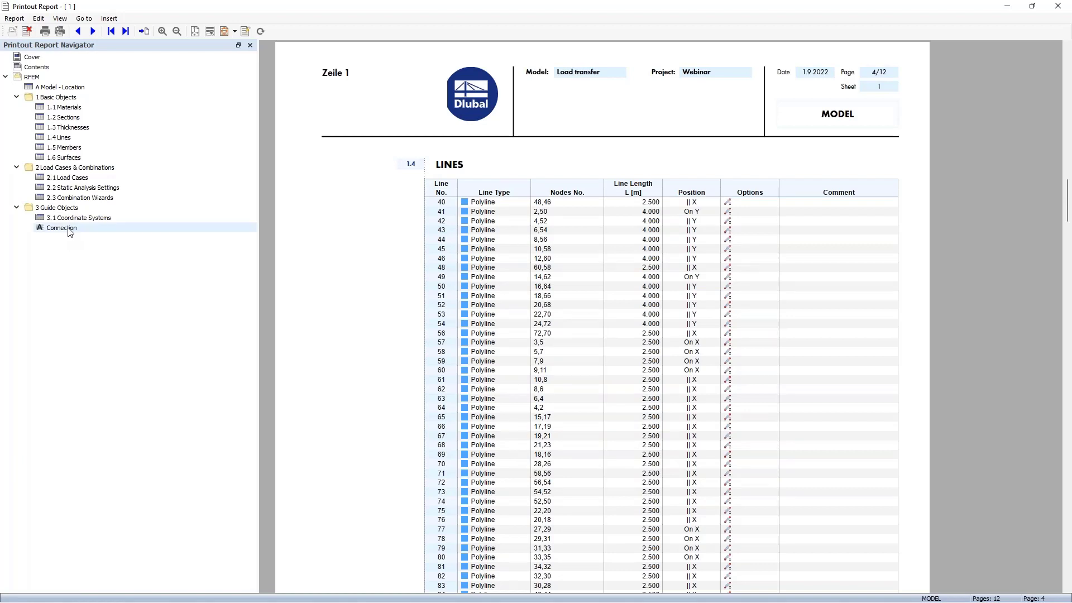
pyautogui.moveTo(62, 228); pyautogui.dragTo(74, 144)
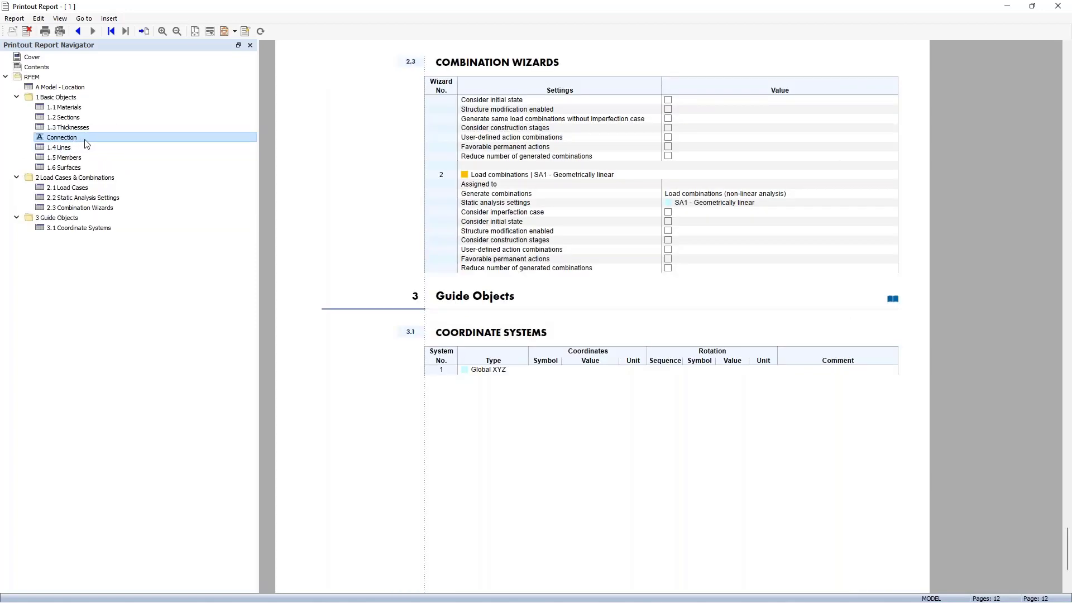
pyautogui.rightClick(142, 141)
pyautogui.moveTo(223, 159)
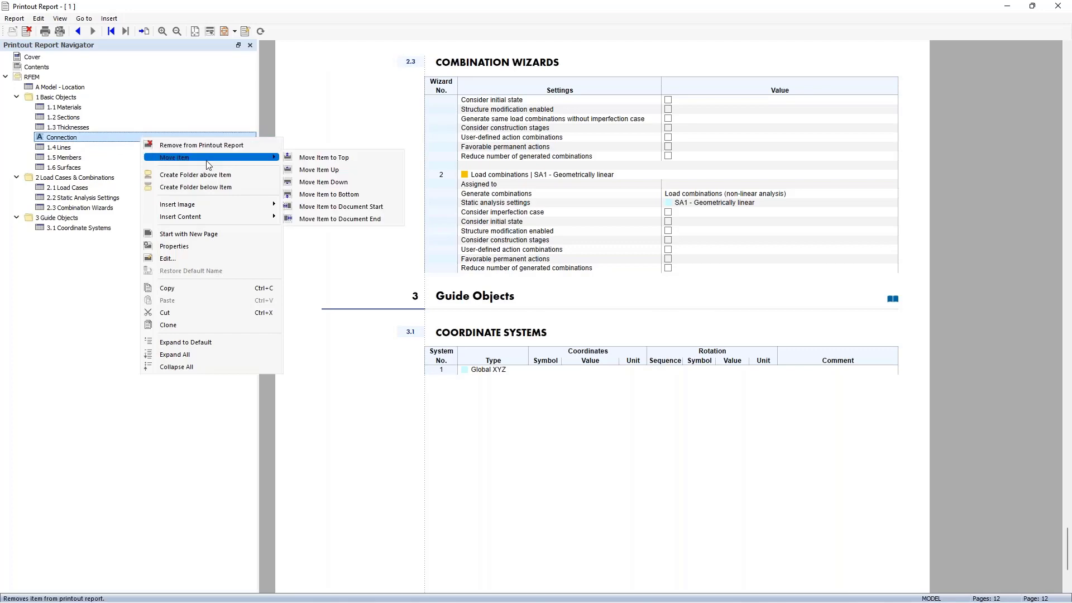
pyautogui.click(310, 169)
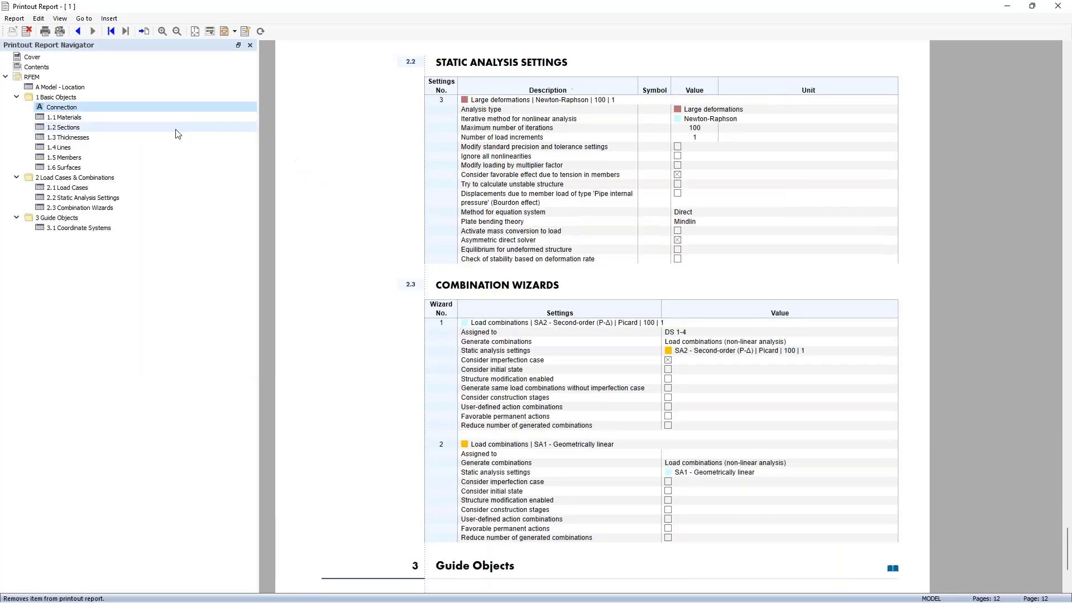
pyautogui.rightClick(165, 112)
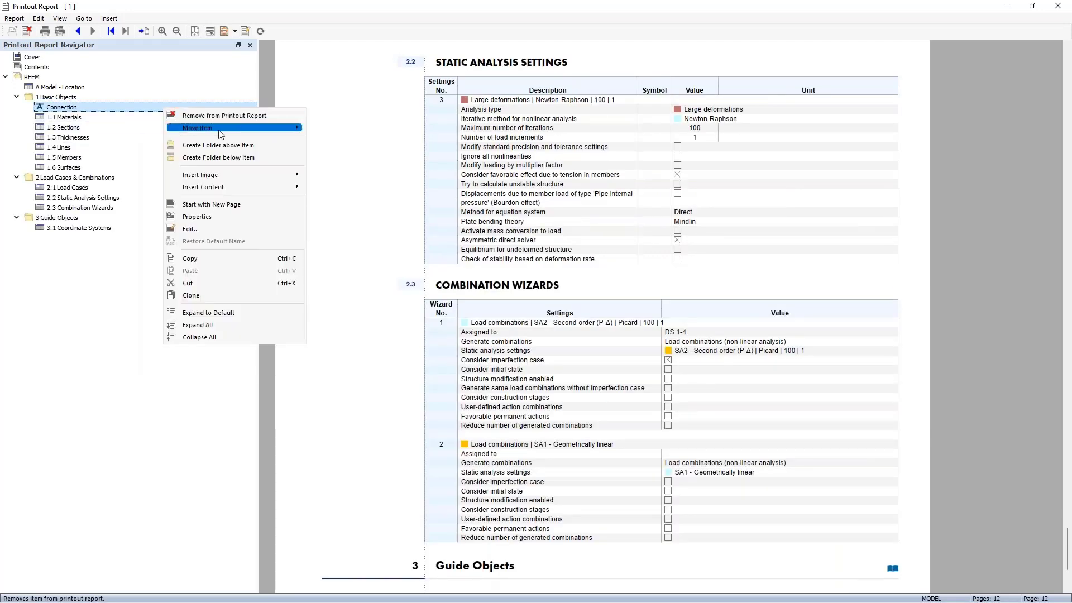
pyautogui.moveTo(230, 127)
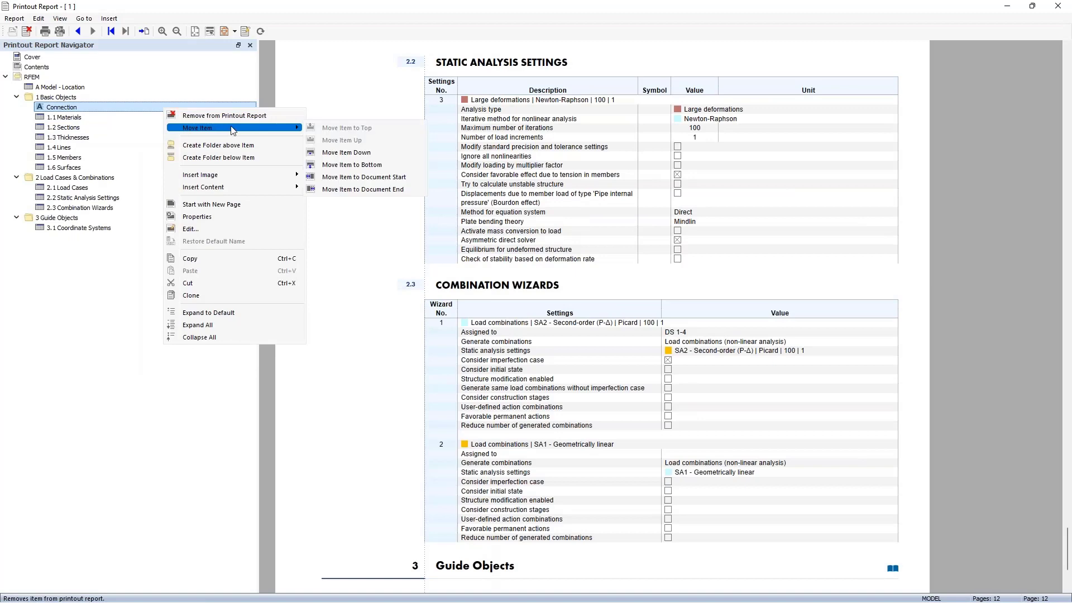
pyautogui.click(357, 152)
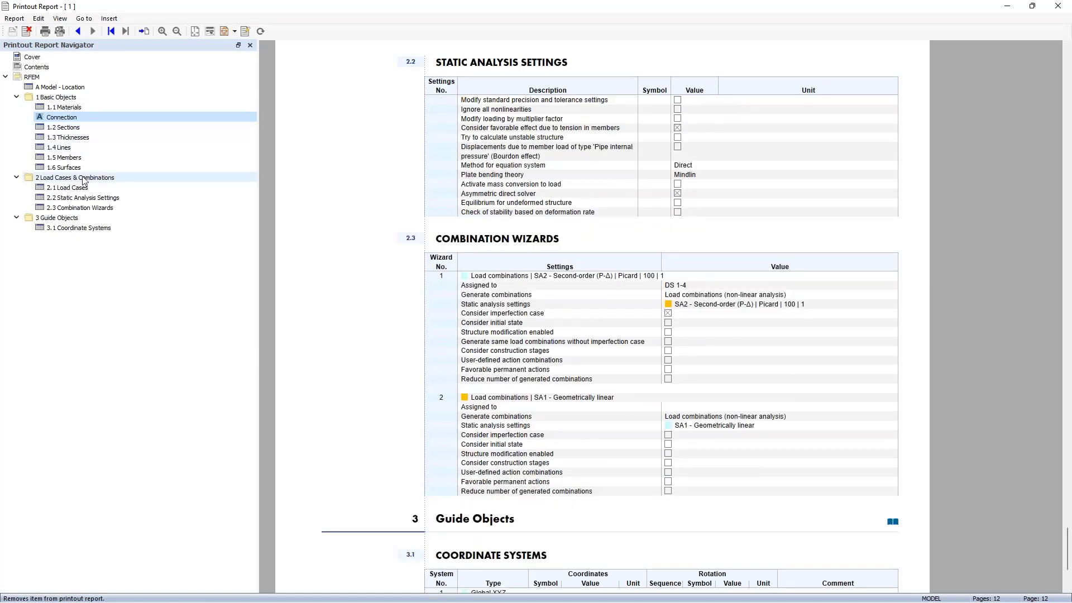
# - Move the Lines section ahead of Thicknesses in the Basic Objects chapter and close the printout report
pyautogui.click(62, 148)
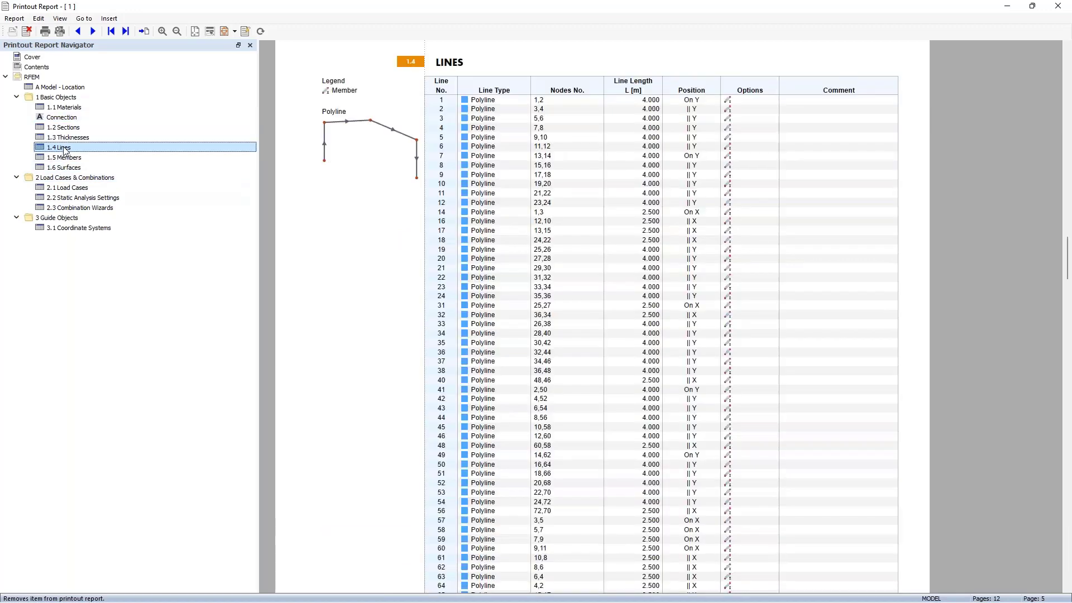
pyautogui.rightClick(133, 146)
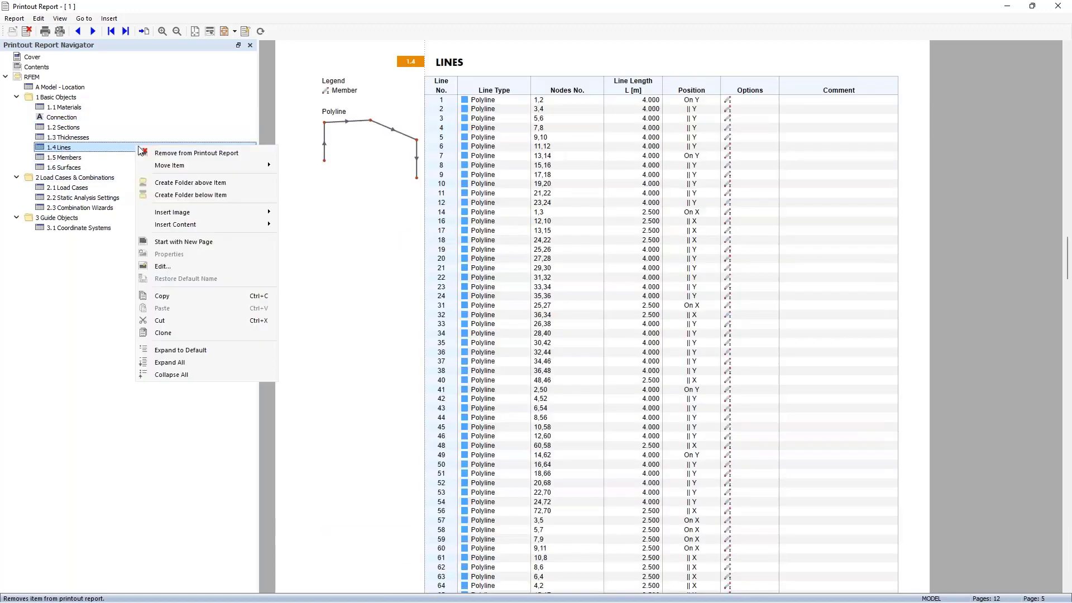
pyautogui.moveTo(87, 148); pyautogui.dragTo(91, 137)
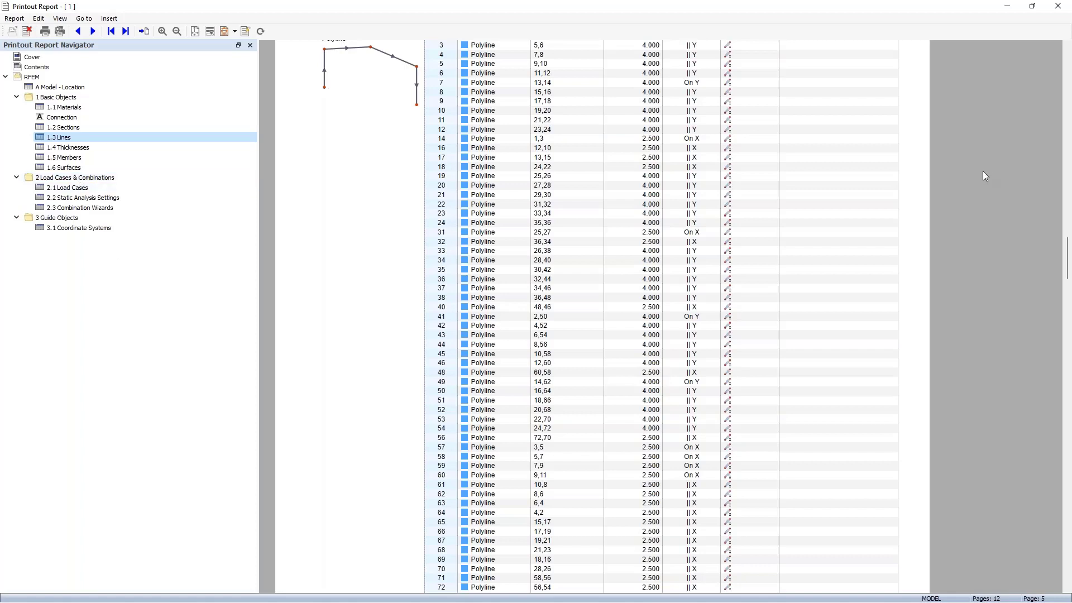
pyautogui.click(1060, 7)
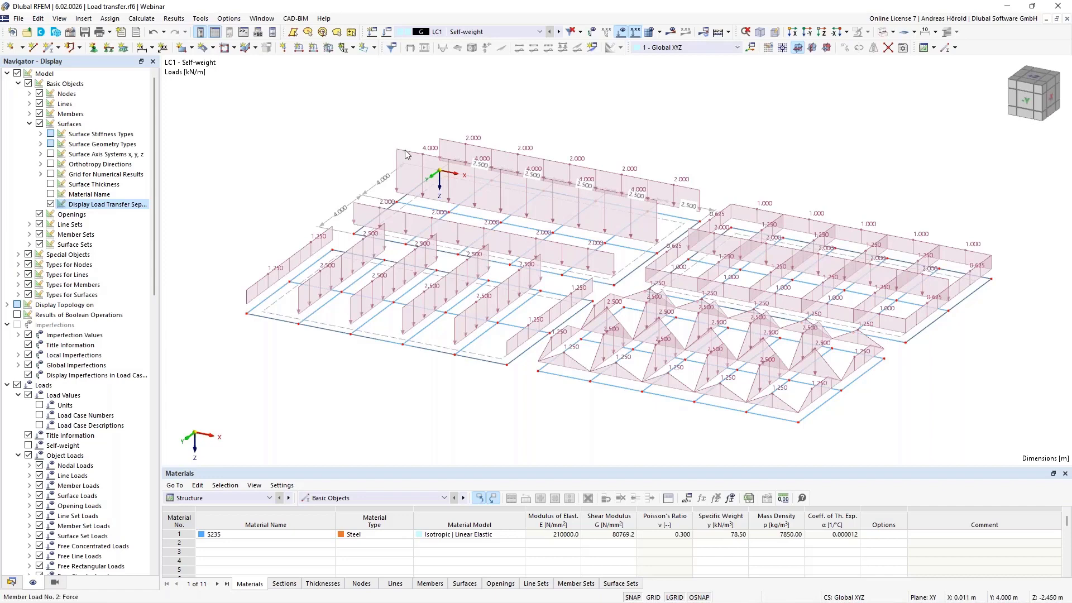
# - Turn off the separate display of load transfer for the surfaces and of the member loads generated from the area load
pyautogui.rightClick(454, 253)
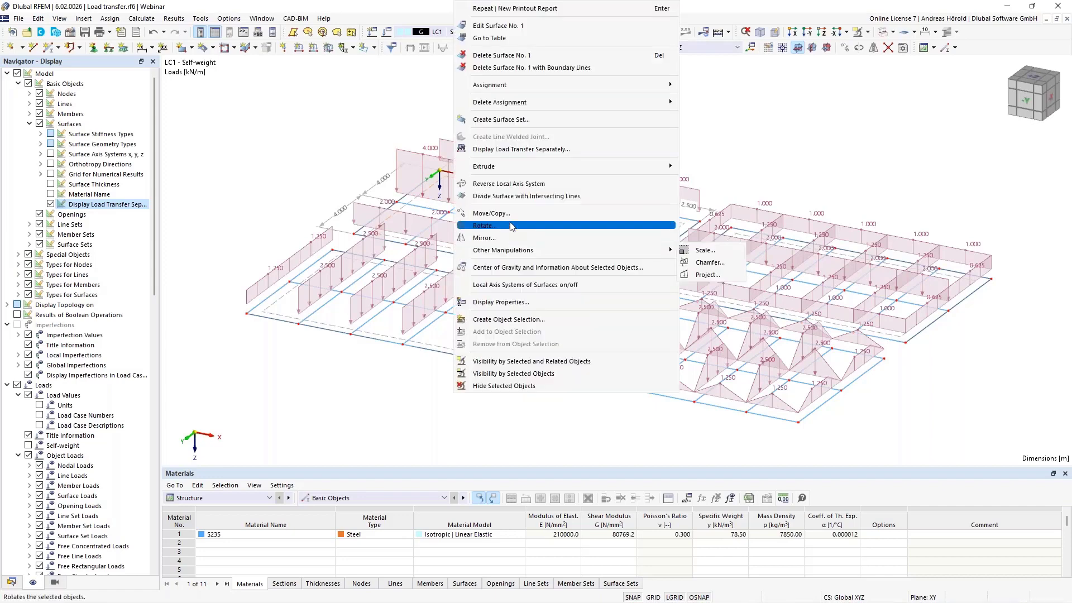
pyautogui.click(520, 149)
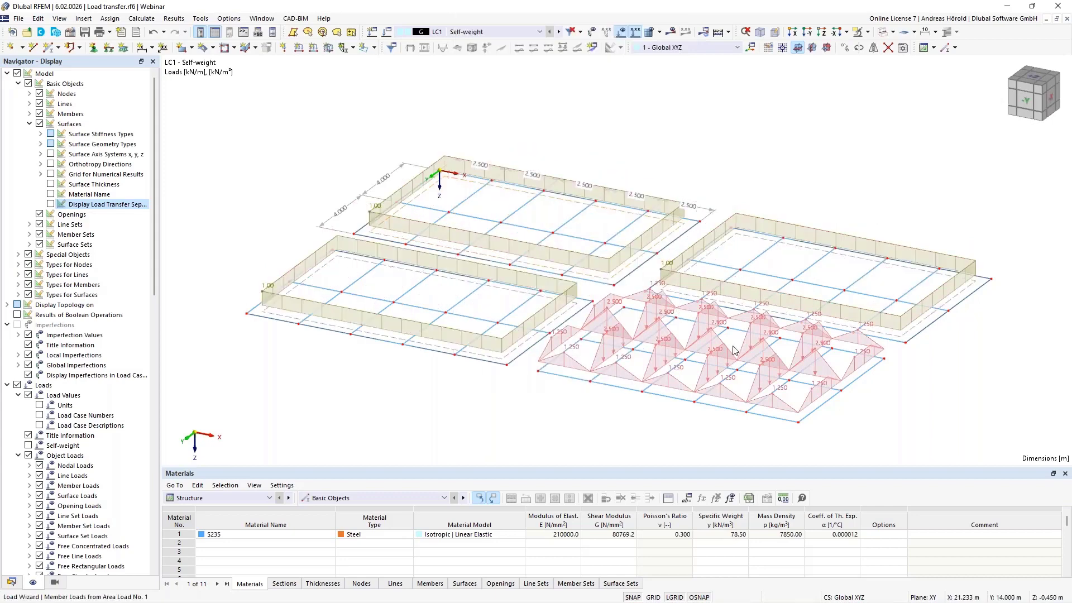
pyautogui.rightClick(712, 311)
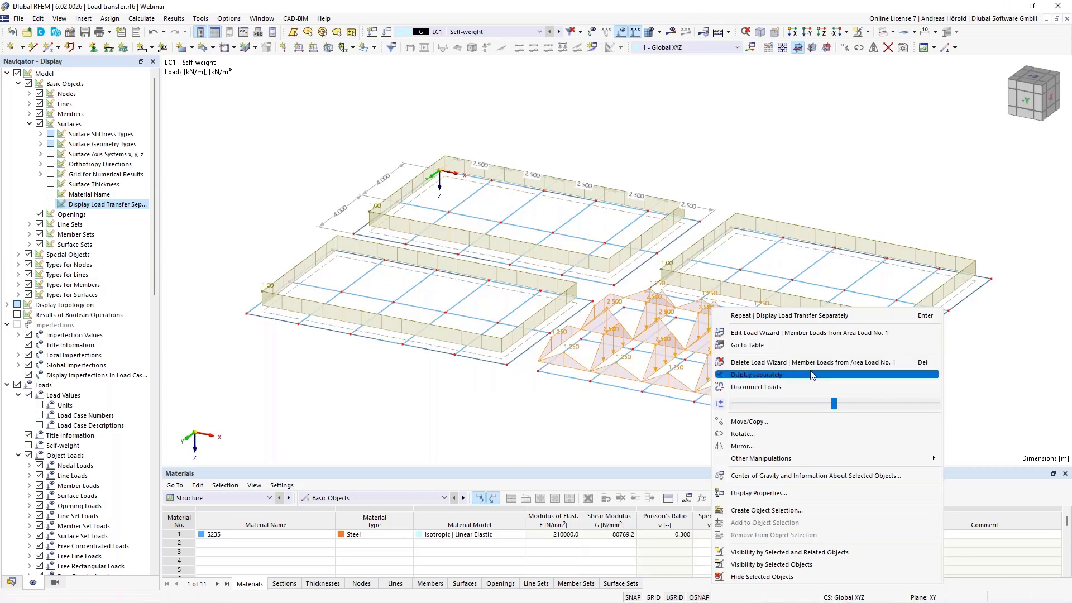
pyautogui.click(802, 375)
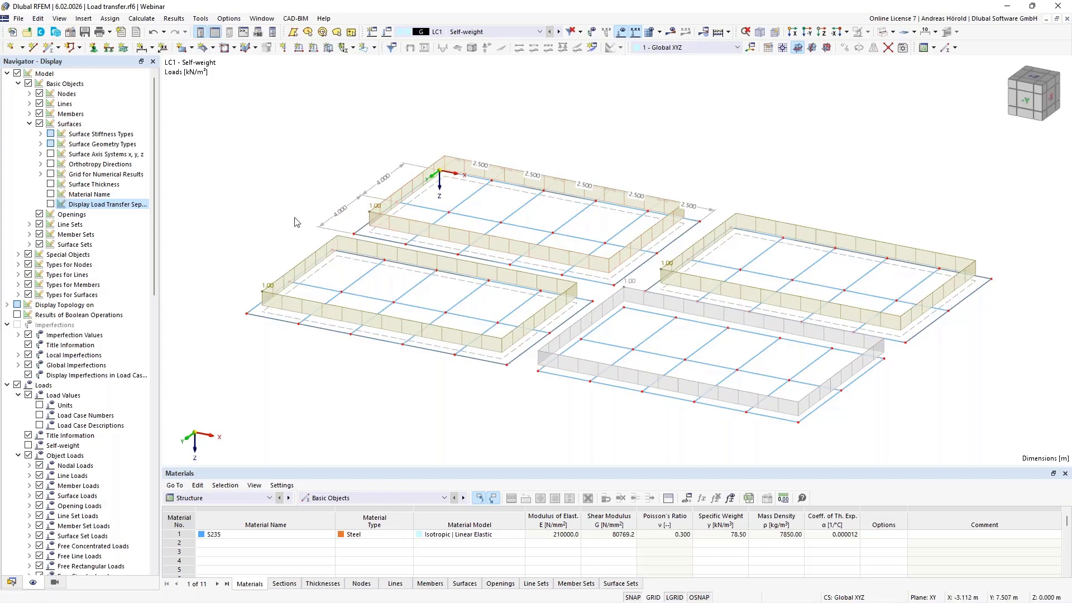
# - Open load case LC1 - Self-weight for editing and look through the available static analysis settings
pyautogui.click(13, 581)
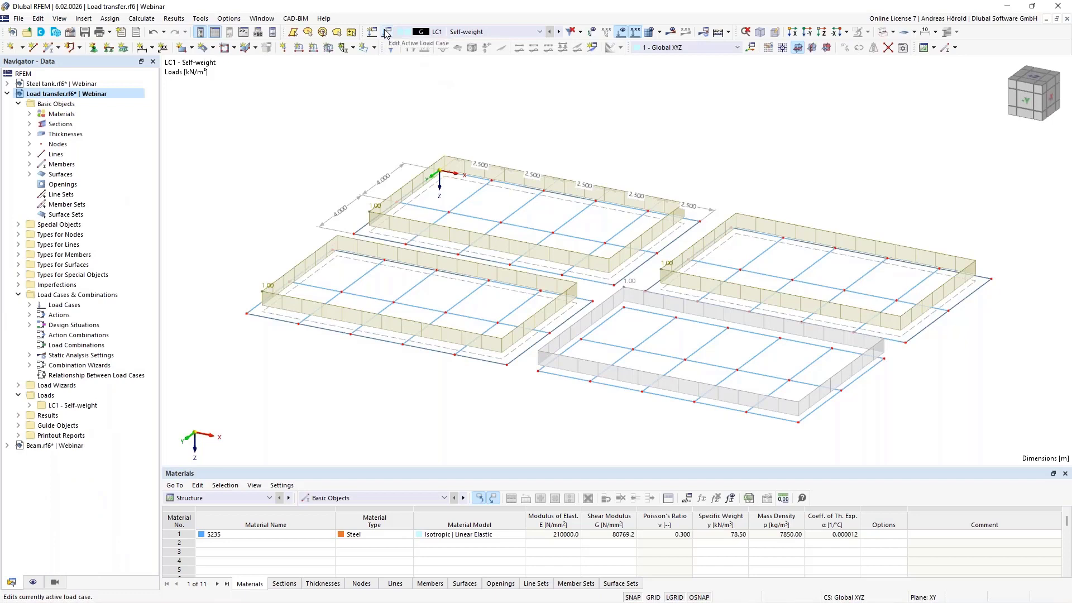
pyautogui.click(29, 305)
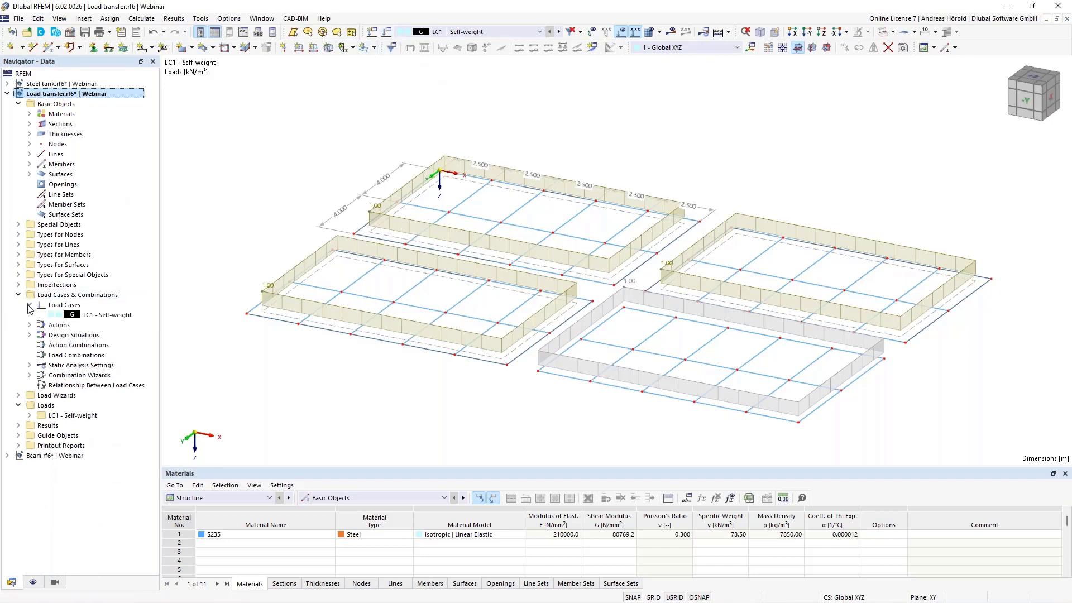
pyautogui.click(91, 316)
pyautogui.doubleClick(91, 316)
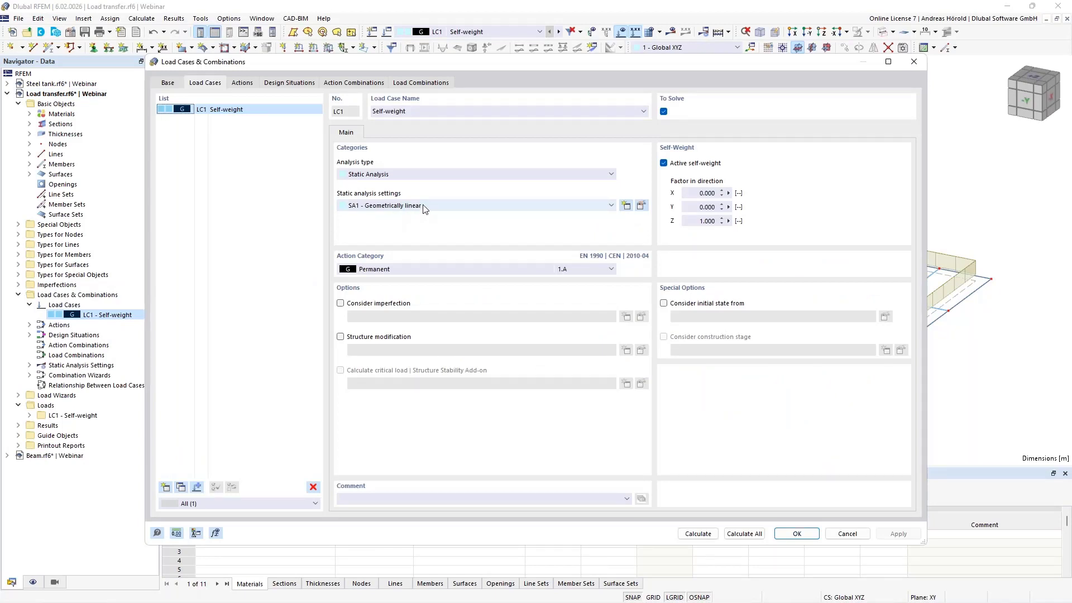
pyautogui.click(423, 207)
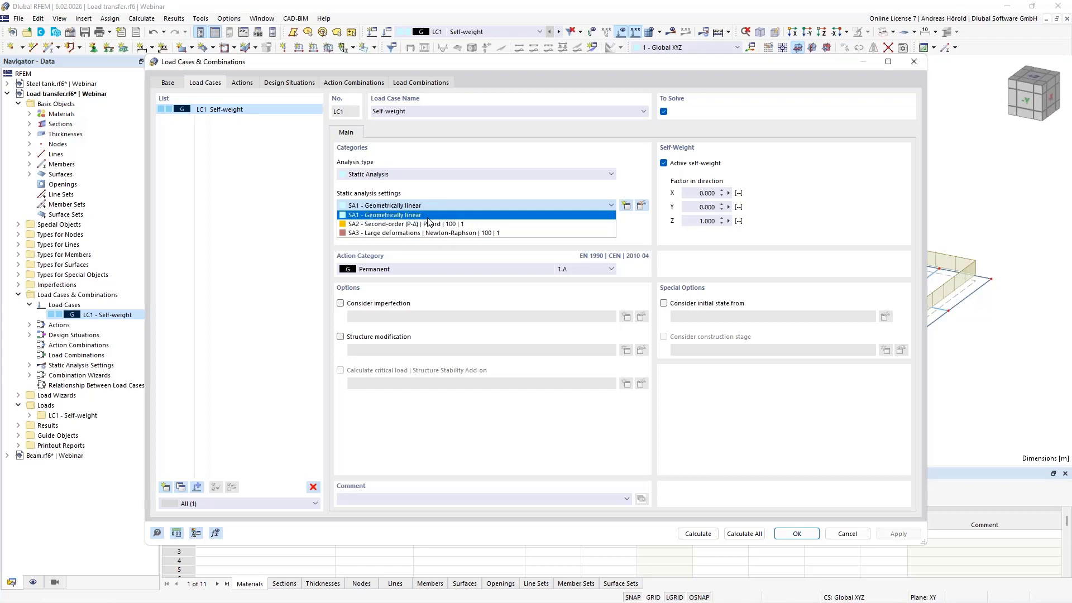
pyautogui.click(438, 191)
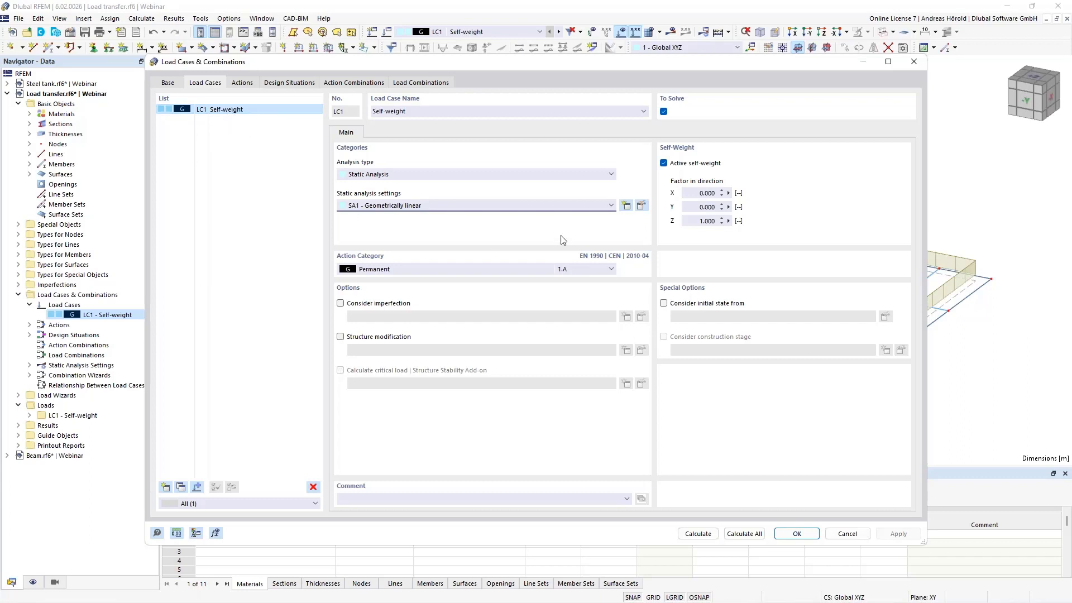
pyautogui.click(413, 208)
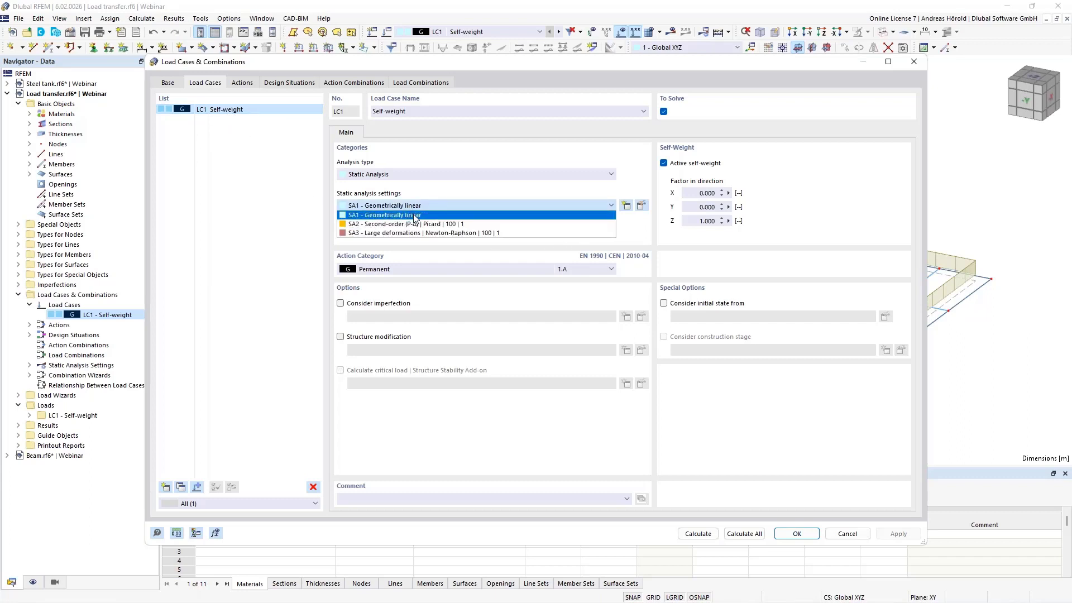
pyautogui.click(508, 215)
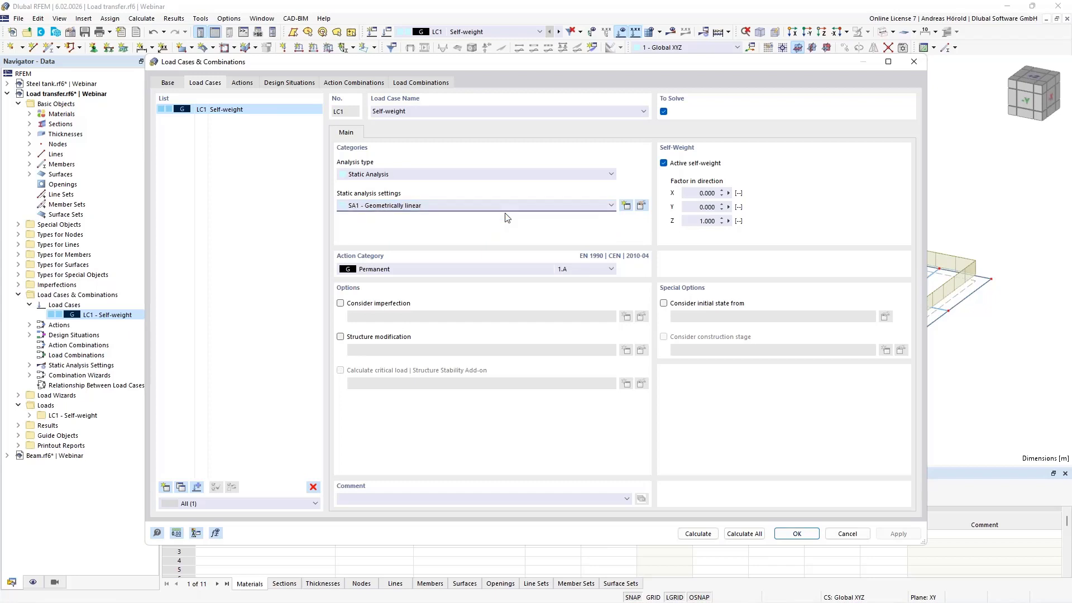
# - Copy the geometrically linear static analysis settings and modify the loading in the copy by a multiplier factor k of 2
pyautogui.click(641, 206)
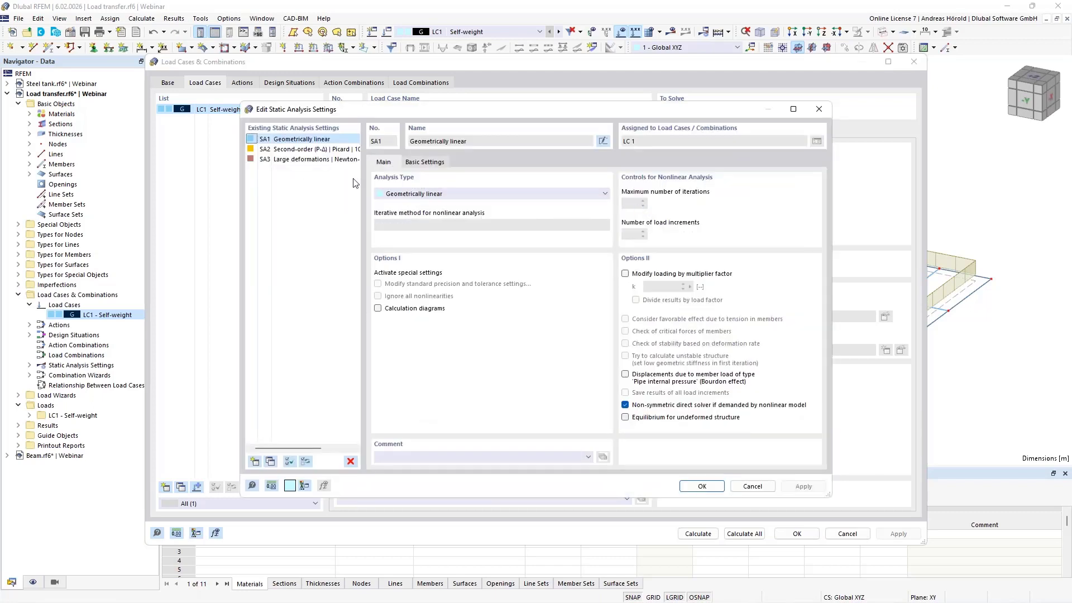
pyautogui.click(270, 462)
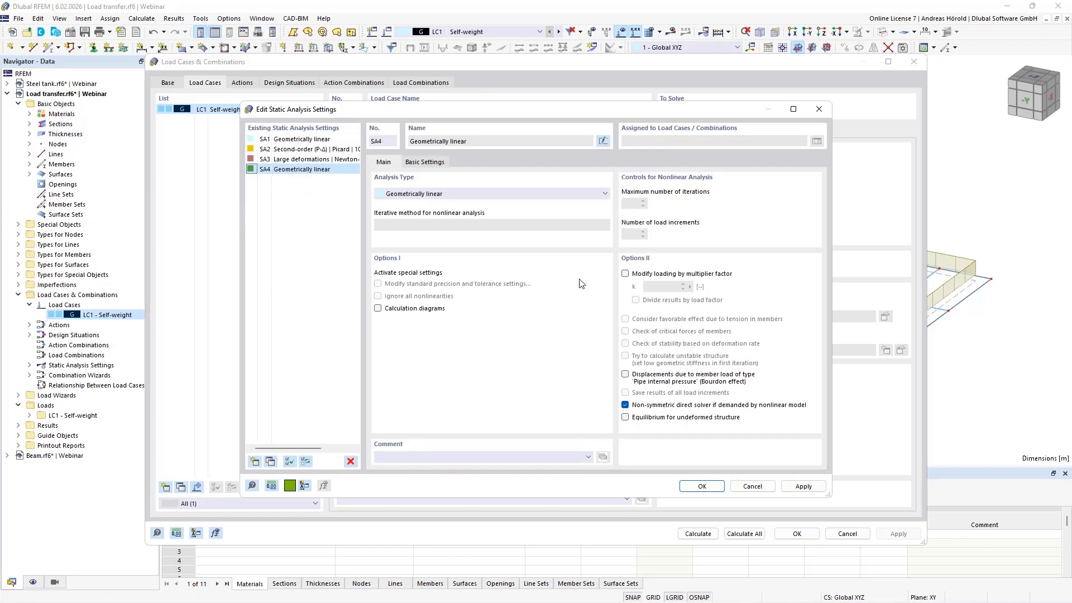
pyautogui.click(625, 274)
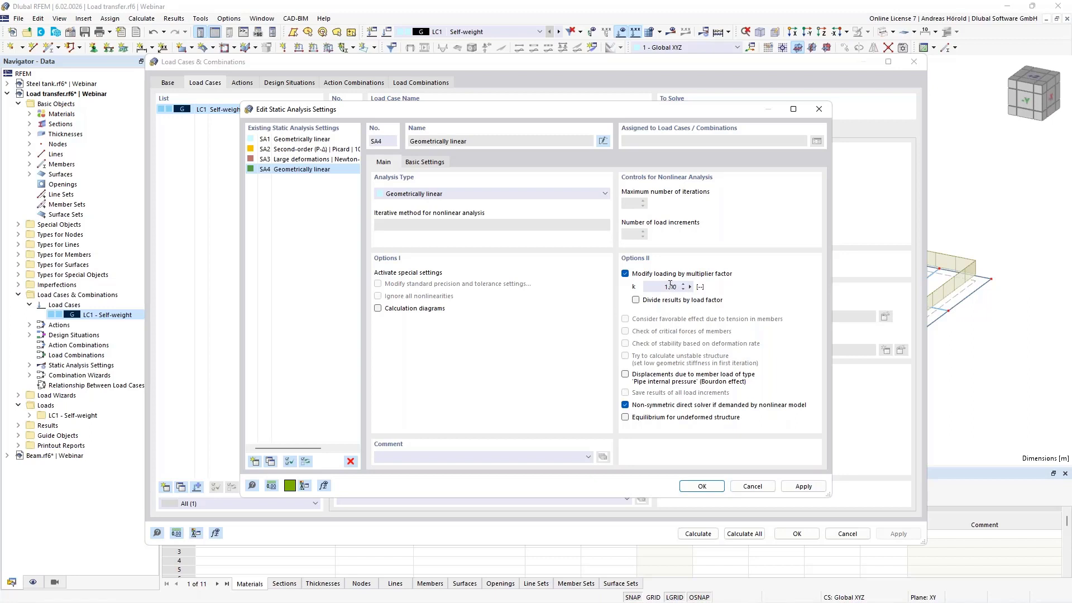
pyautogui.click(687, 289)
pyautogui.write('2')
pyautogui.click(699, 486)
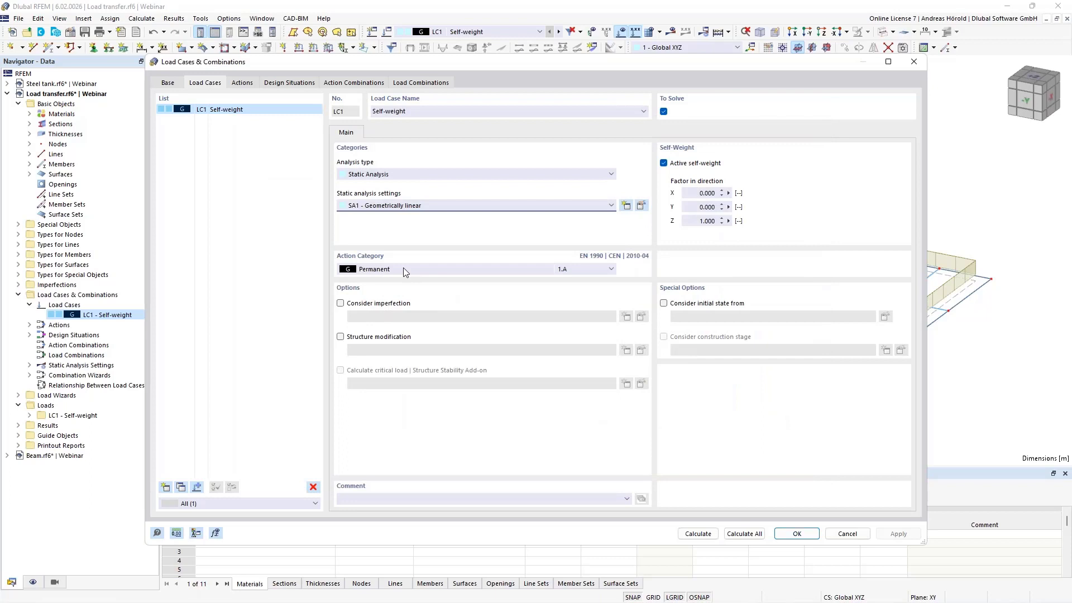
# - Assign the copied static analysis settings with the load multiplier to load case LC1 and accept the changes
pyautogui.click(437, 208)
pyautogui.click(434, 242)
pyautogui.click(796, 535)
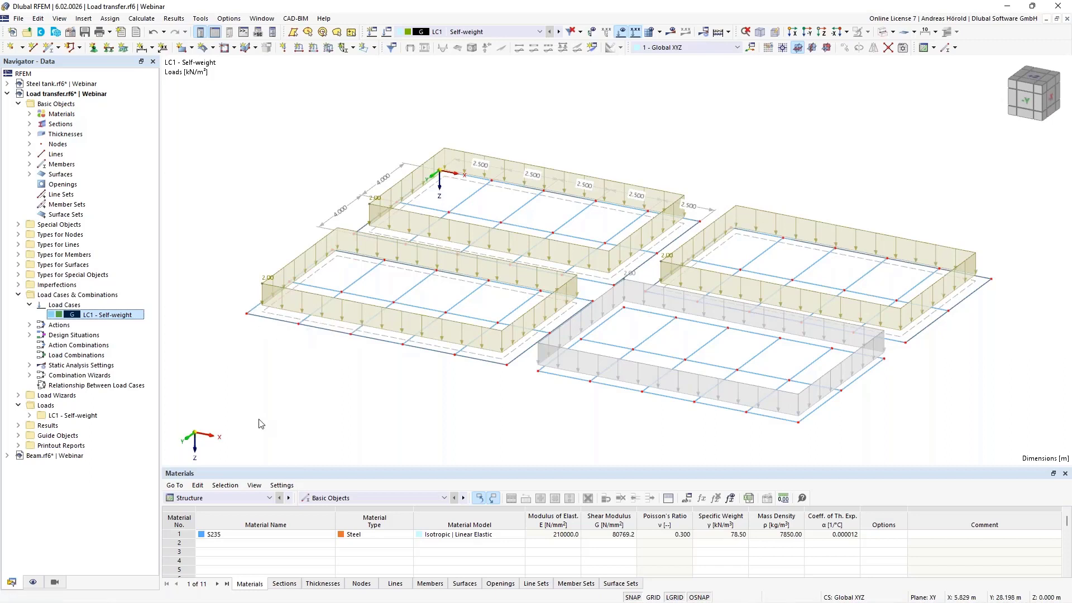
# - Switch to the Beam model and display the Concrete Design results table for Reinforcement on Members
pyautogui.click(7, 94)
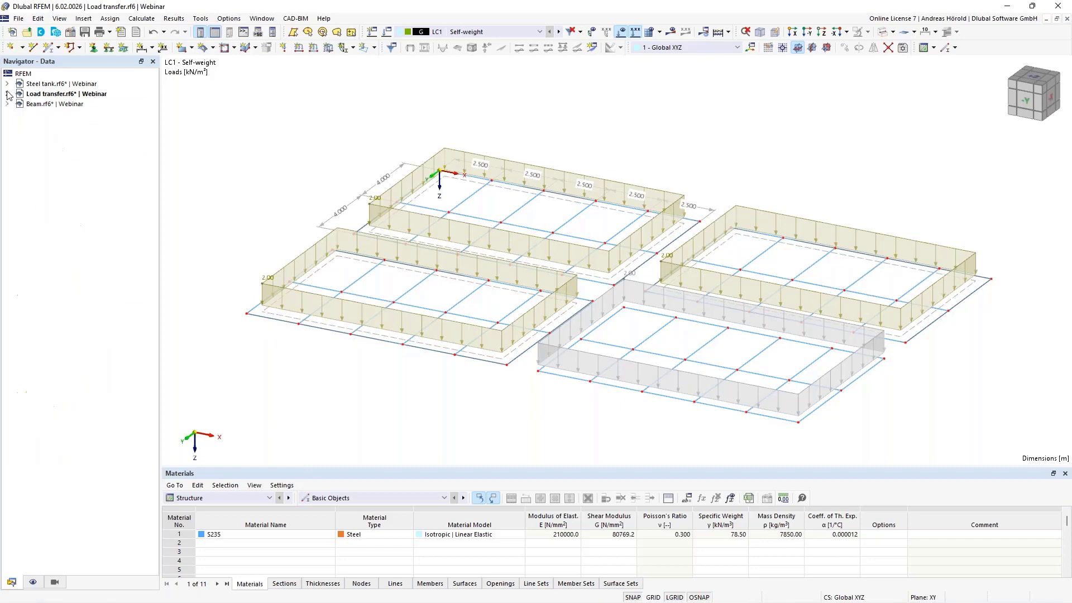
pyautogui.click(60, 107)
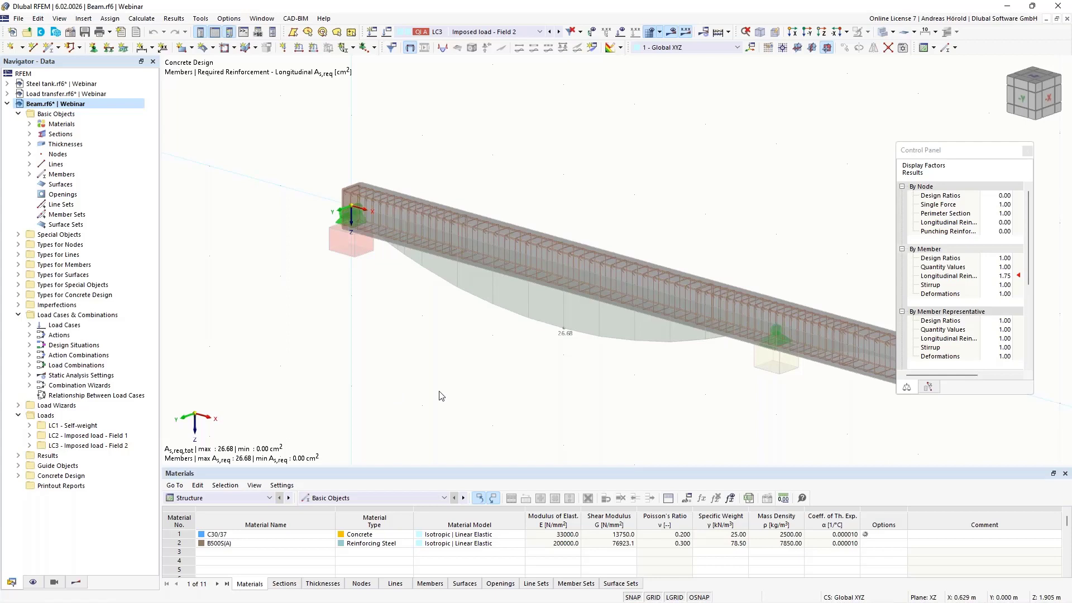
pyautogui.click(232, 498)
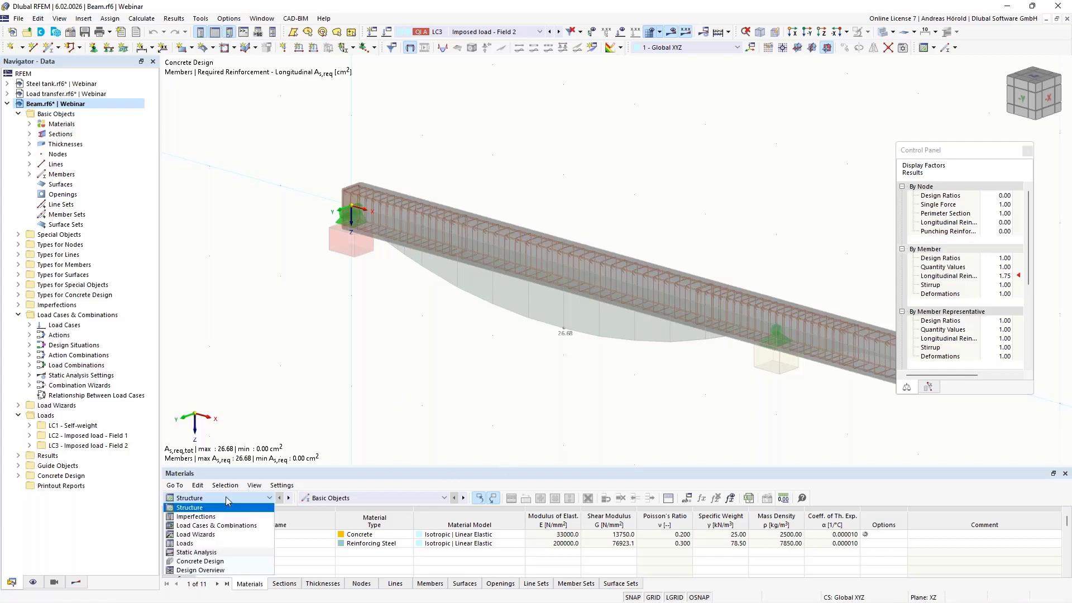
pyautogui.click(233, 561)
pyautogui.click(370, 498)
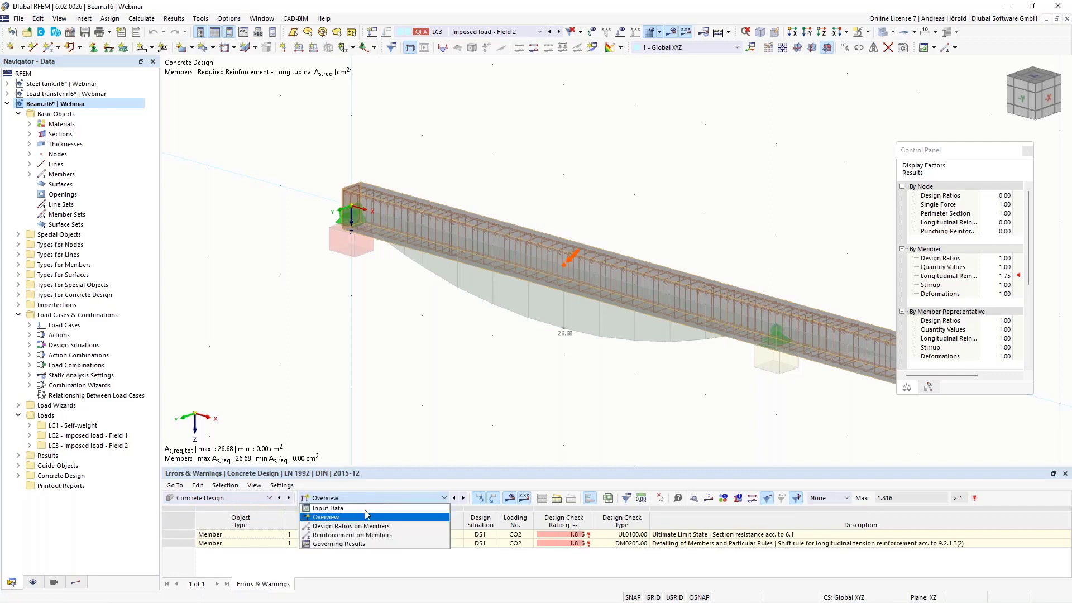
pyautogui.click(379, 534)
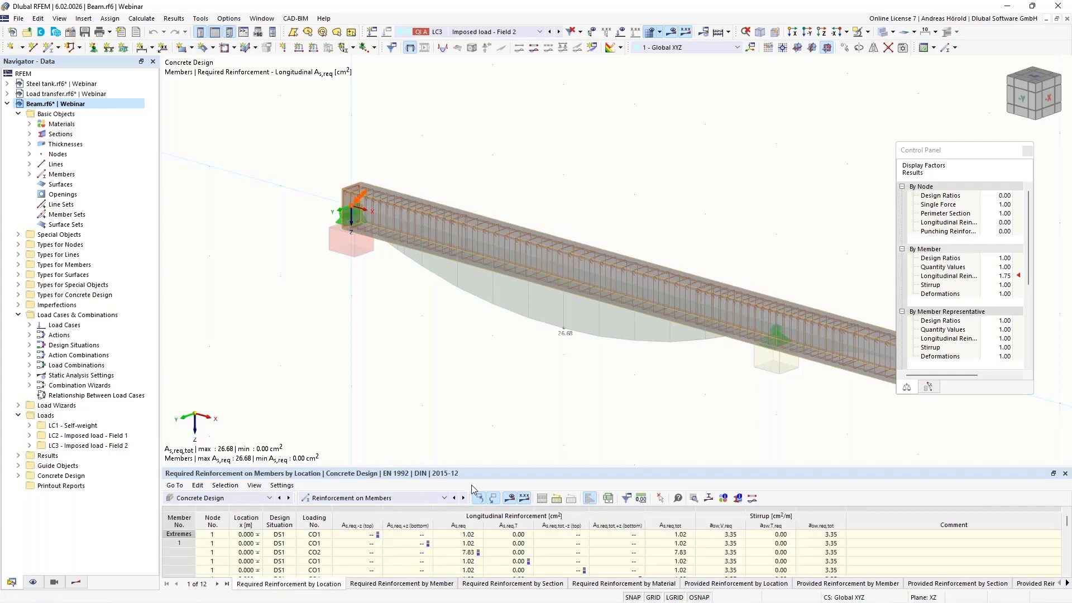
pyautogui.moveTo(479, 470); pyautogui.dragTo(488, 324)
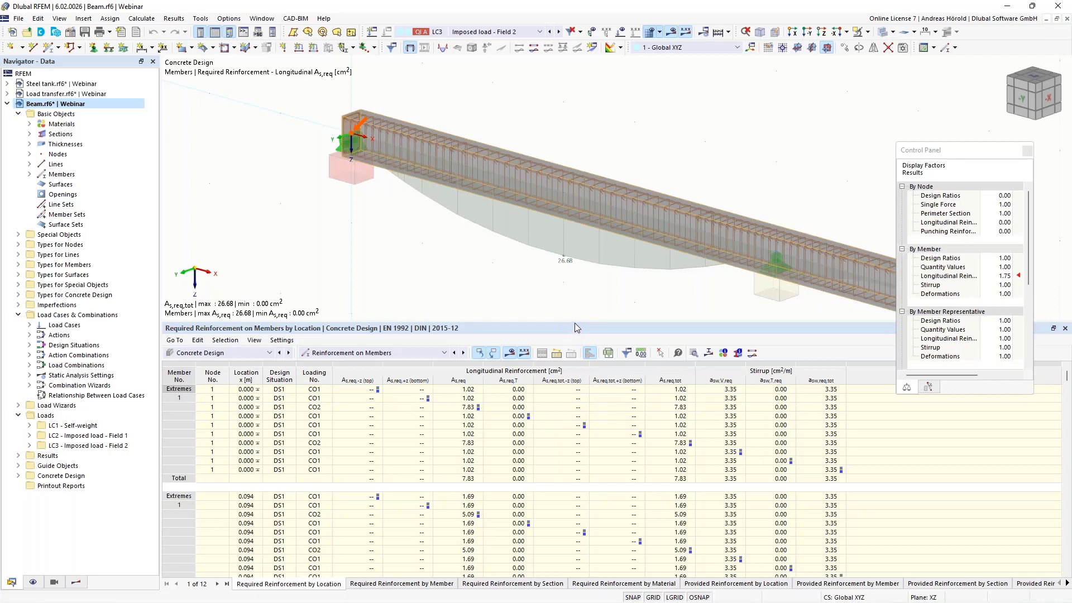
pyautogui.moveTo(575, 323); pyautogui.dragTo(564, 456)
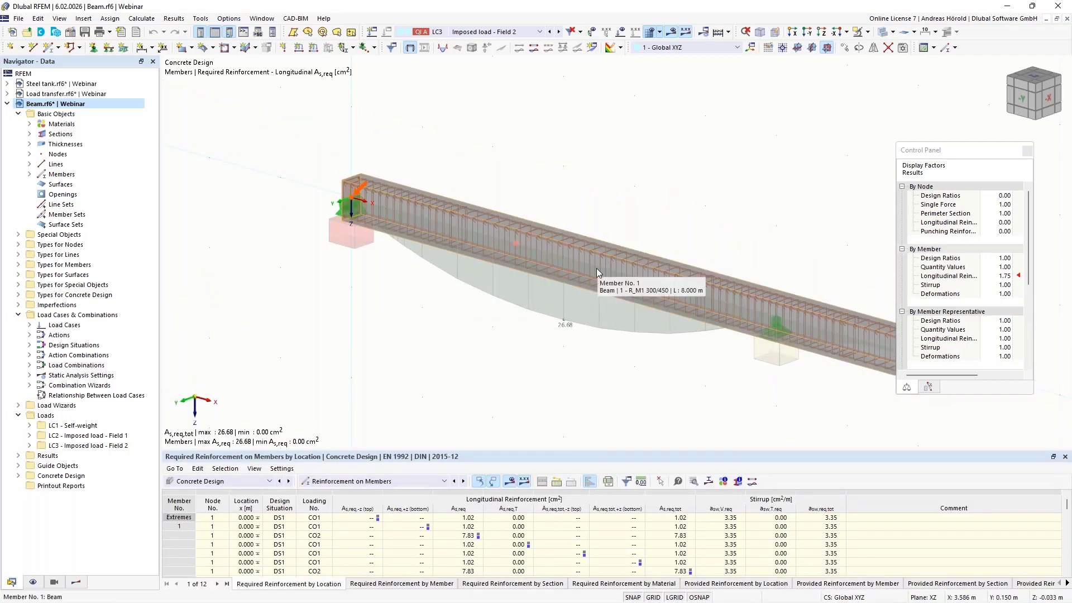
# - Open beam member 1 for editing and review its section, nodes on member, concrete effective lengths, concrete cover and shear reinforcement
pyautogui.doubleClick(597, 268)
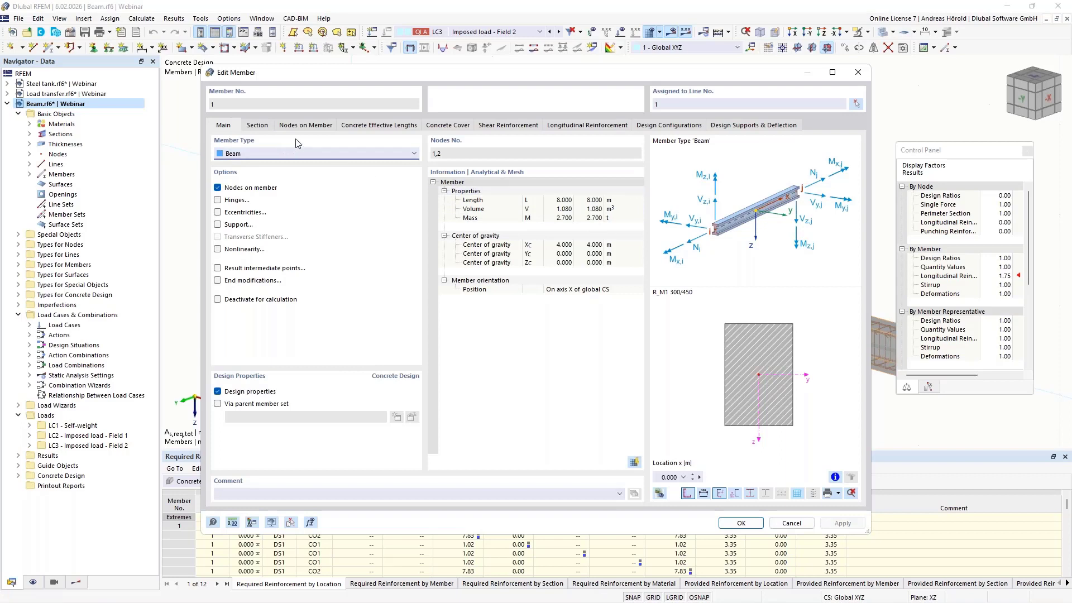
pyautogui.click(260, 127)
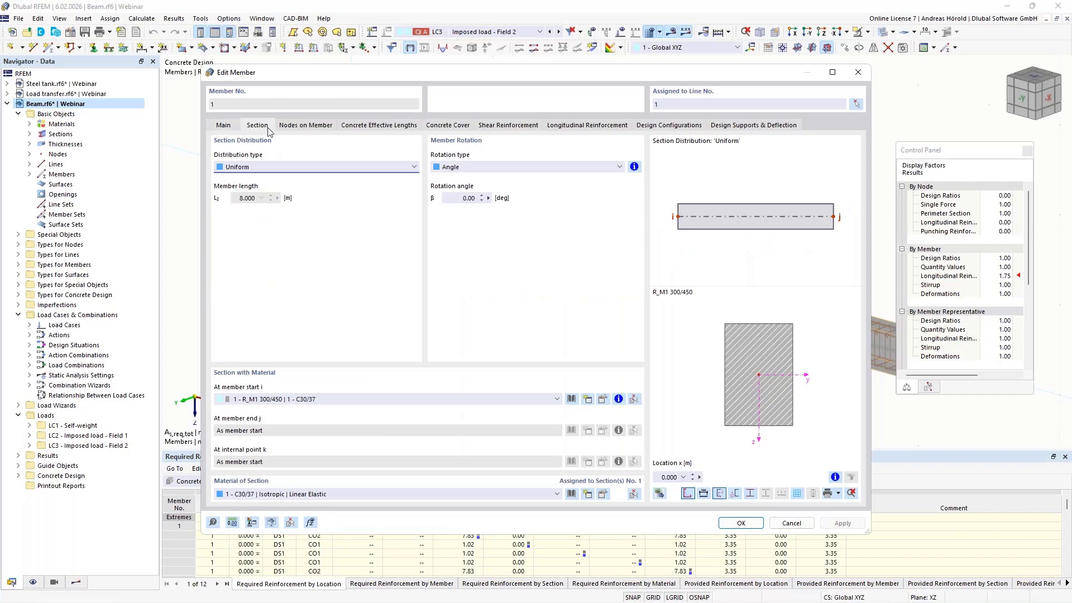
pyautogui.click(301, 128)
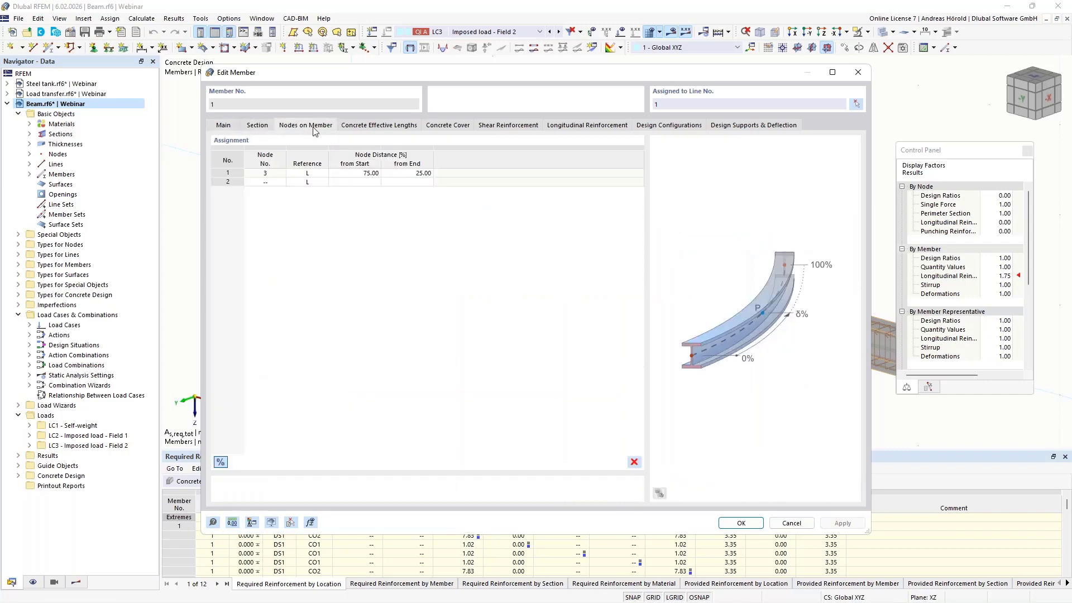
pyautogui.click(372, 126)
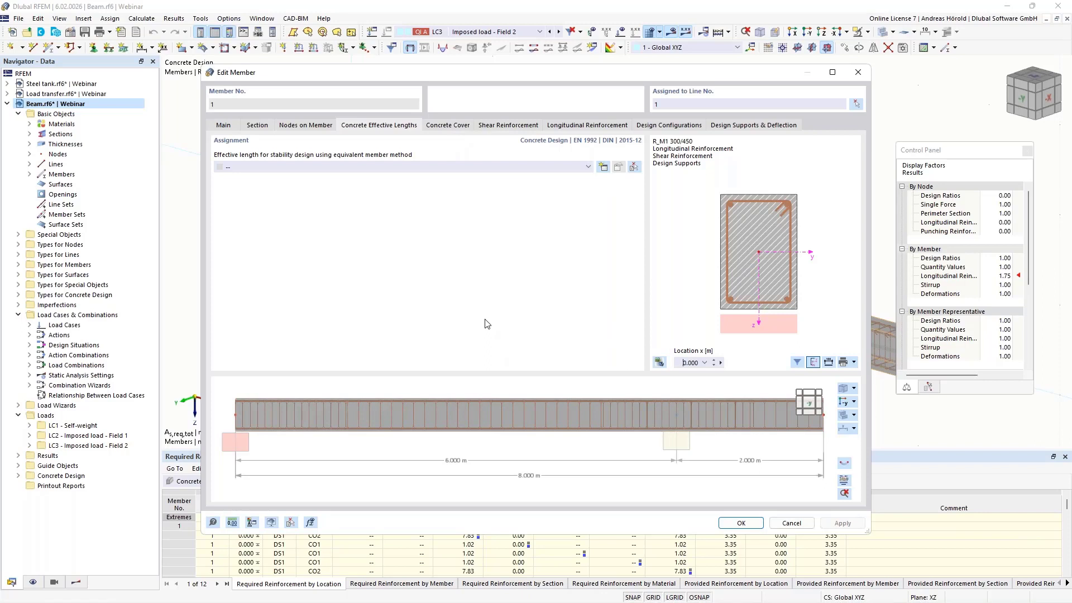
pyautogui.click(445, 128)
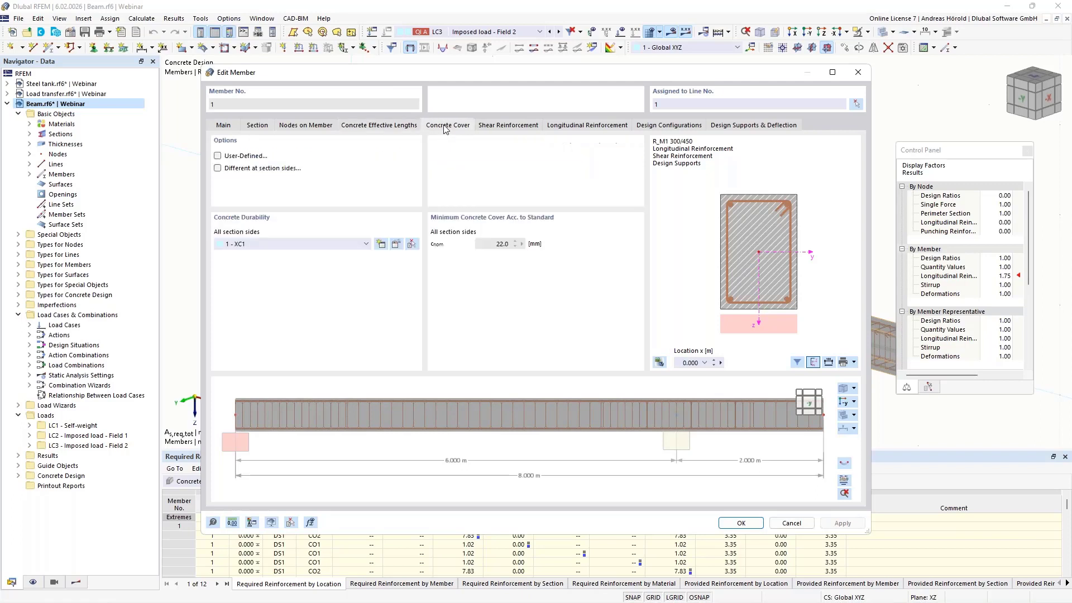
pyautogui.click(513, 127)
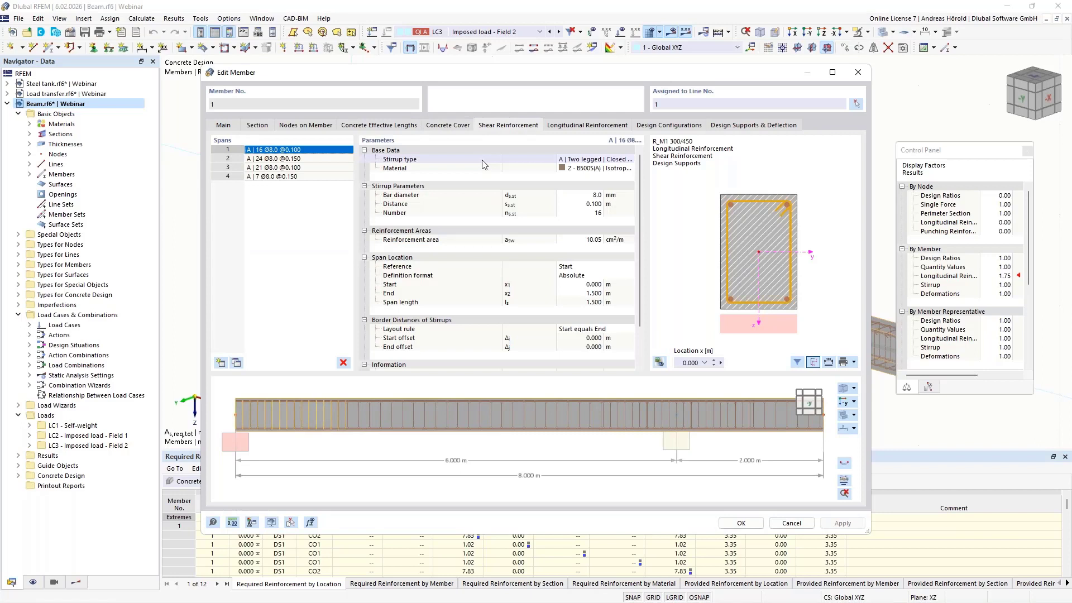
# - Change the longitudinal reinforcement's rebar type to B | Unsymmetrical and review the bar counts for the top, lateral and bottom sides
pyautogui.click(587, 126)
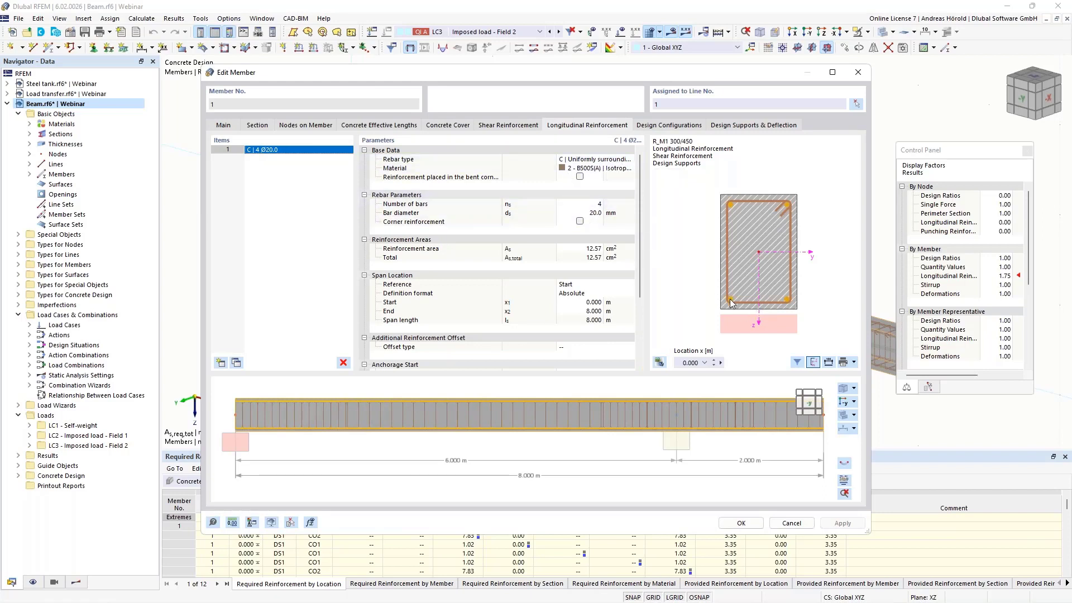
pyautogui.click(609, 160)
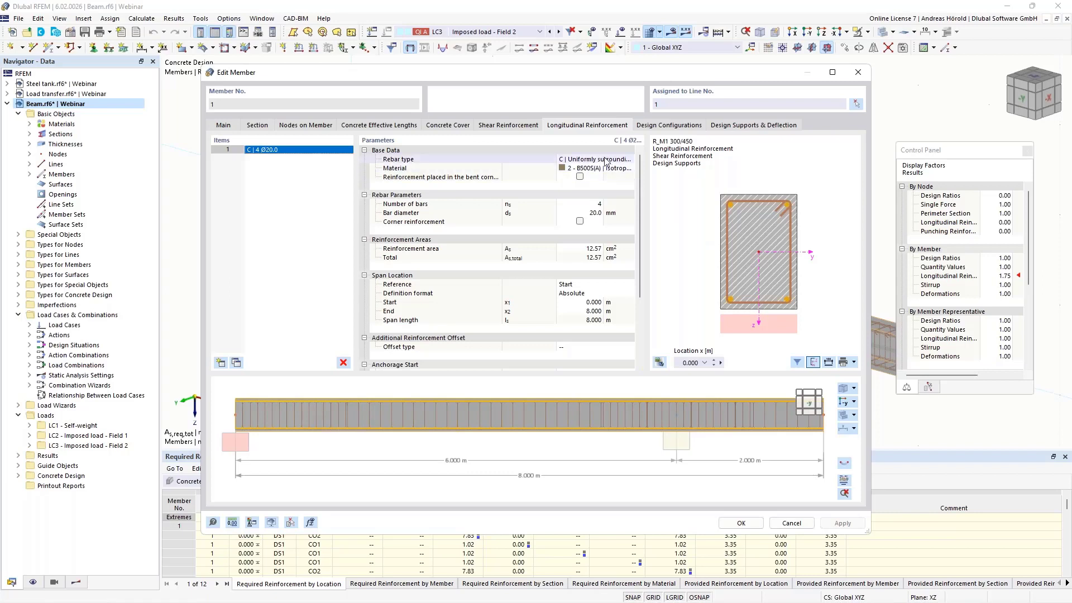
pyautogui.click(630, 159)
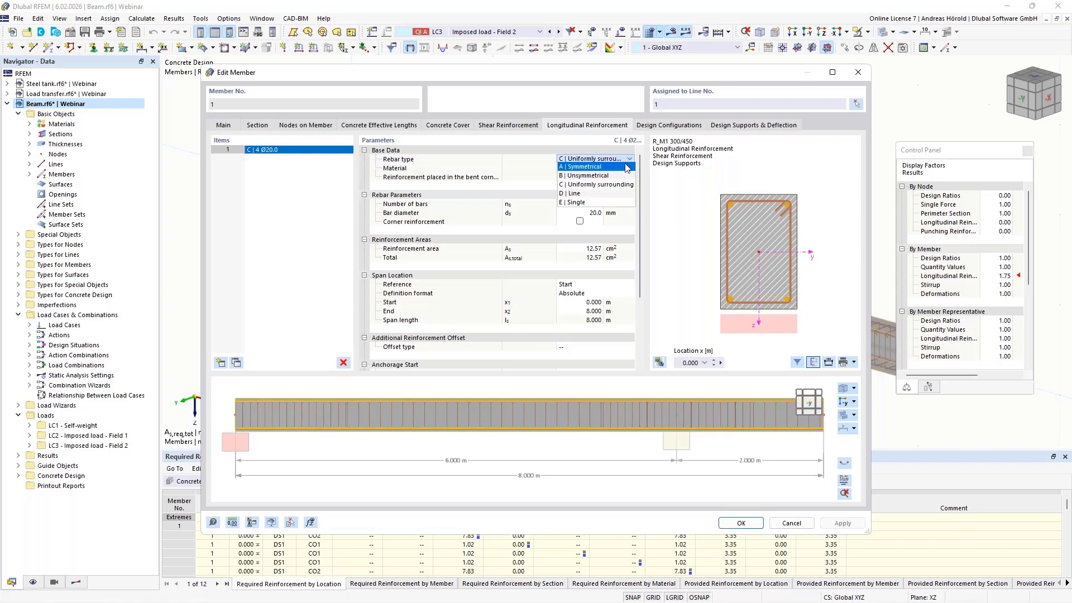
pyautogui.click(616, 176)
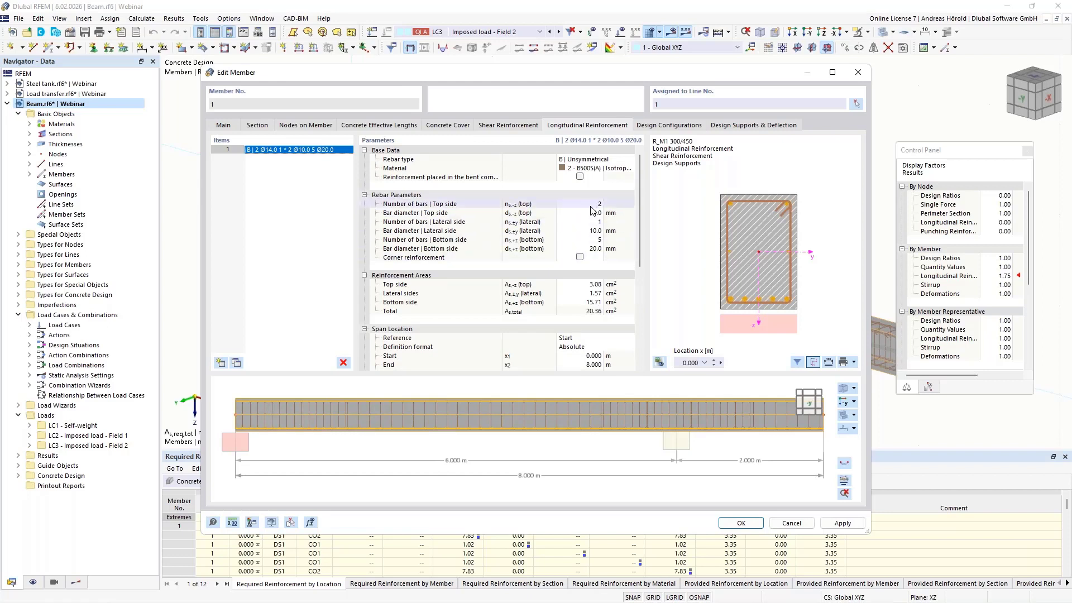
pyautogui.click(591, 205)
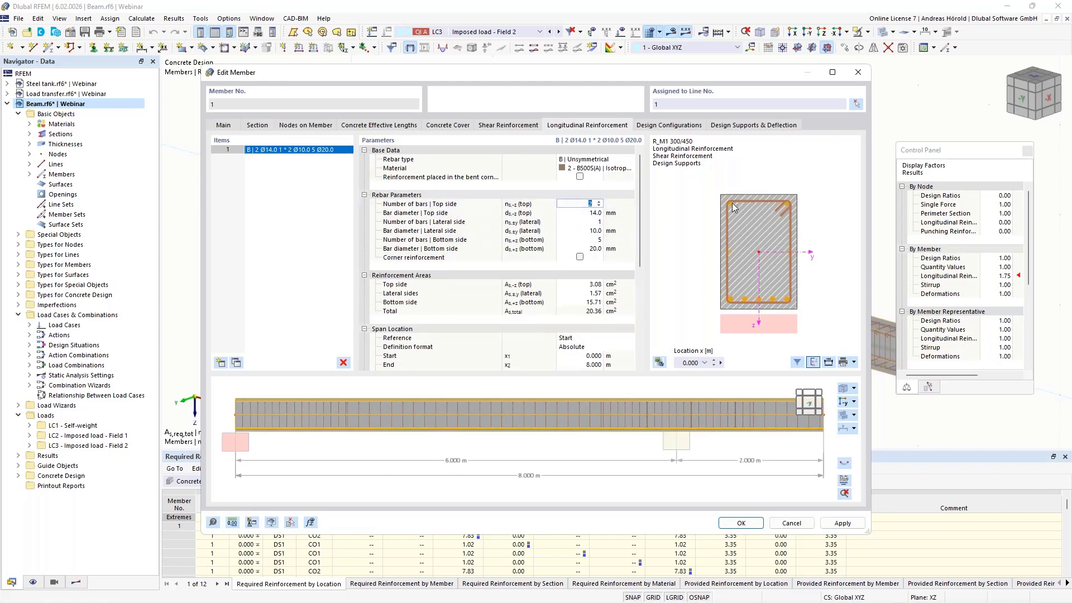
pyautogui.click(592, 241)
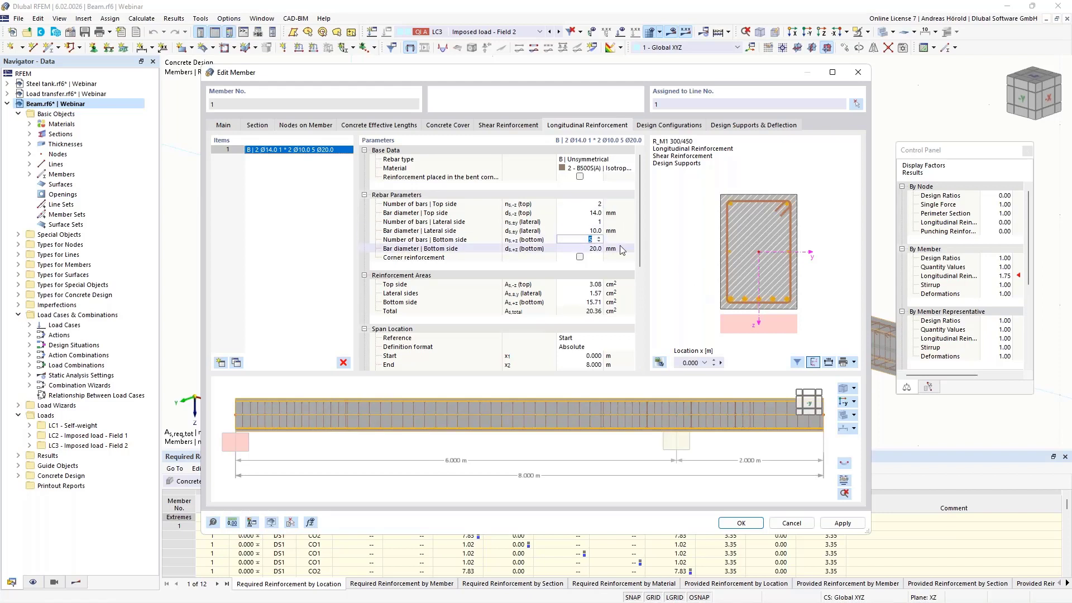
pyautogui.click(587, 222)
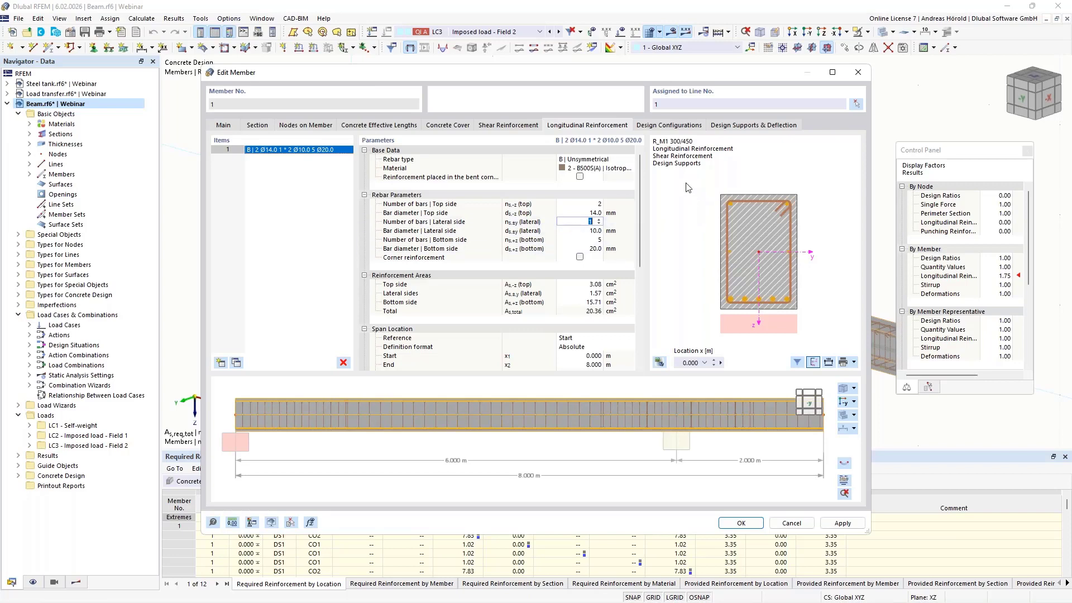
# - Edit the member's Standard ultimate configuration and set the Members reinforcement layout to -z (top) - +z (bottom) (symmetrical distribution)
pyautogui.click(659, 128)
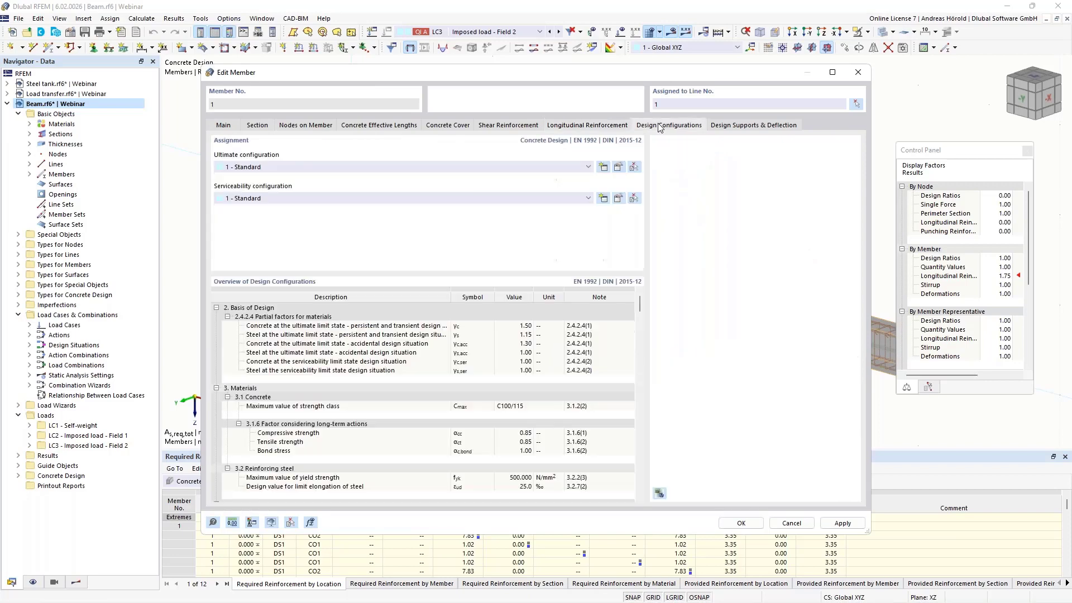
pyautogui.click(618, 167)
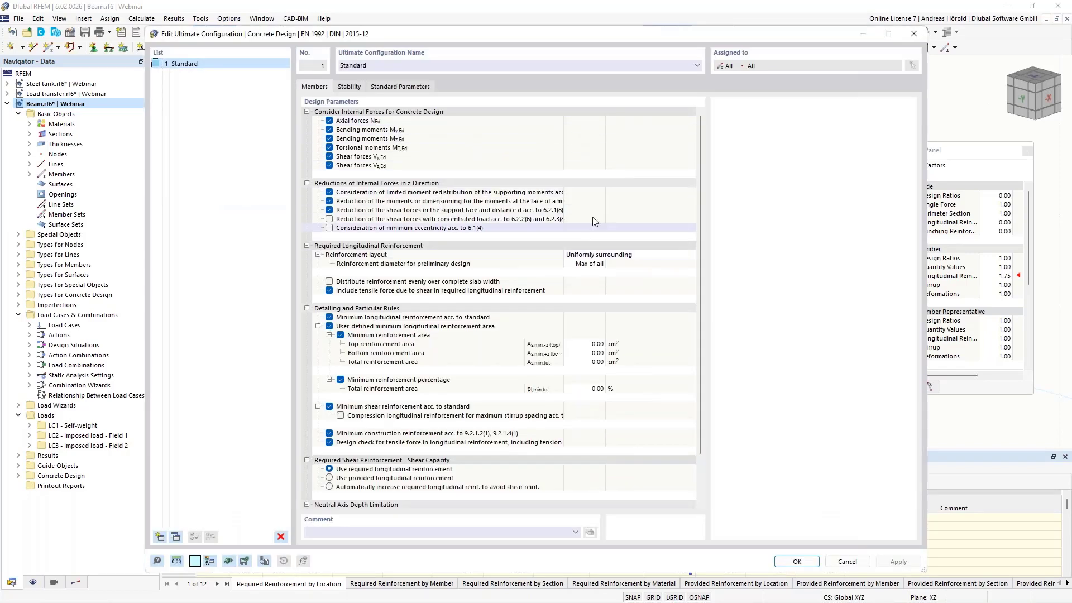
pyautogui.click(640, 256)
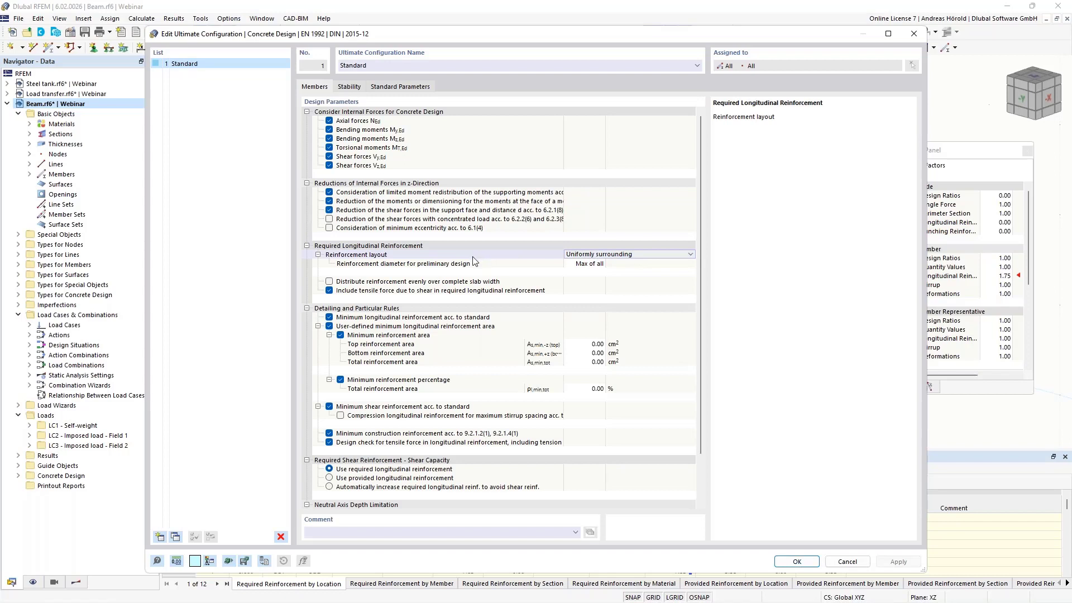
pyautogui.click(691, 256)
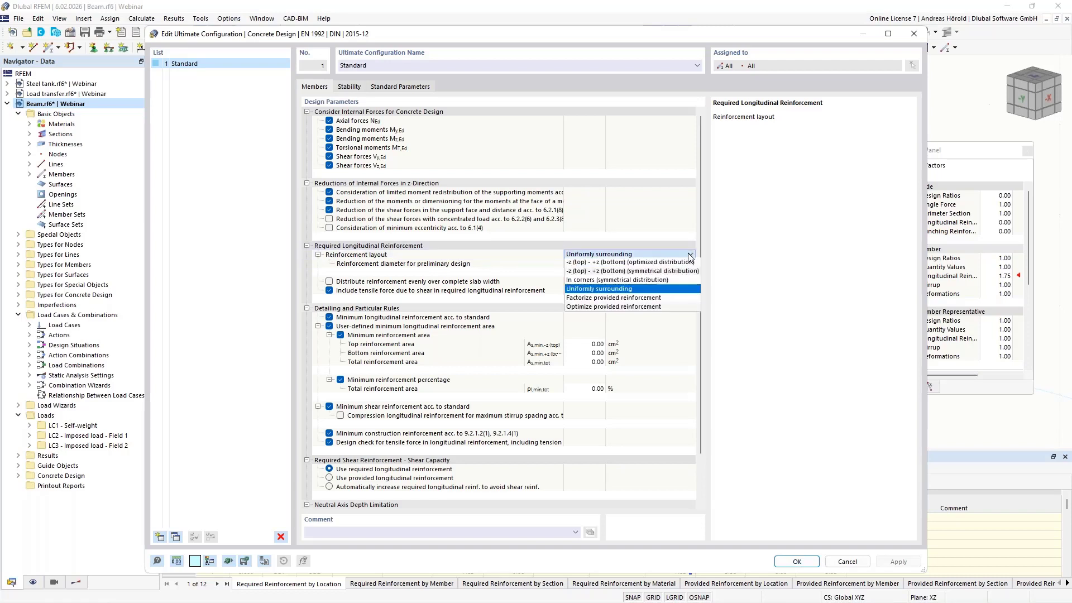
pyautogui.click(656, 272)
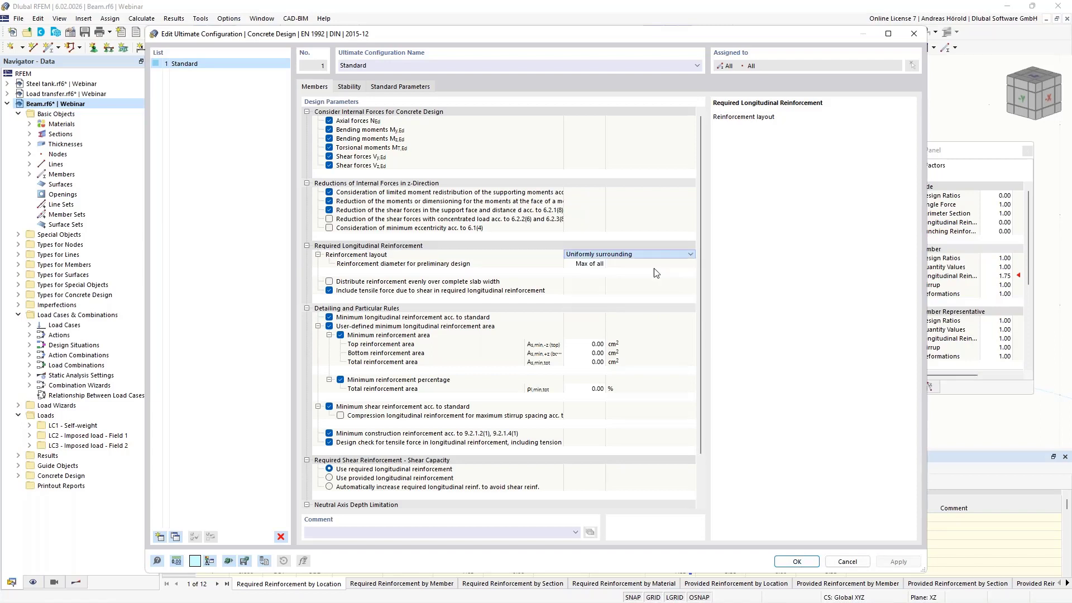
pyautogui.scroll(-2, 619, 293)
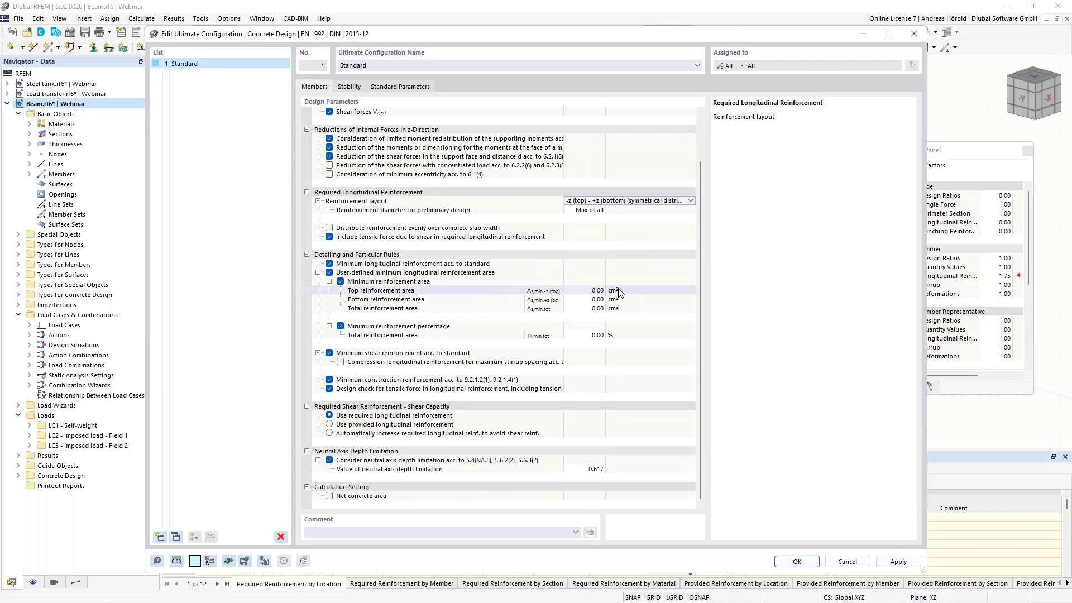
pyautogui.scroll(2, 618, 293)
# - Set the Stability reinforcement layout to -z (top) - +z (bottom) (symmetrical distribution) and accept the configuration and member changes
pyautogui.click(348, 88)
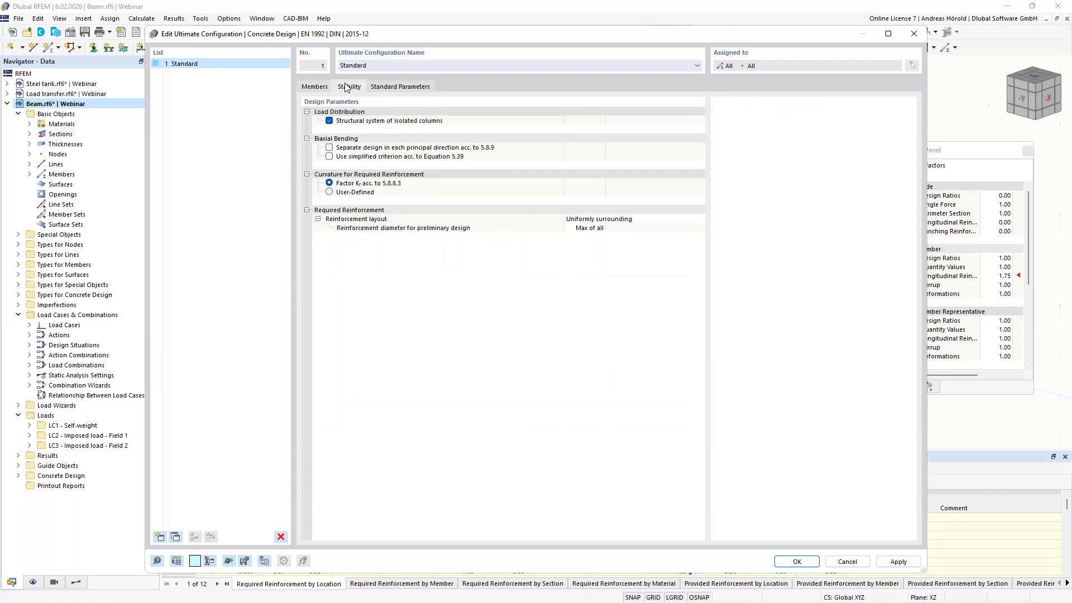
pyautogui.click(606, 219)
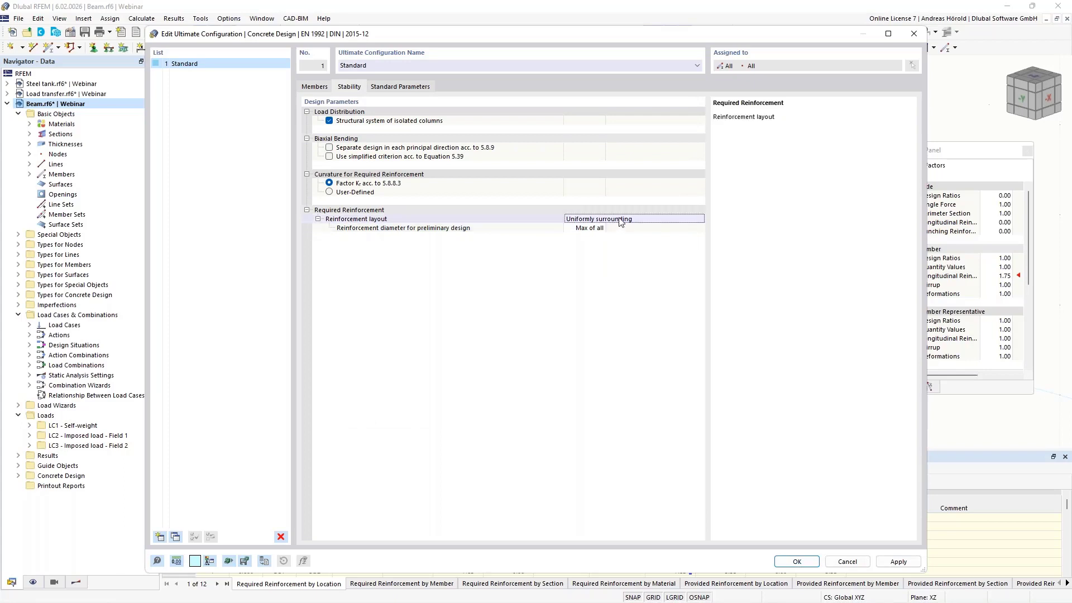
pyautogui.click(690, 222)
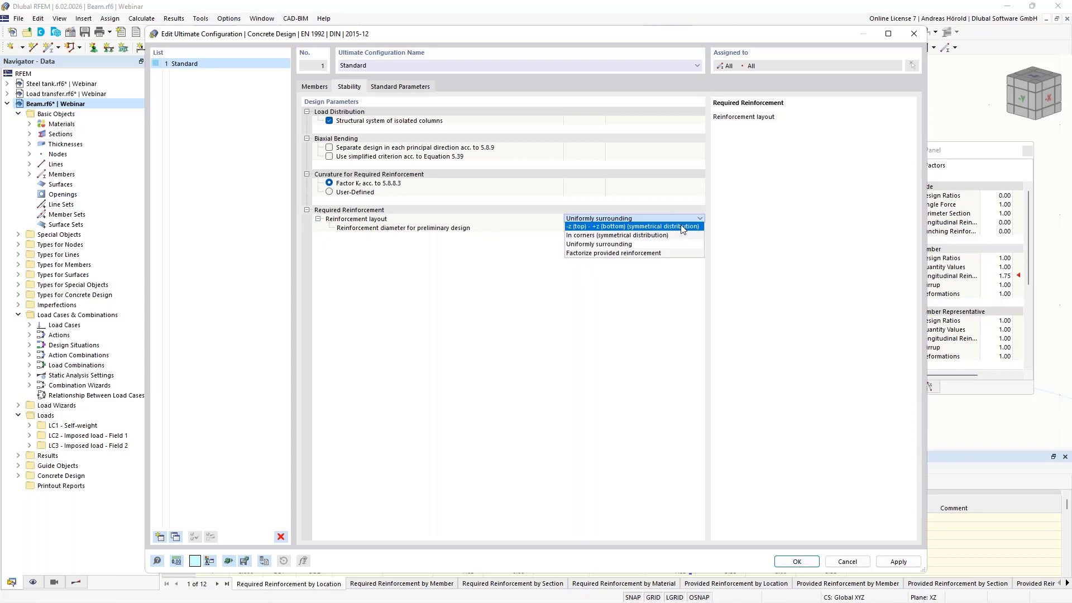
pyautogui.click(681, 227)
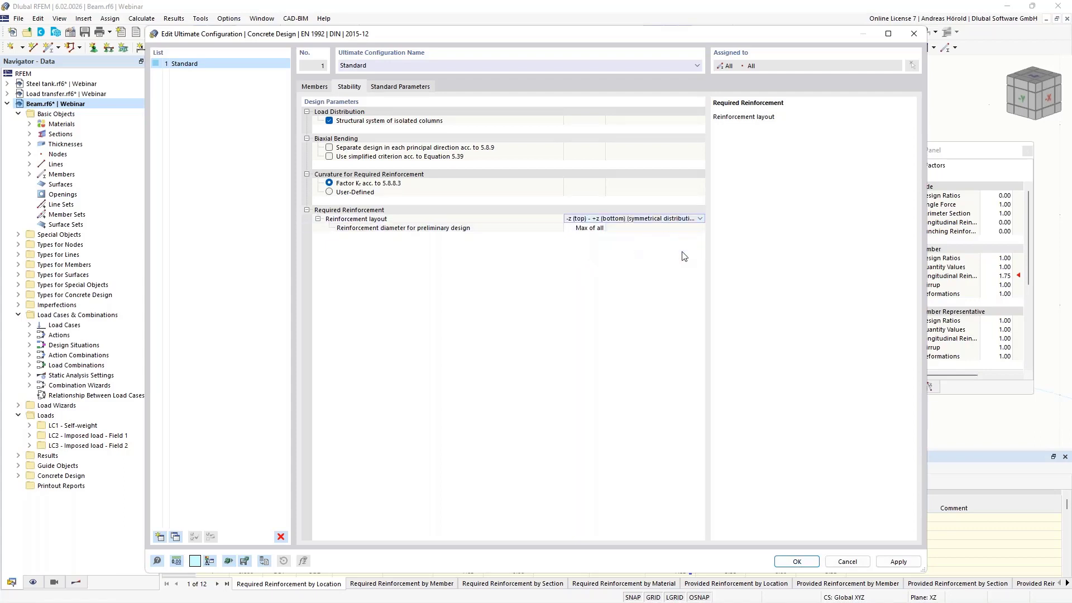
pyautogui.click(797, 563)
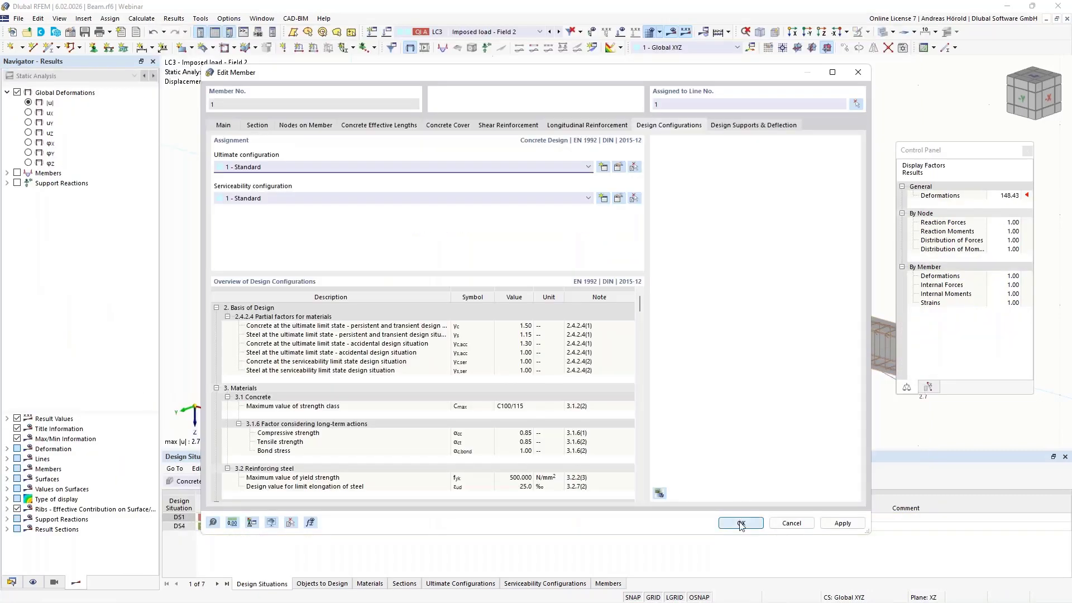
pyautogui.click(740, 523)
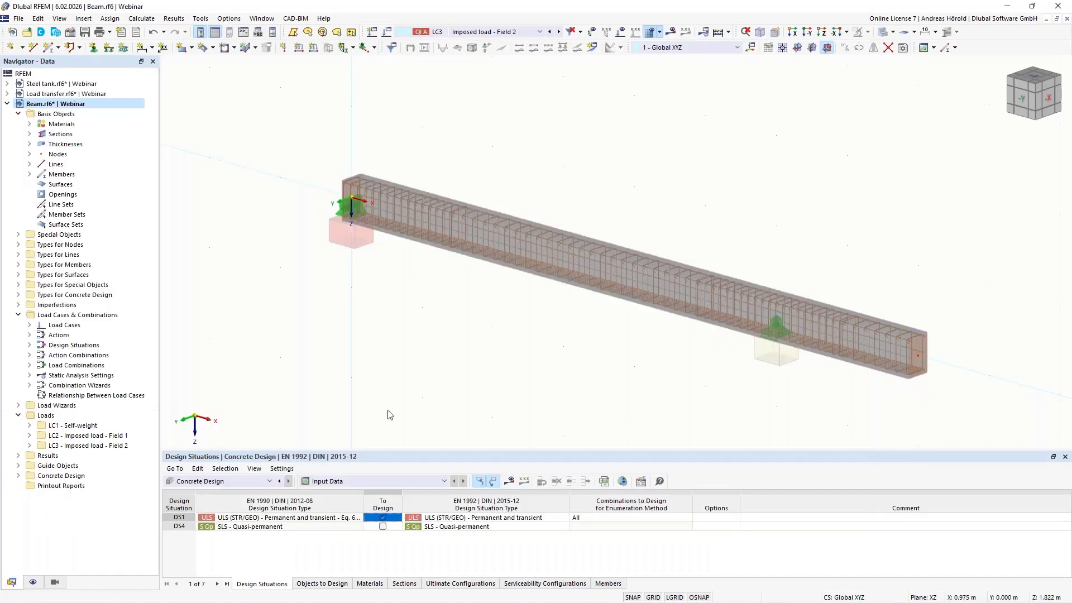
# - Calculate the Concrete Design results and display Reinforcement on Members in an enlarged results table
pyautogui.click(509, 482)
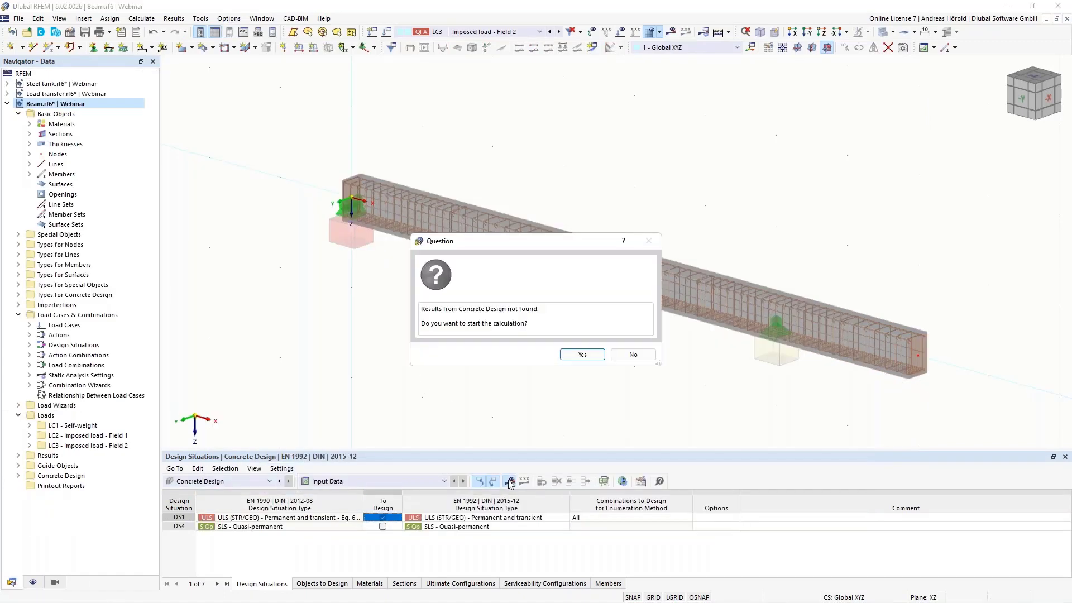
pyautogui.click(573, 355)
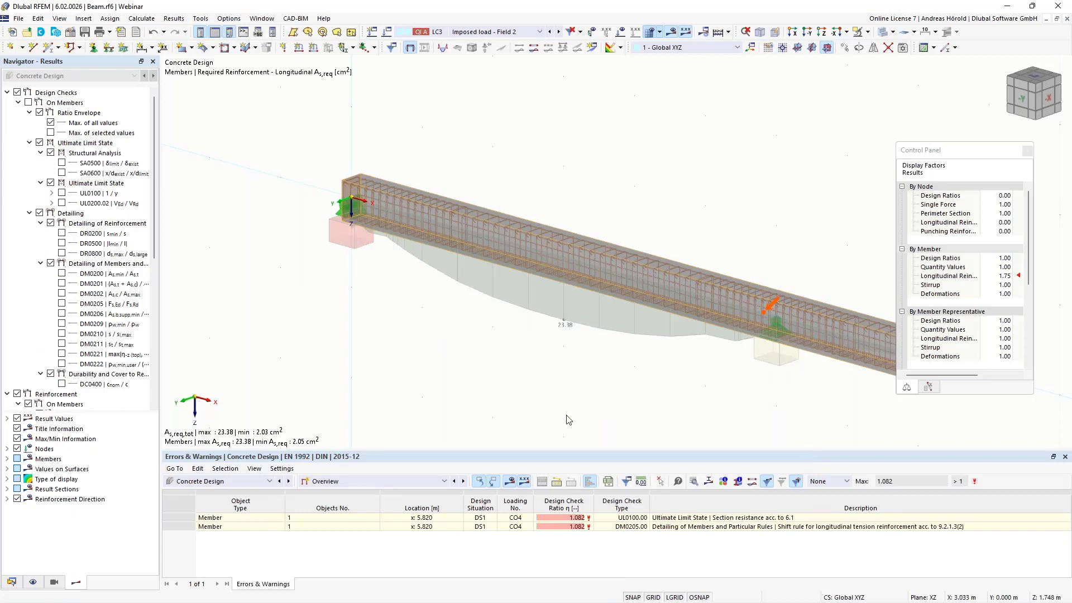
pyautogui.click(377, 482)
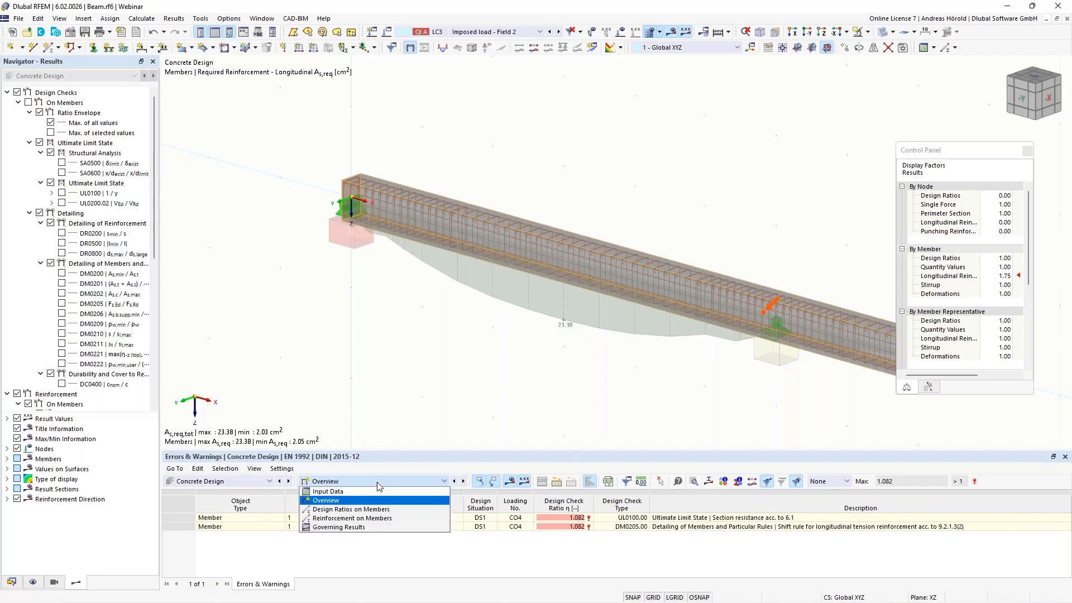
pyautogui.click(380, 519)
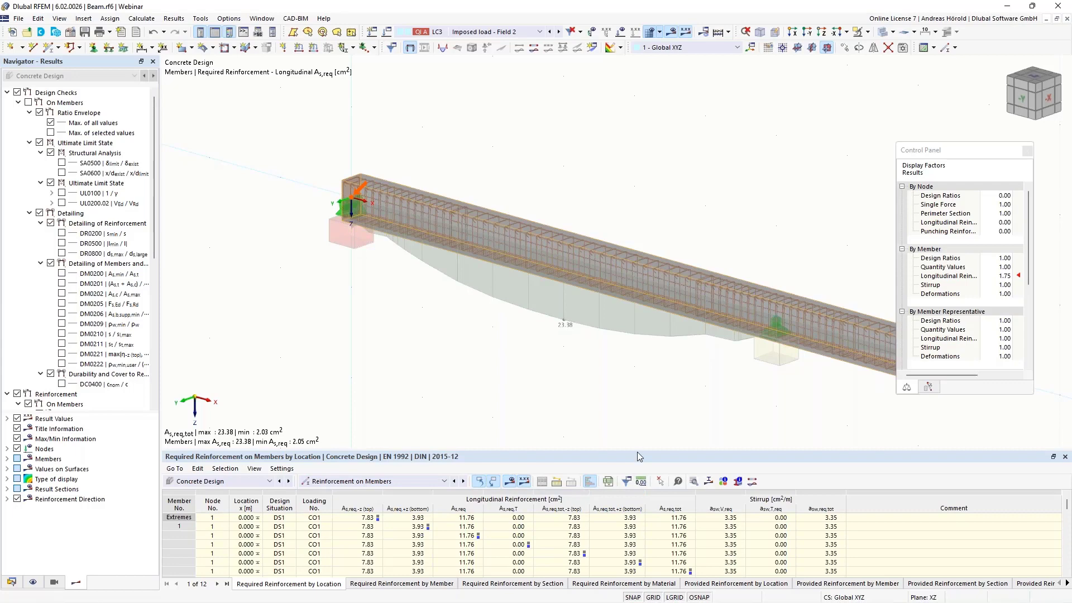
pyautogui.moveTo(638, 450); pyautogui.dragTo(636, 367)
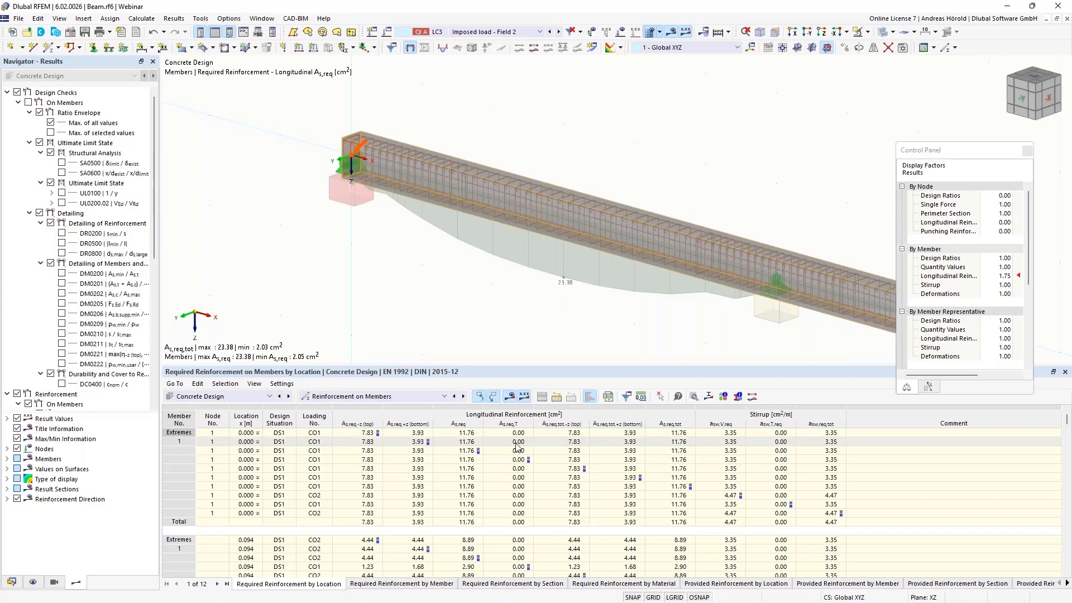
# - Switch to Chrome and open the Webinars overview on the Dlubal website from the Form-Finding page
pyautogui.moveTo(305, 601)
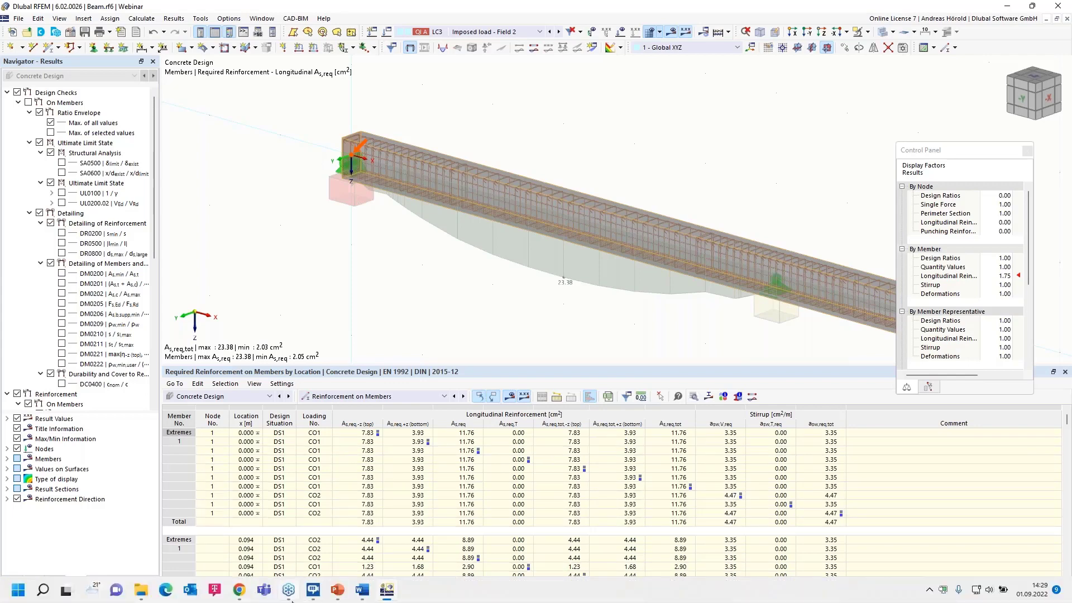
pyautogui.click(240, 591)
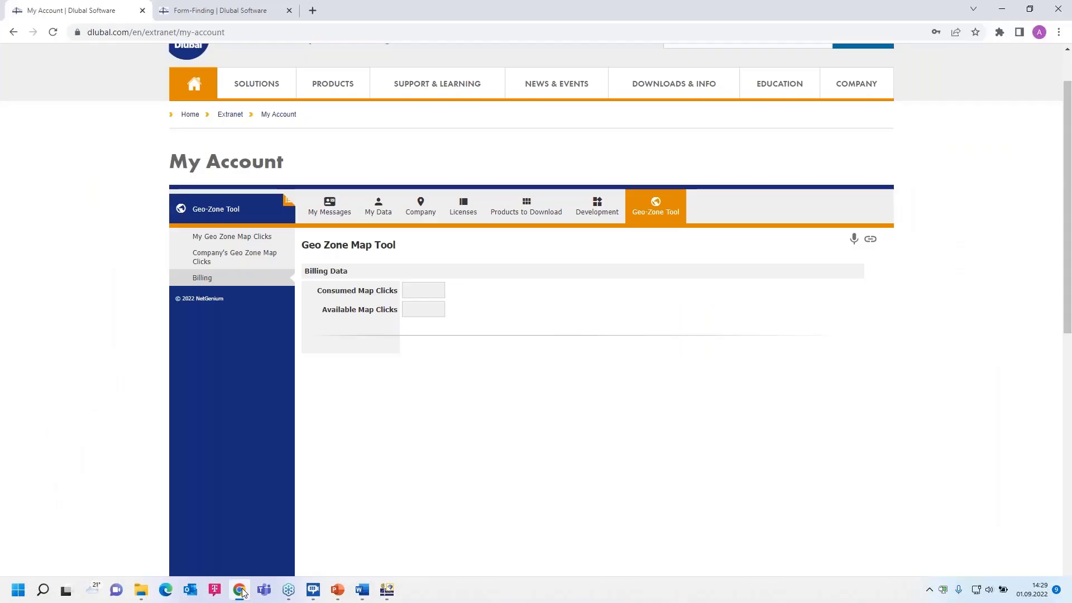
pyautogui.click(219, 10)
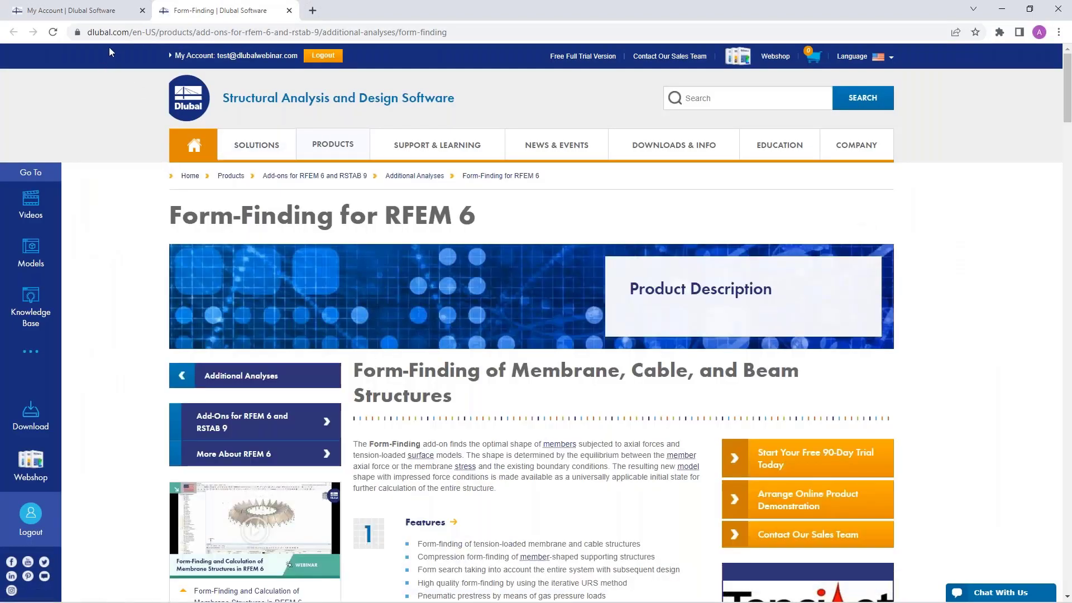
pyautogui.moveTo(572, 144)
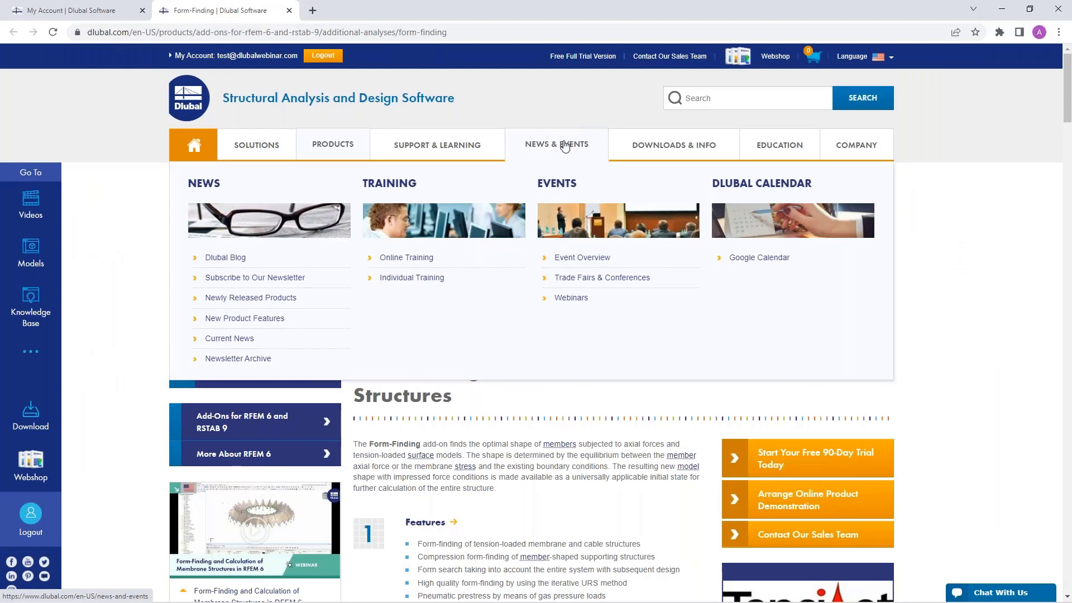
pyautogui.click(571, 299)
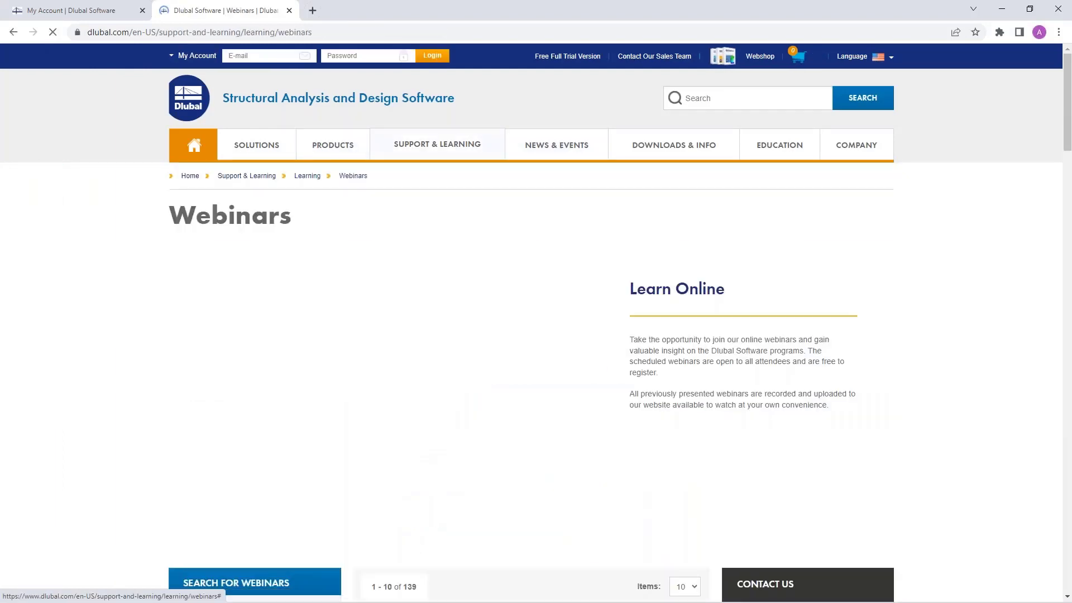
pyautogui.scroll(-5, 571, 301)
pyautogui.scroll(-1, 532, 287)
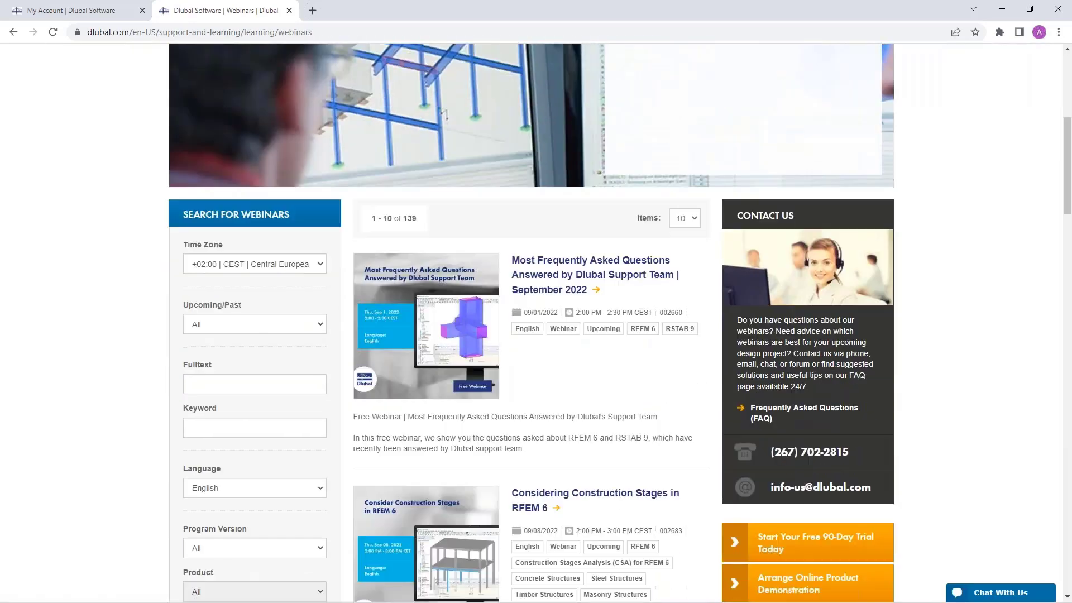
# - Open the September 2022 Most Frequently Asked Questions webinar page and look through its information down to the Models to Download section
pyautogui.click(545, 263)
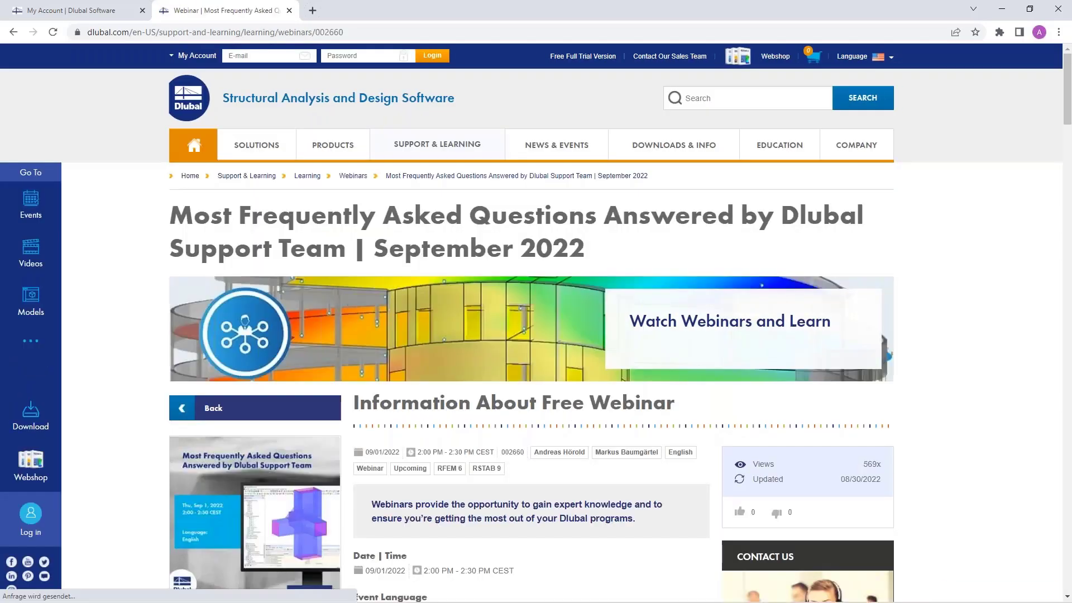
pyautogui.scroll(-3, 545, 262)
pyautogui.scroll(-1, 559, 374)
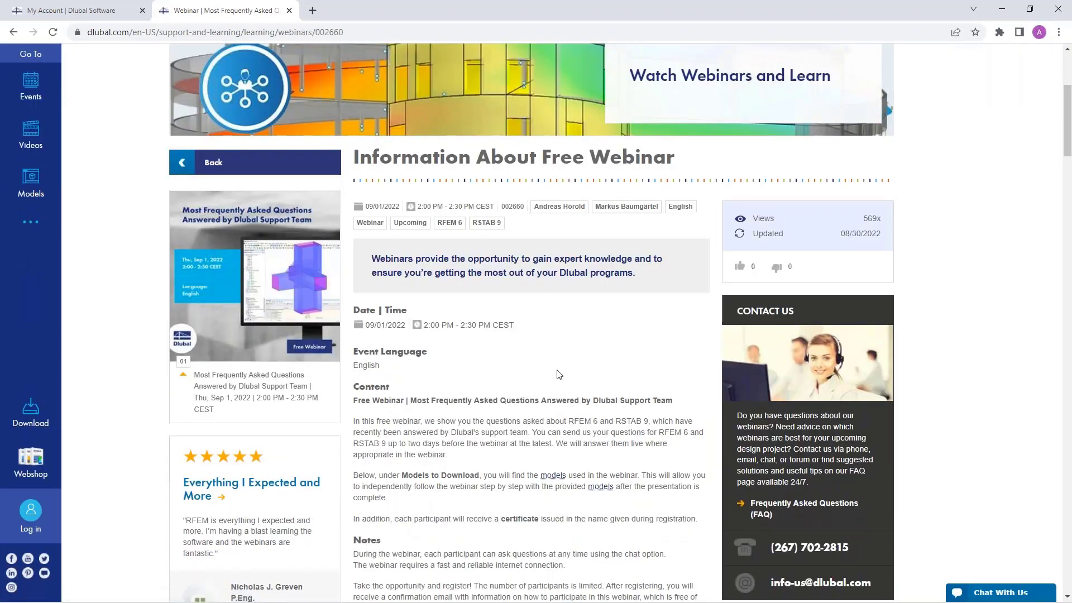
pyautogui.scroll(-2, 532, 464)
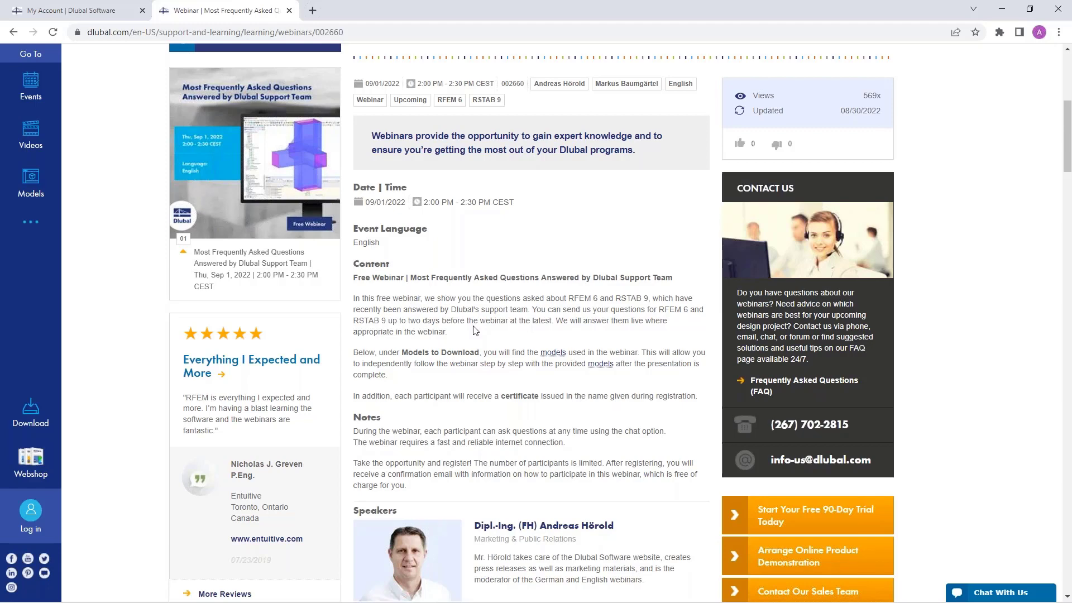
pyautogui.scroll(-15, 475, 330)
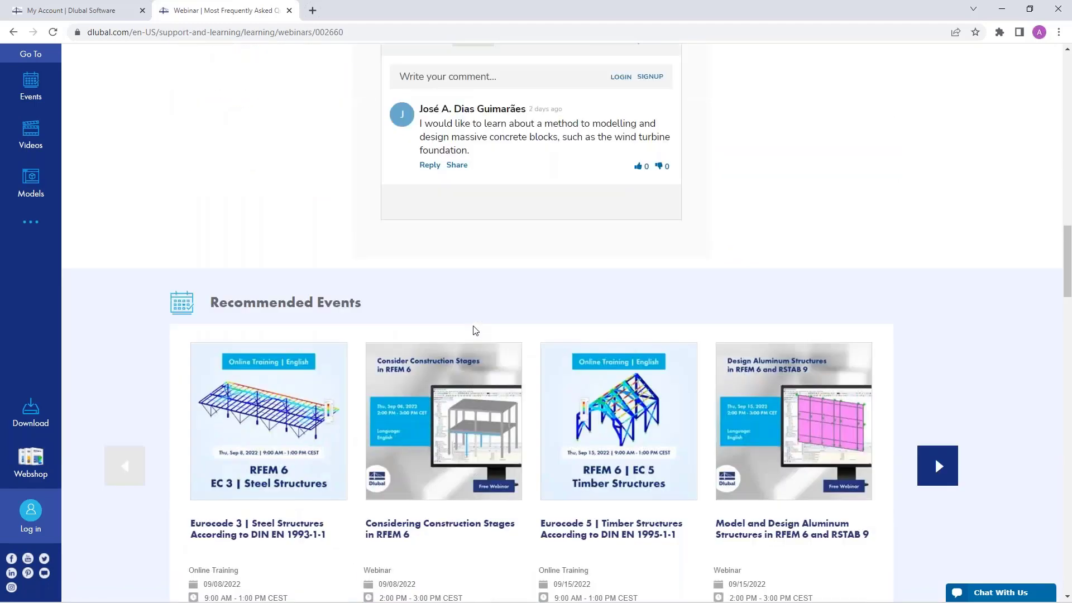
pyautogui.scroll(-14, 474, 330)
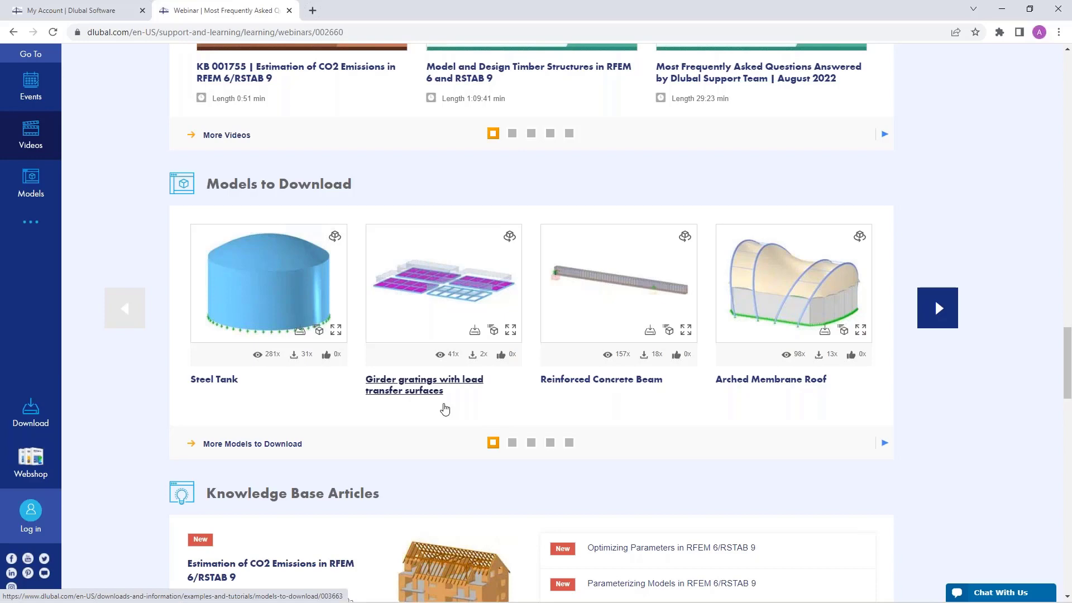
# - Open the Free Full Trial Version page from the webinar page and look through the RFEM 6, RSTAB 9, RSECTION 1 and RWIND 2 downloads
pyautogui.scroll(20, 445, 410)
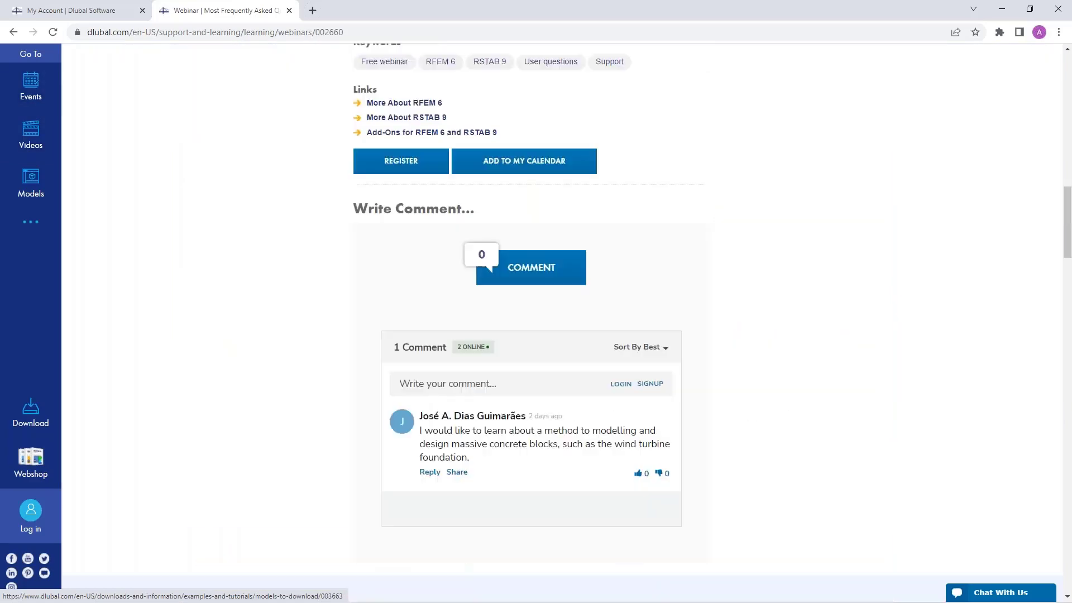
pyautogui.scroll(15, 521, 234)
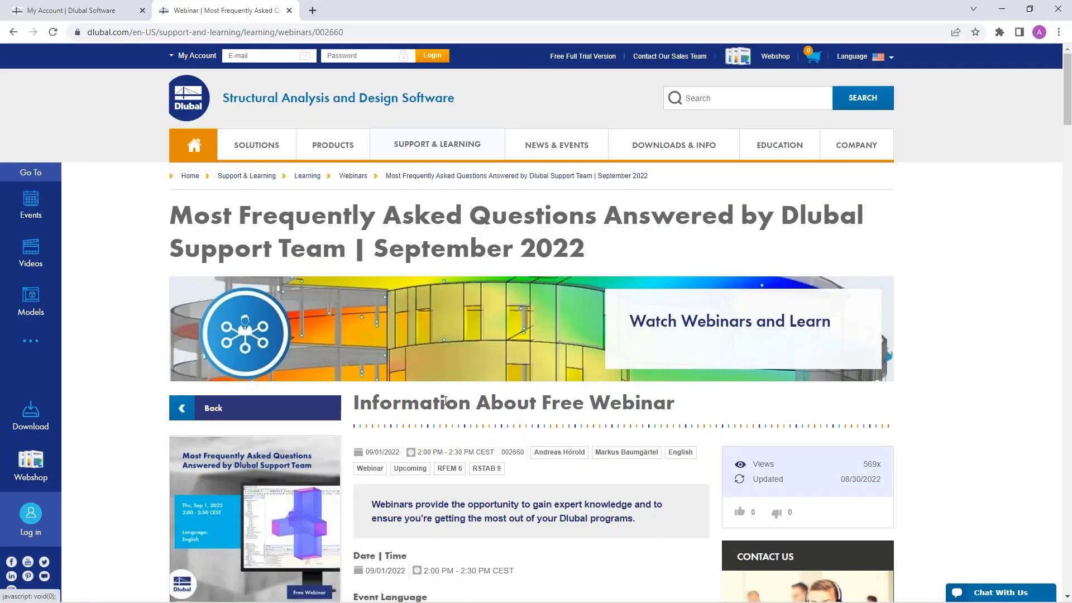
pyautogui.click(581, 59)
pyautogui.scroll(-3, 546, 202)
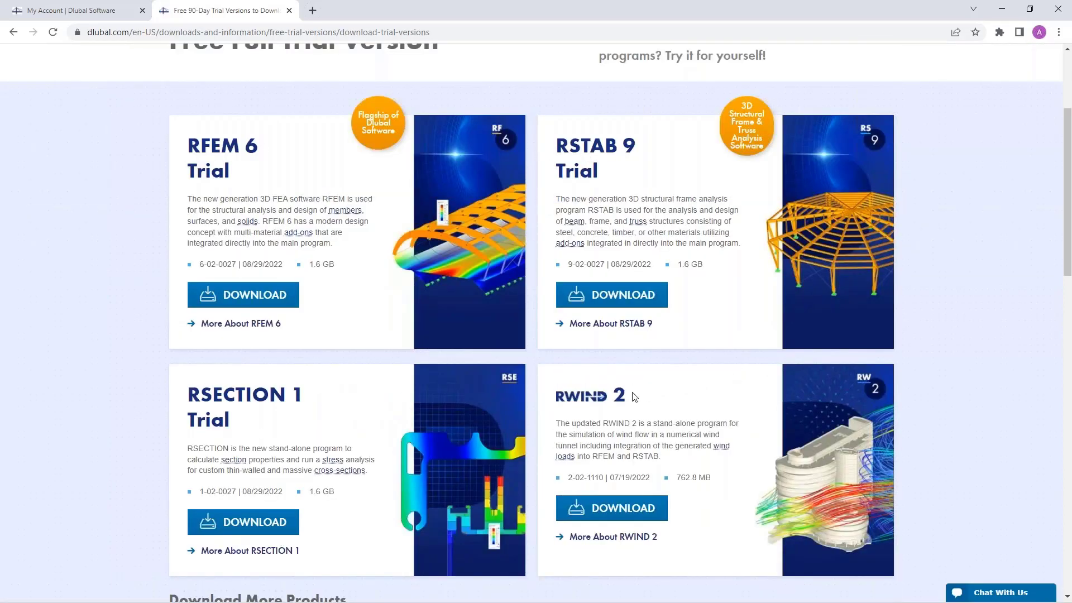
pyautogui.scroll(-1, 598, 395)
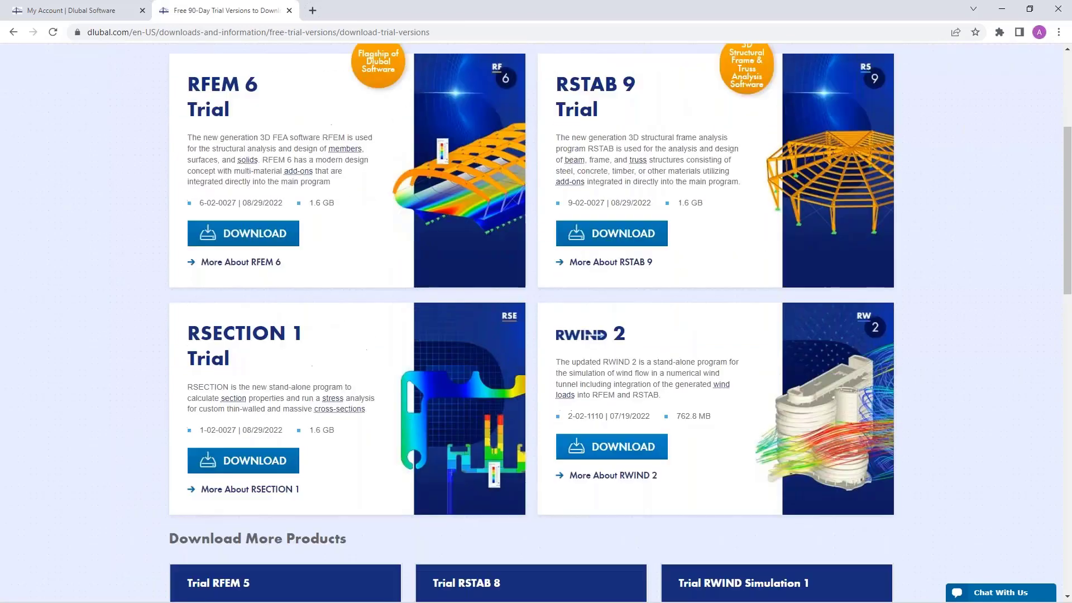
pyautogui.scroll(3, 536, 323)
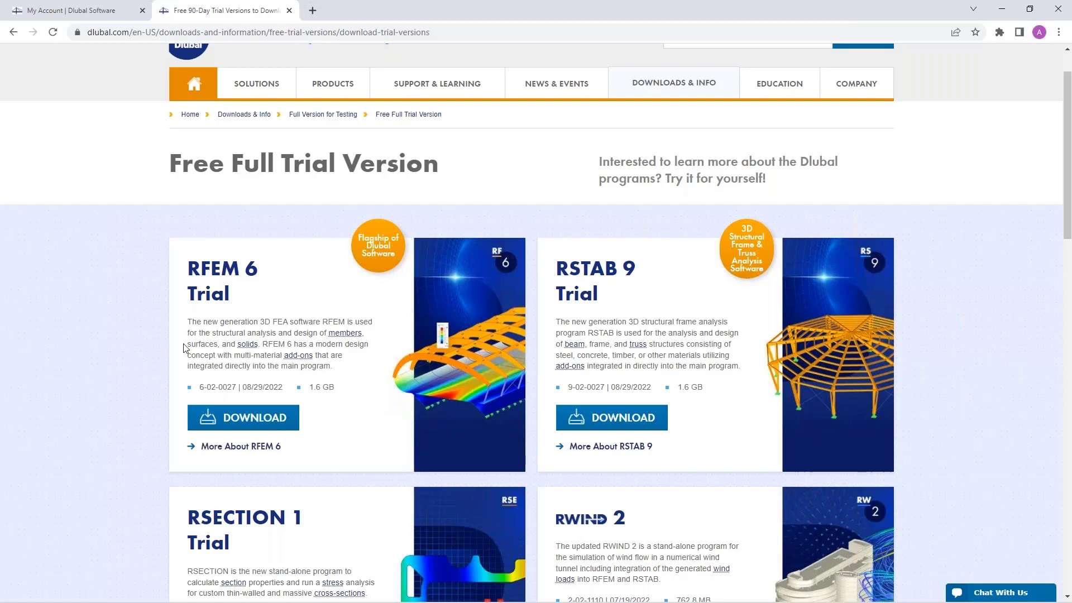
pyautogui.scroll(1, 288, 320)
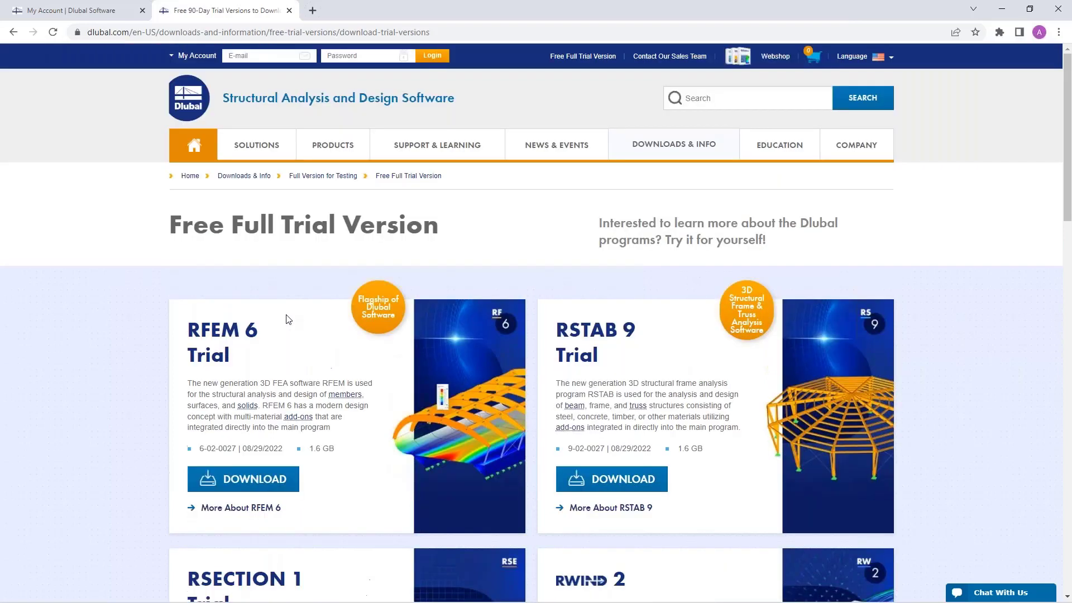